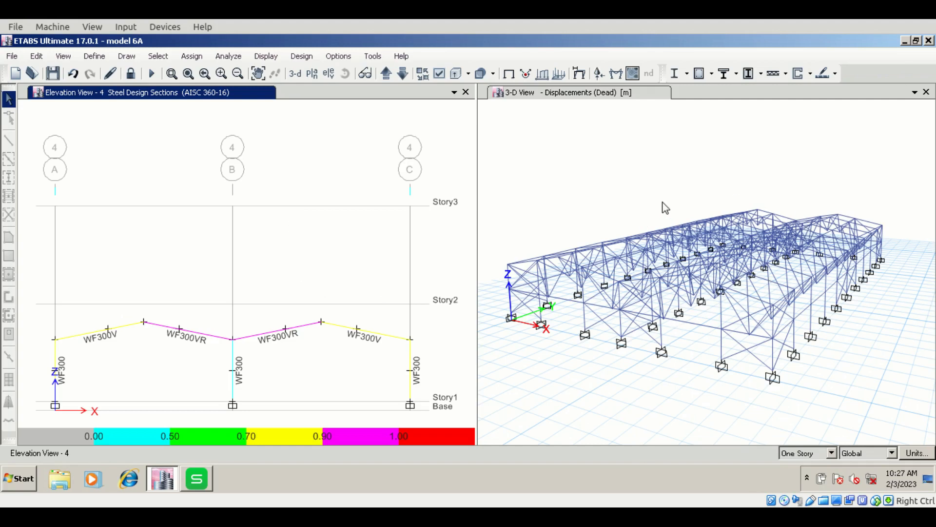
# - Switch the 3-D view from the dead load displacements to the undeformed shape and look at the warehouse from above
pyautogui.click(528, 138)
pyautogui.click(266, 56)
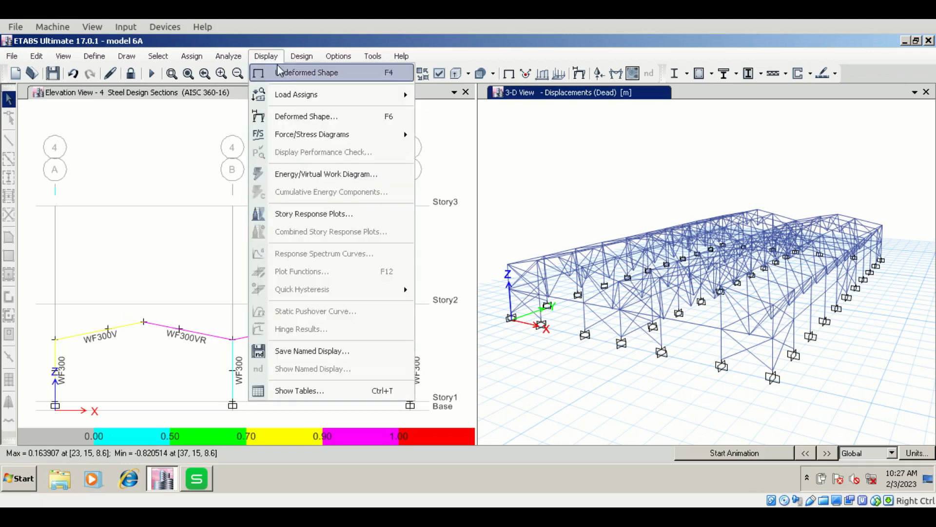
pyautogui.click(279, 72)
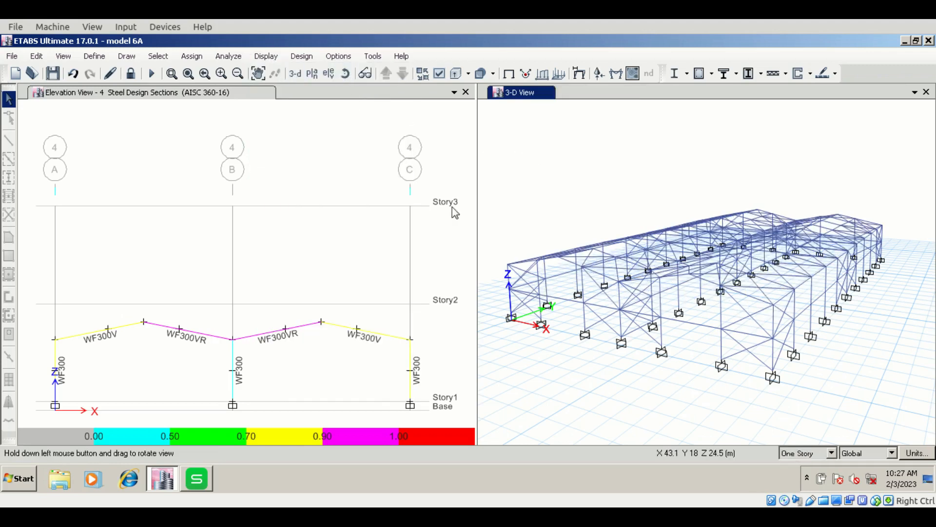
pyautogui.moveTo(560, 362); pyautogui.dragTo(566, 401)
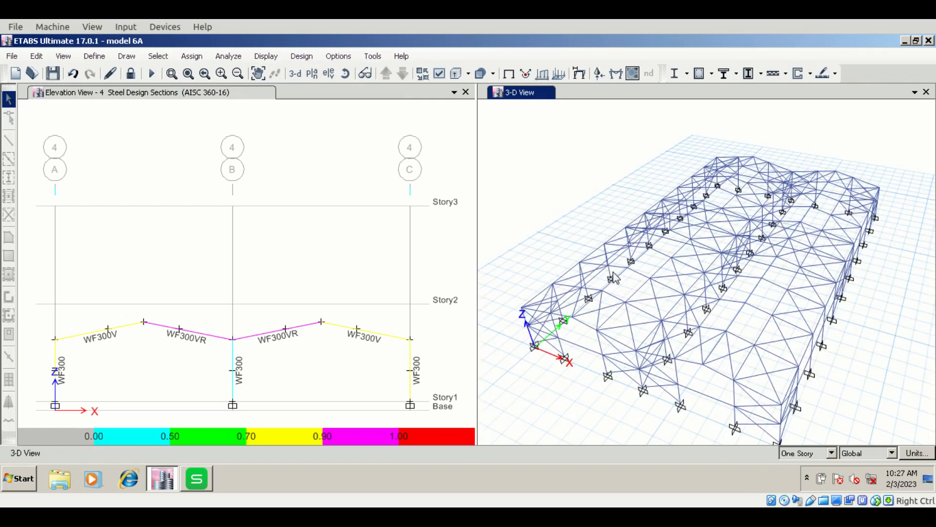
# - Display the steel design output P-M Ratio Colors & Values on the gridline 4 elevation
pyautogui.click(289, 251)
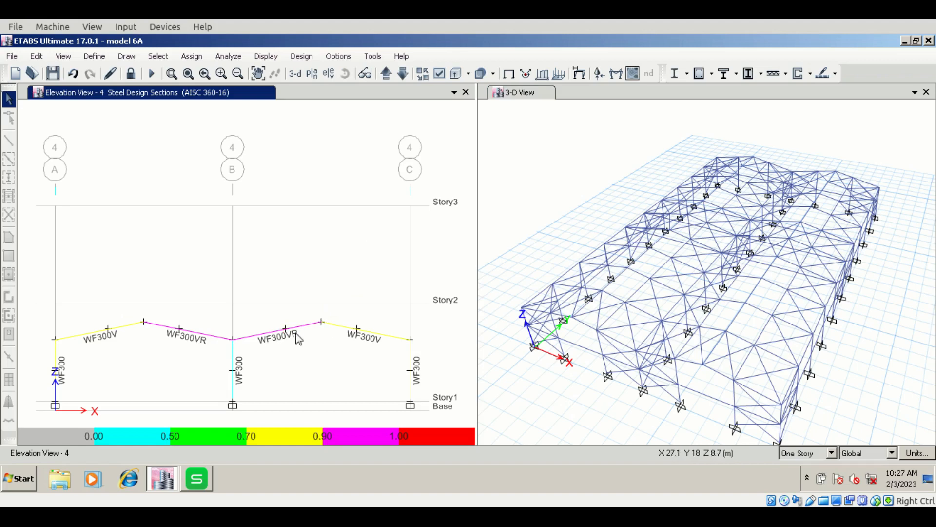
pyautogui.click(686, 75)
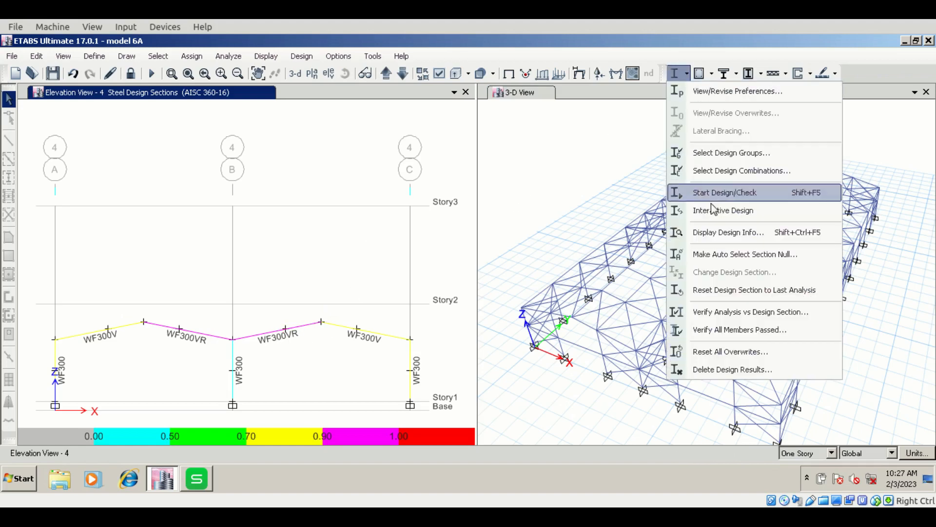
pyautogui.click(717, 233)
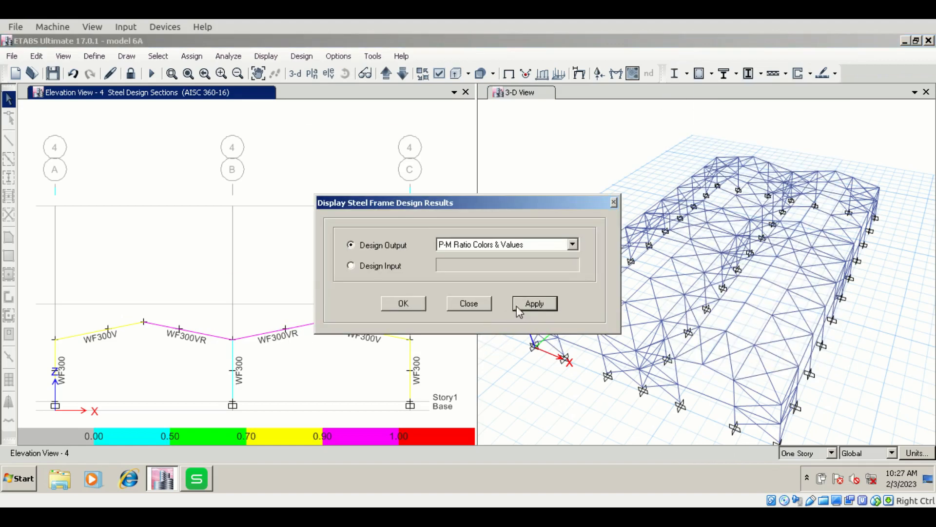
pyautogui.click(534, 303)
pyautogui.click(468, 304)
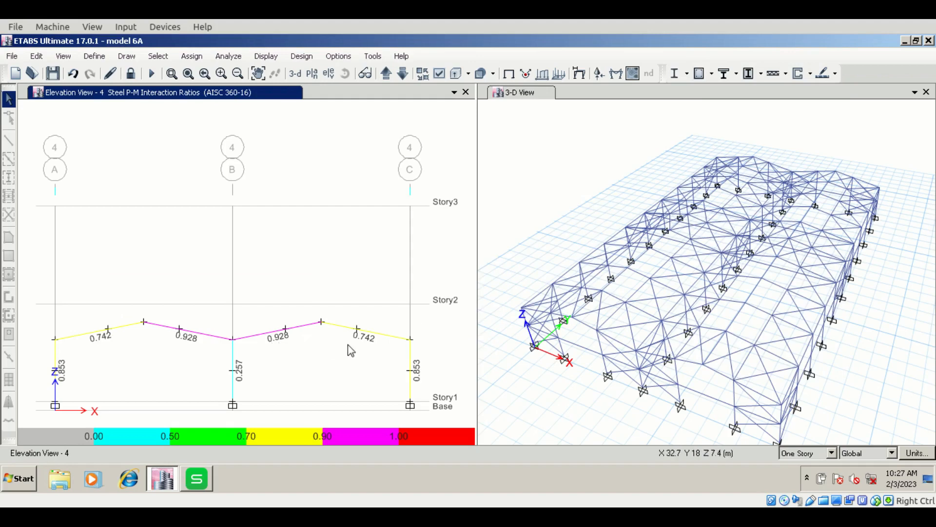
# - Review the P-M interaction ratios on the elevations down to gridline 1 and return to the gridline 3 elevation
pyautogui.click(403, 74)
pyautogui.click(402, 74)
pyautogui.click(402, 73)
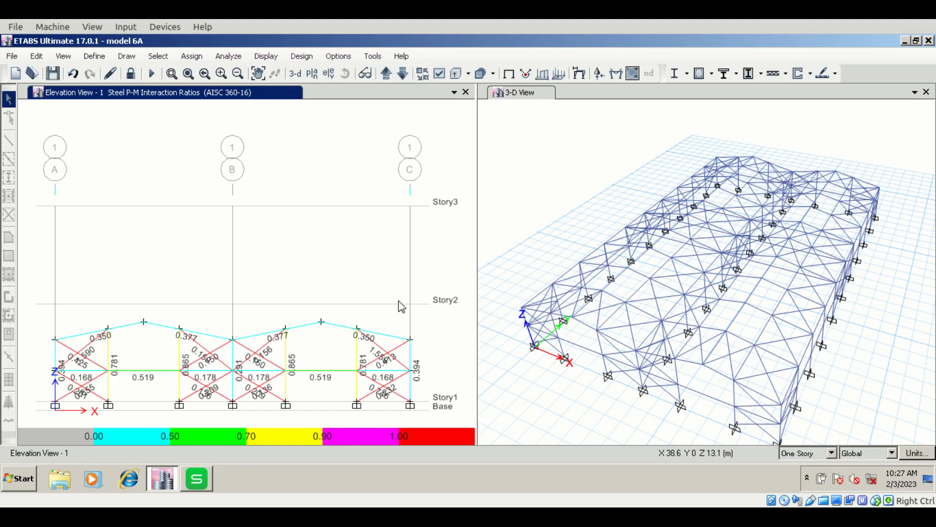
pyautogui.click(386, 73)
pyautogui.click(386, 74)
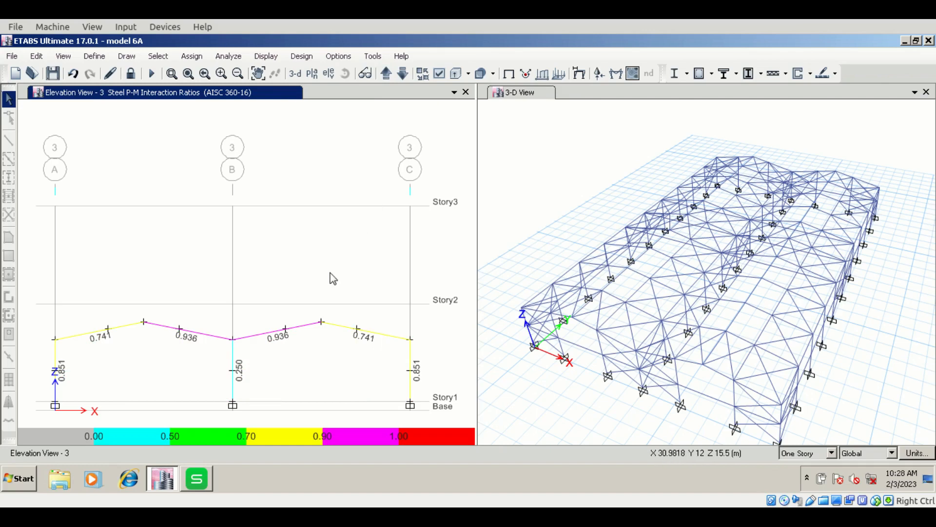
# - Show the undeformed gridline 3 frame with extruded sections and examine the rafter haunches at the middle column and ridge
pyautogui.click(273, 61)
pyautogui.click(282, 72)
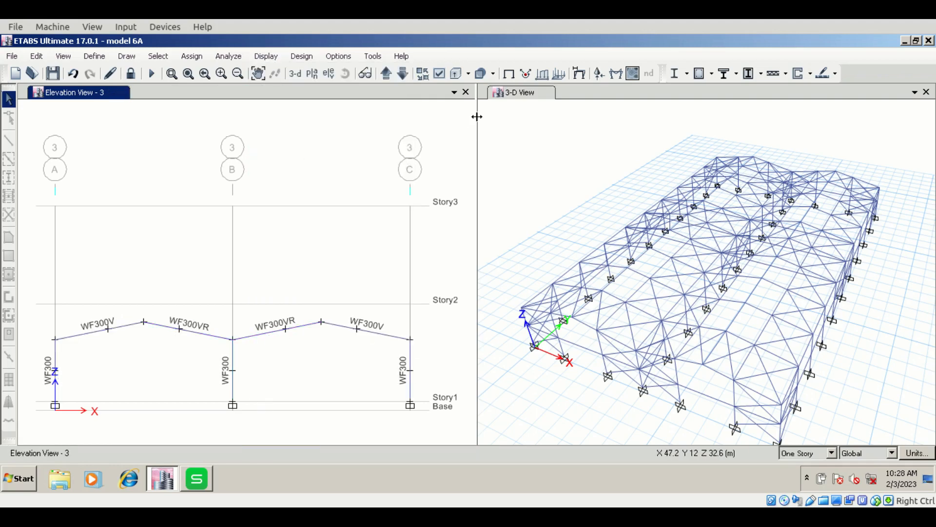
pyautogui.click(457, 73)
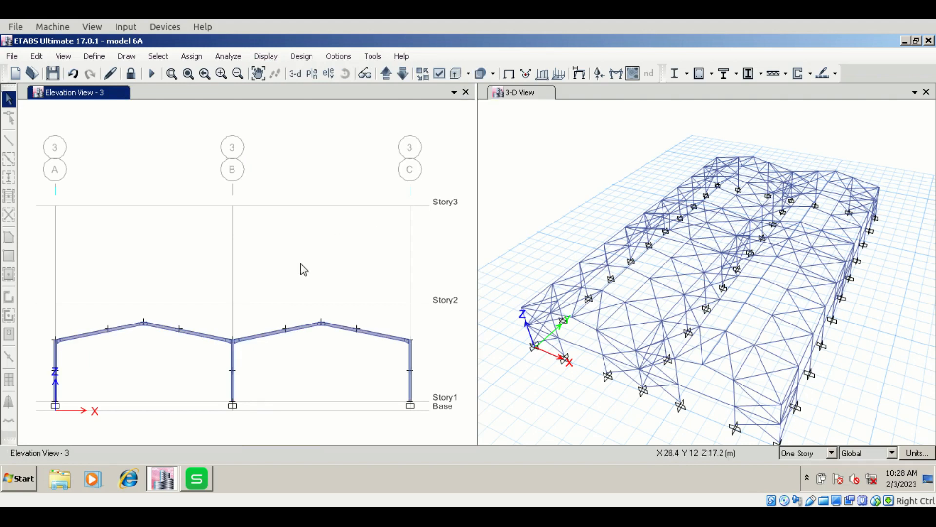
pyautogui.scroll(3, 233, 350)
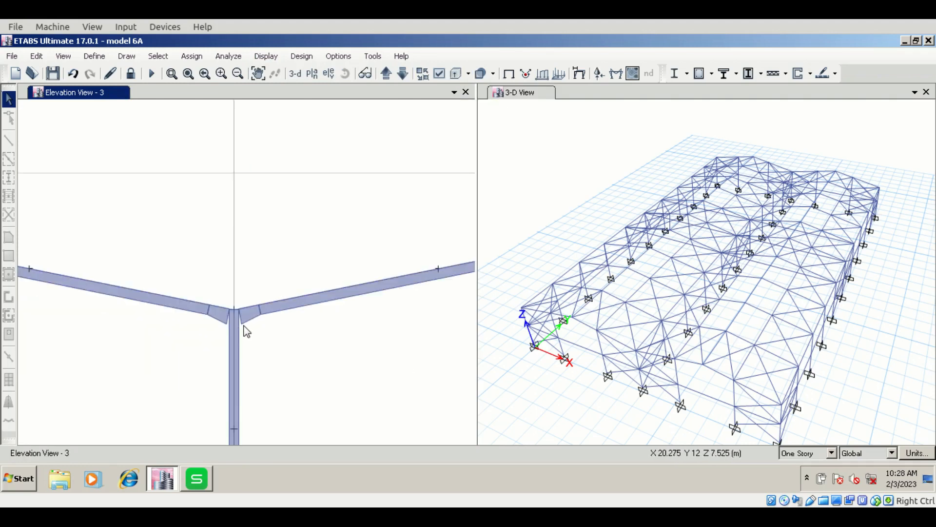
pyautogui.scroll(-2, 222, 334)
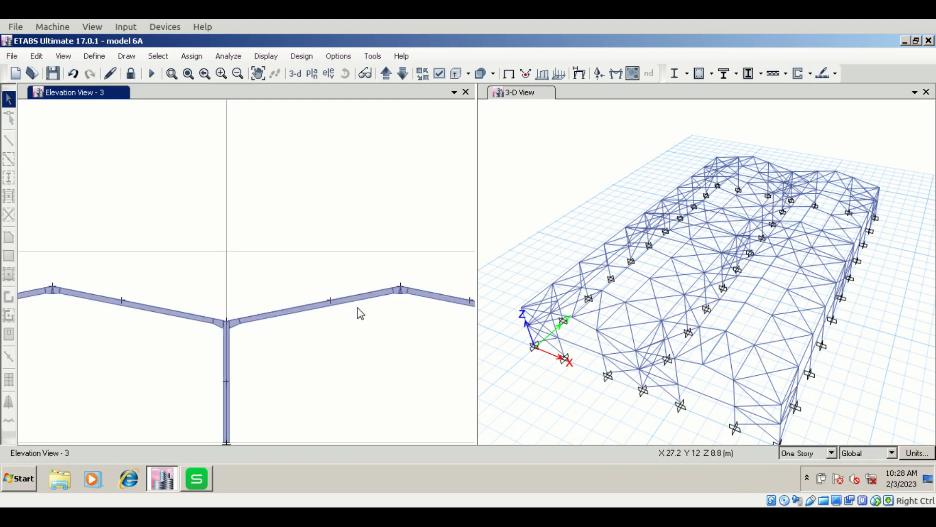
pyautogui.scroll(3, 405, 297)
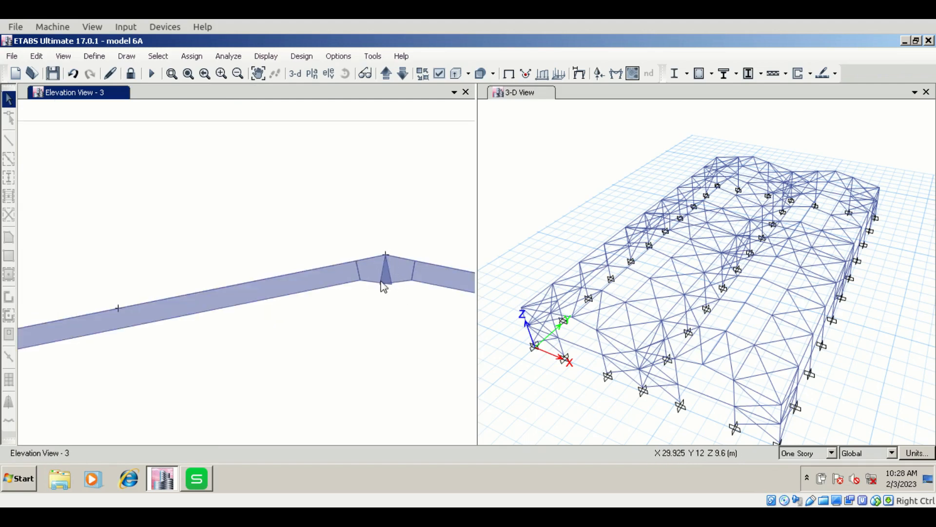
pyautogui.scroll(-3, 344, 300)
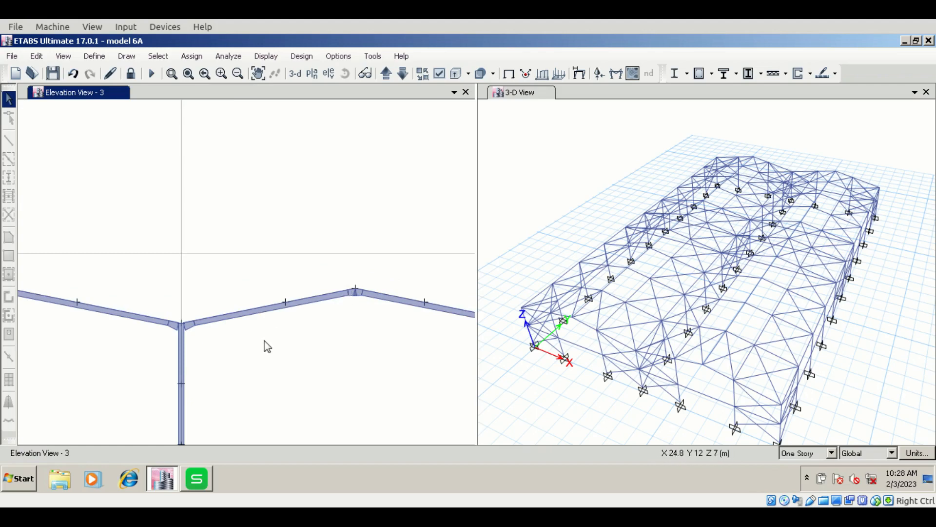
pyautogui.scroll(2, 267, 346)
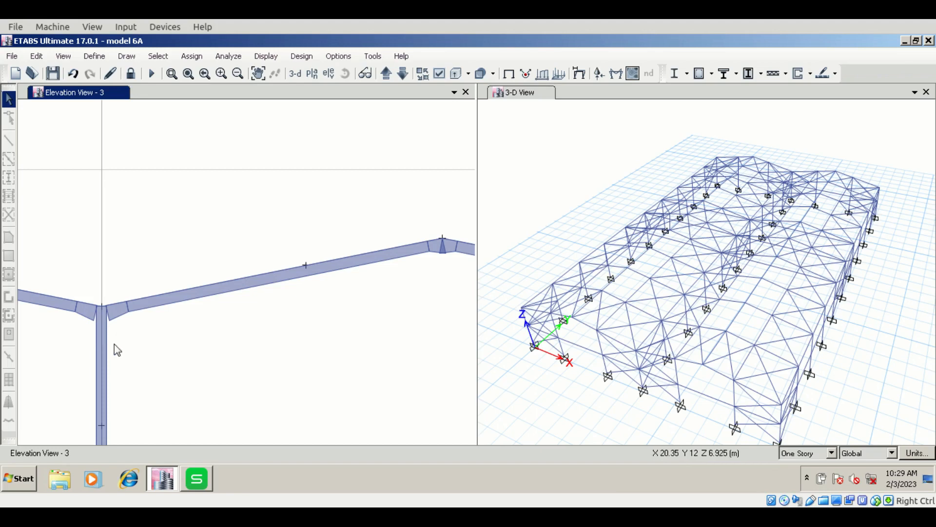
pyautogui.scroll(-3, 268, 290)
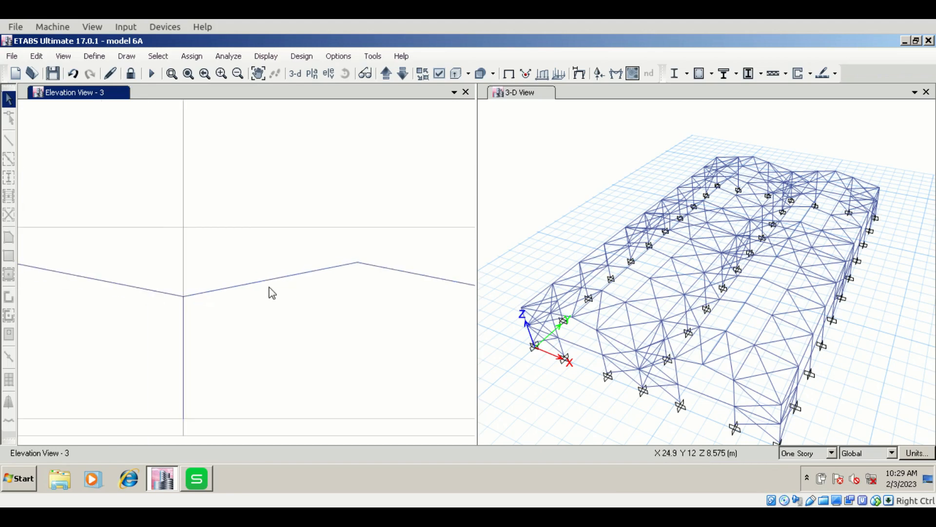
# - Turn off the extruded frame display in the gridline 3 elevation and unlock the model for editing
pyautogui.click(455, 73)
pyautogui.scroll(-2, 302, 227)
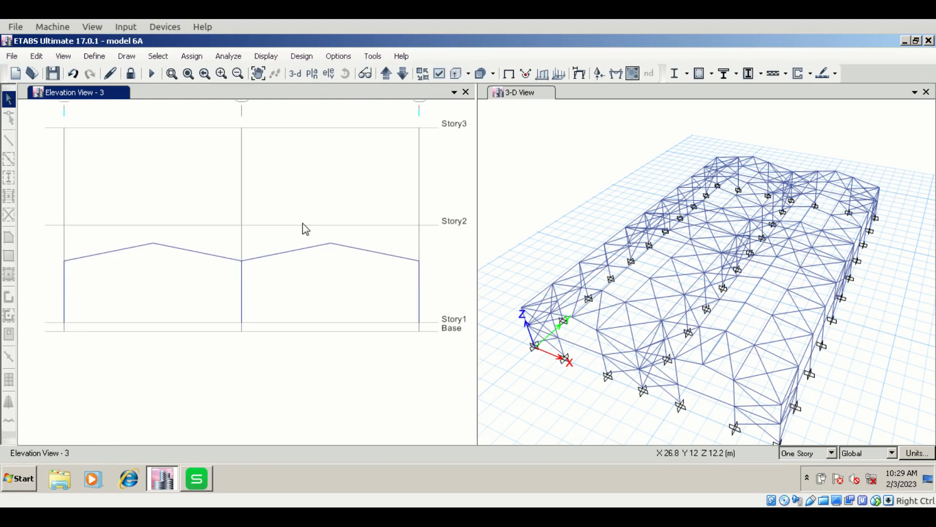
pyautogui.click(131, 73)
pyautogui.click(470, 299)
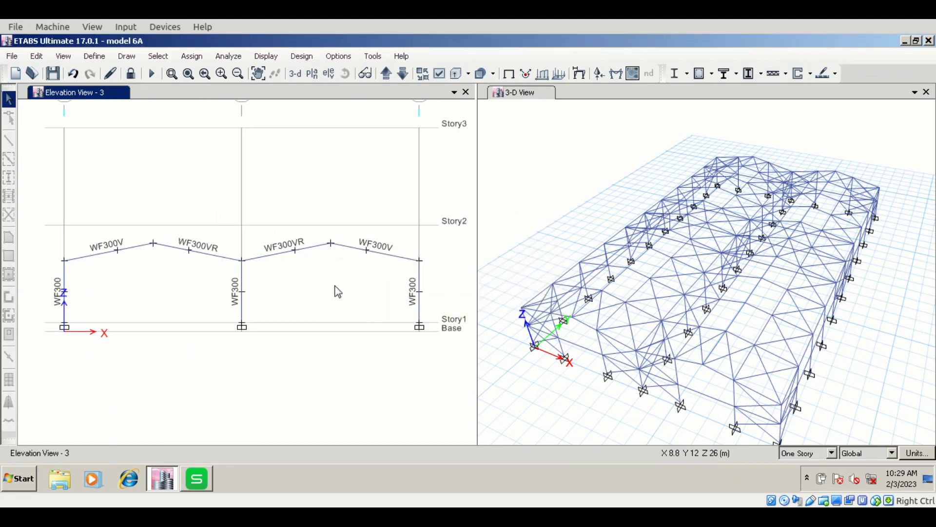
# - Select the four sloping rafters on the gridline 3 elevation
pyautogui.moveTo(311, 223); pyautogui.dragTo(307, 261)
pyautogui.moveTo(360, 230); pyautogui.dragTo(344, 274)
pyautogui.moveTo(219, 229); pyautogui.dragTo(205, 275)
pyautogui.moveTo(142, 225); pyautogui.dragTo(125, 278)
# - Add the four sloping rafters on the gridline 4 elevation to the selection
pyautogui.click(387, 76)
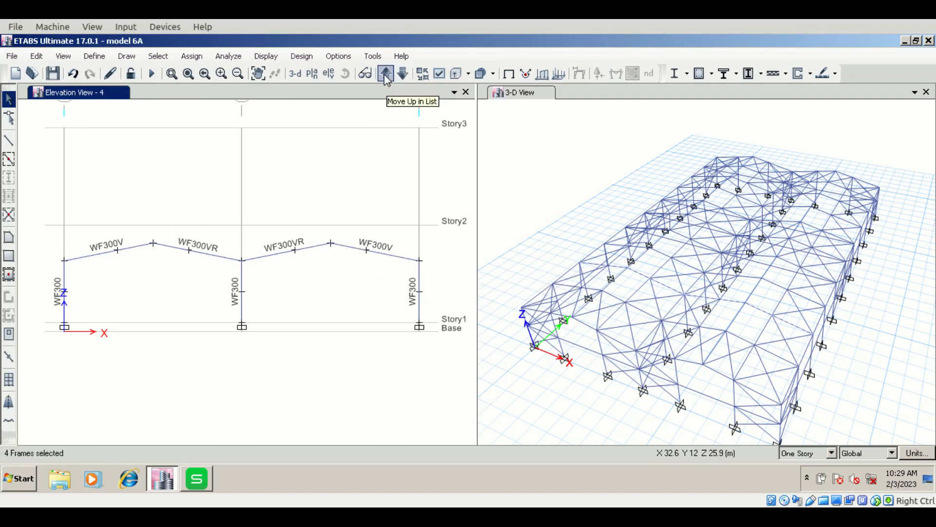
pyautogui.moveTo(359, 229); pyautogui.dragTo(356, 265)
pyautogui.moveTo(319, 229); pyautogui.dragTo(308, 259)
pyautogui.moveTo(222, 234); pyautogui.dragTo(211, 264)
pyautogui.moveTo(141, 229); pyautogui.dragTo(130, 273)
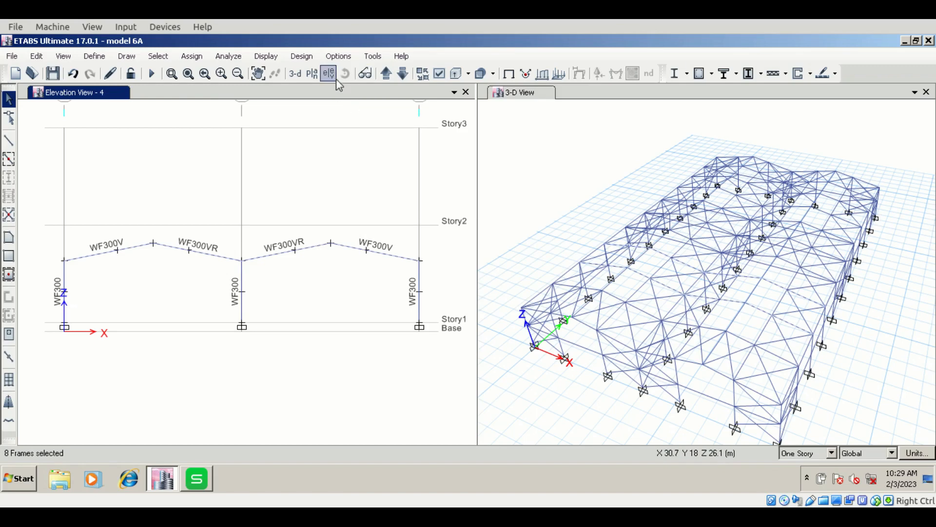
# - Add the four sloping rafters on the gridline 2 elevation to the selection
pyautogui.click(386, 77)
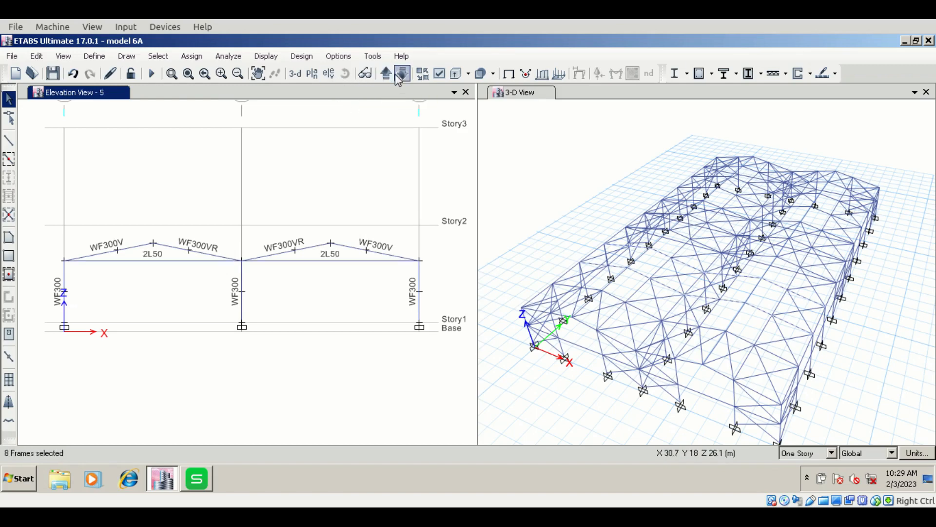
pyautogui.click(401, 76)
pyautogui.click(401, 76)
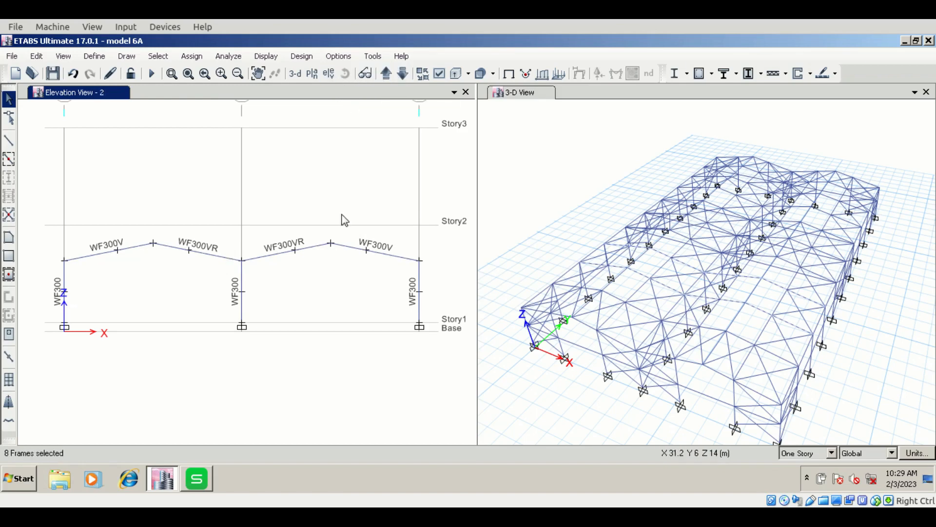
pyautogui.moveTo(356, 237); pyautogui.dragTo(345, 264)
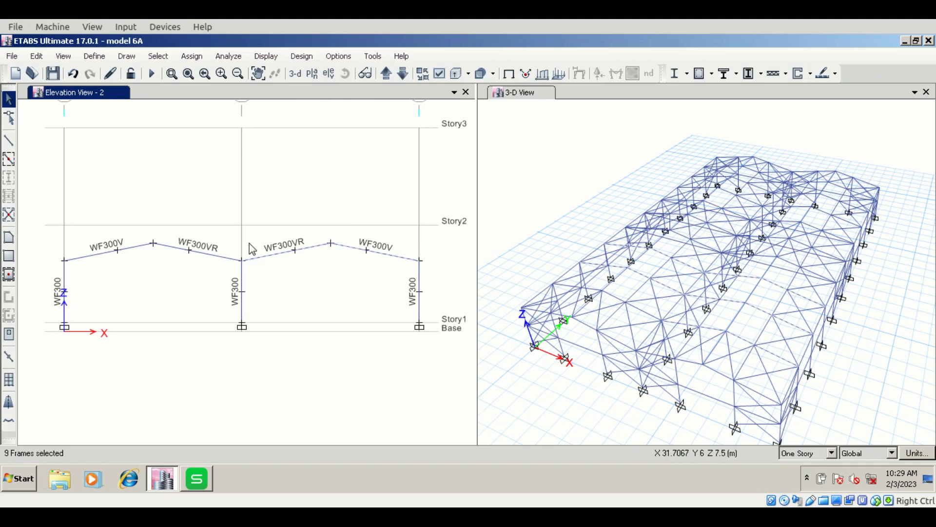
pyautogui.moveTo(218, 238); pyautogui.dragTo(210, 265)
pyautogui.moveTo(142, 231); pyautogui.dragTo(135, 261)
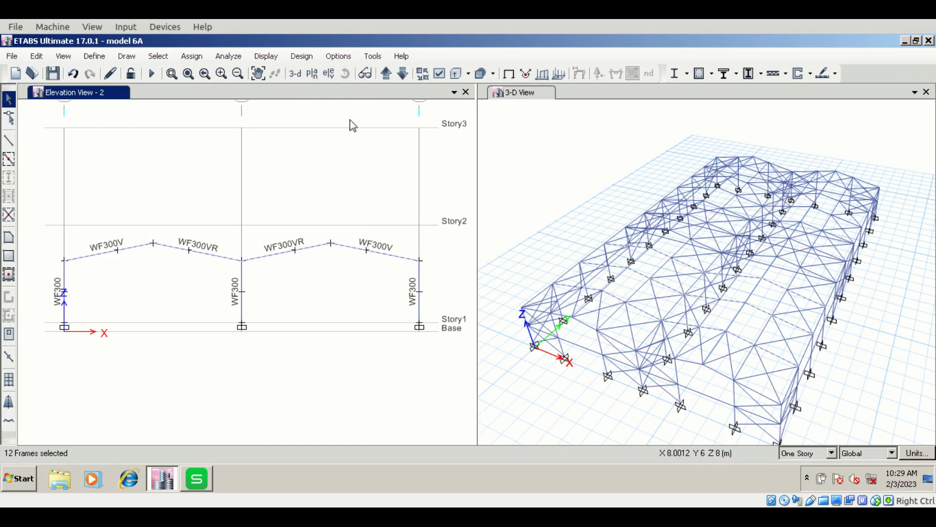
pyautogui.click(402, 74)
pyautogui.click(386, 73)
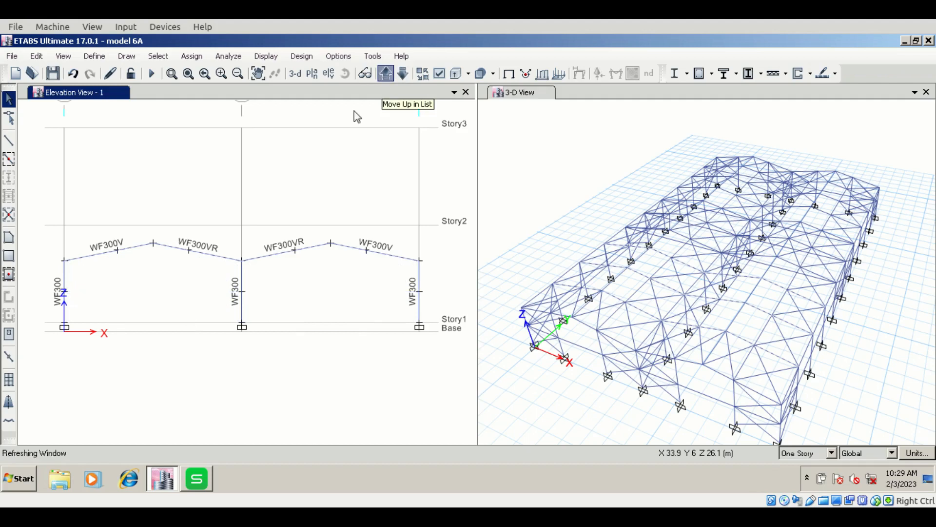
# - Assign the frame section WF300 to the selected rafters
pyautogui.click(193, 57)
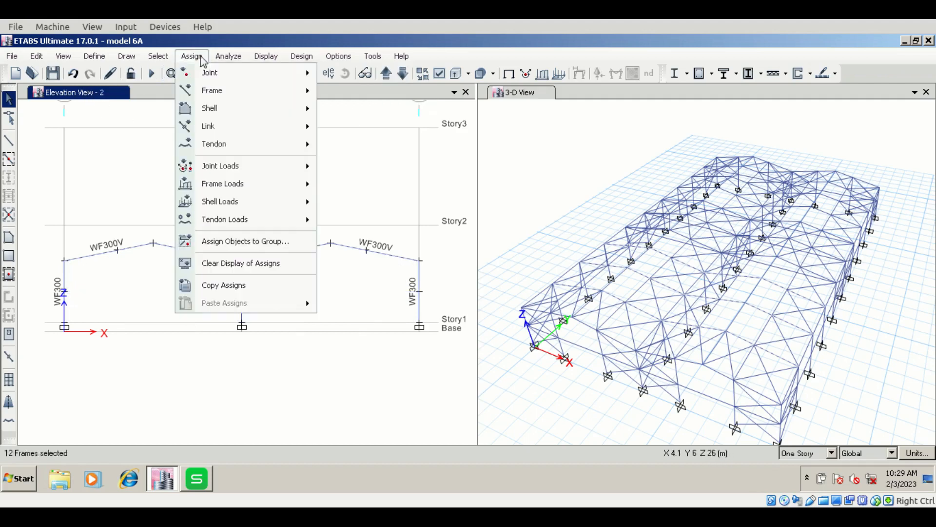
pyautogui.moveTo(217, 92)
pyautogui.click(373, 76)
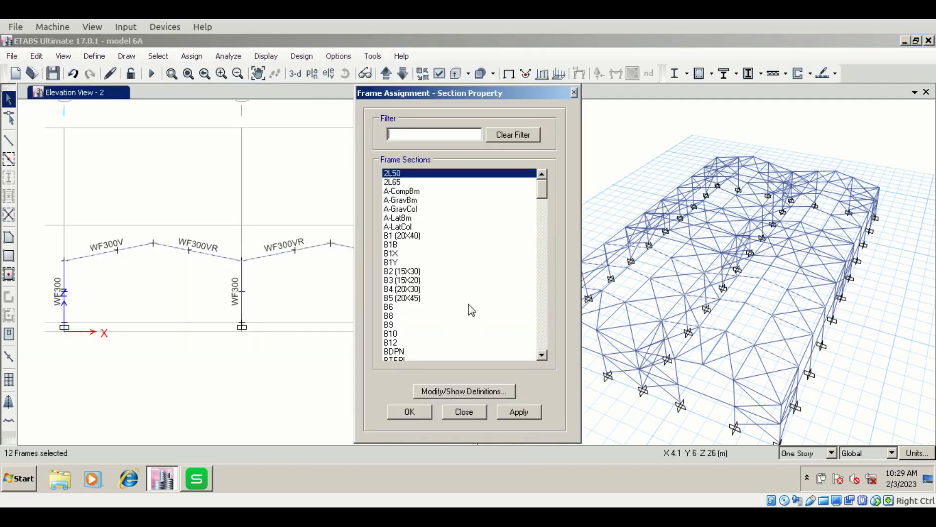
pyautogui.write('wf')
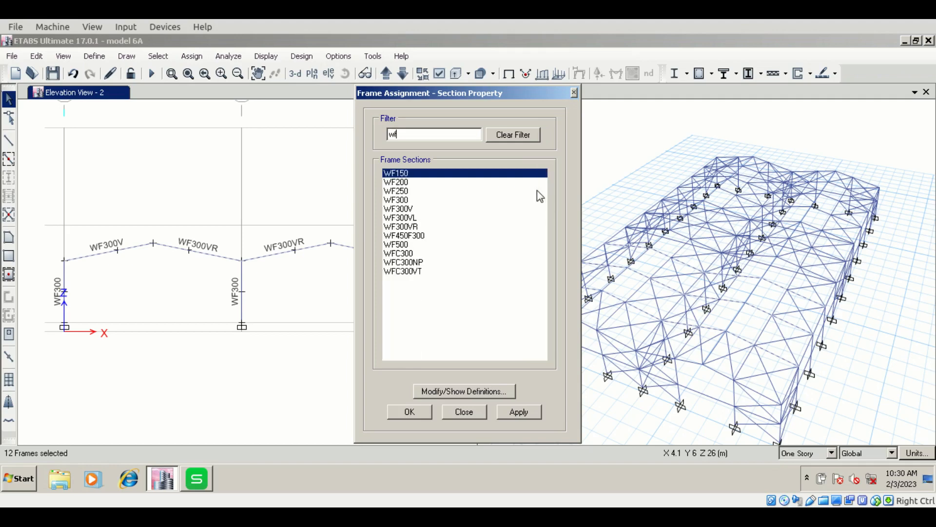
pyautogui.doubleClick(410, 199)
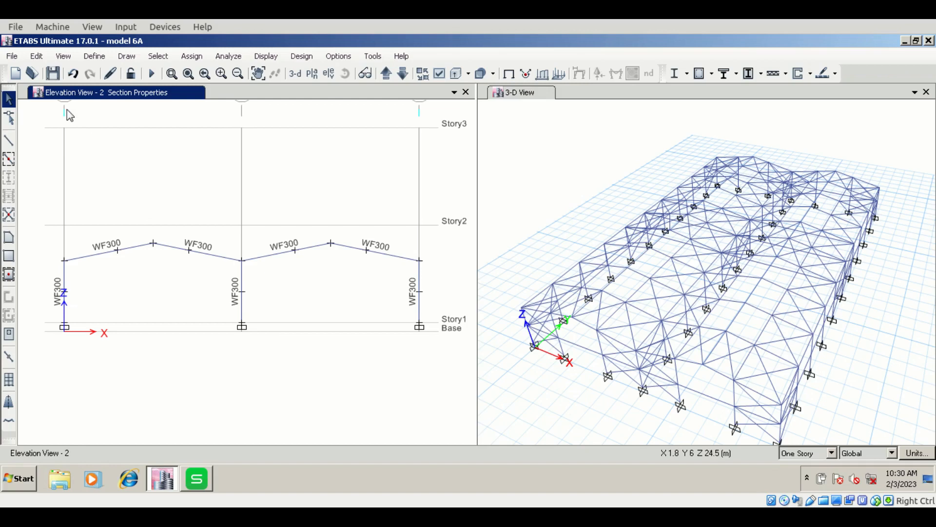
# - Save the model as a new file named model 6A X in the same folder
pyautogui.click(12, 56)
pyautogui.click(61, 127)
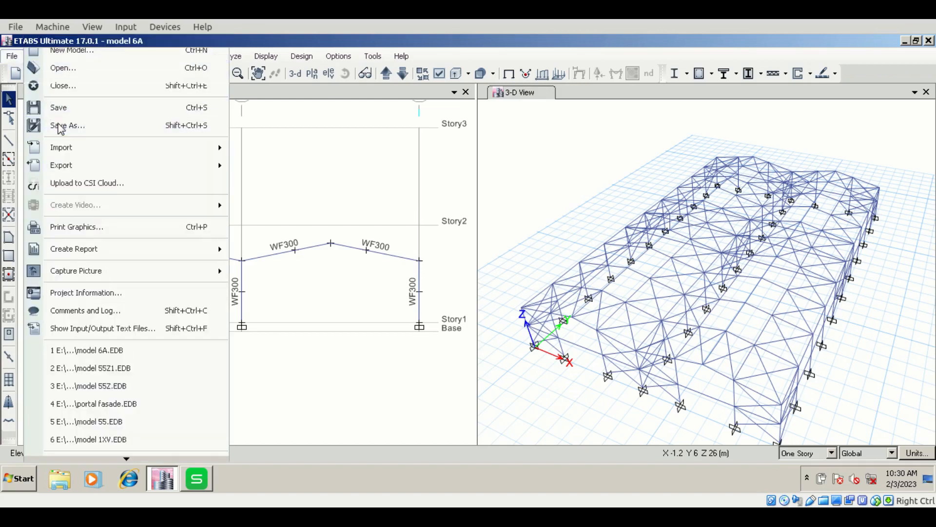
pyautogui.click(367, 308)
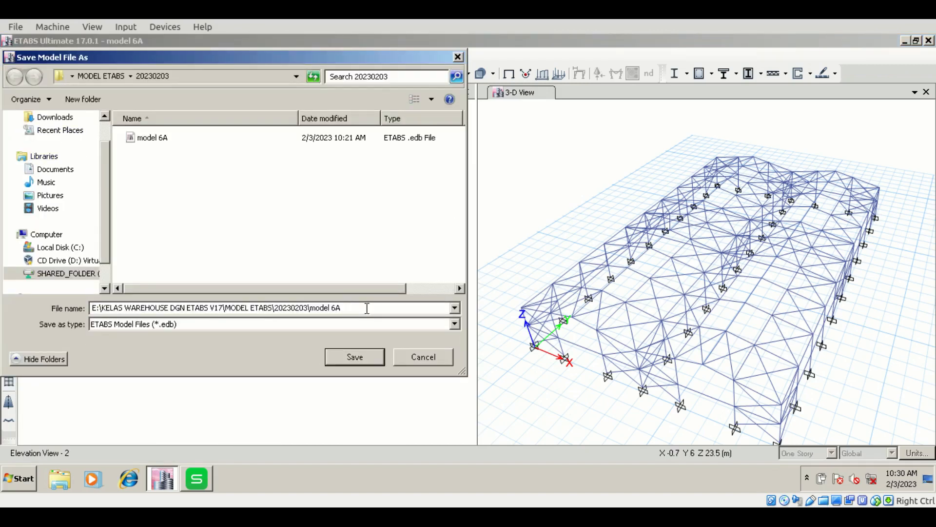
pyautogui.write('X')
pyautogui.press('Return')
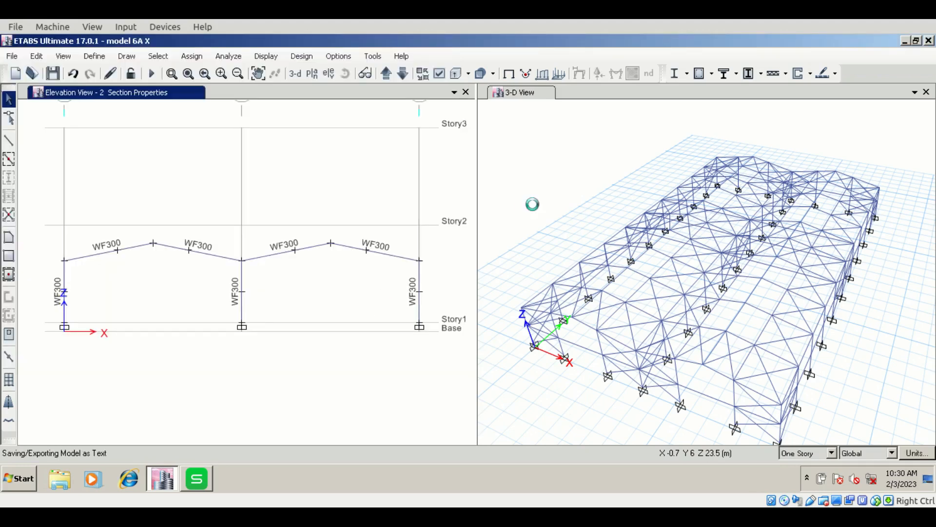
# - Run the analysis on the modified model and start the steel frame design check
pyautogui.click(533, 206)
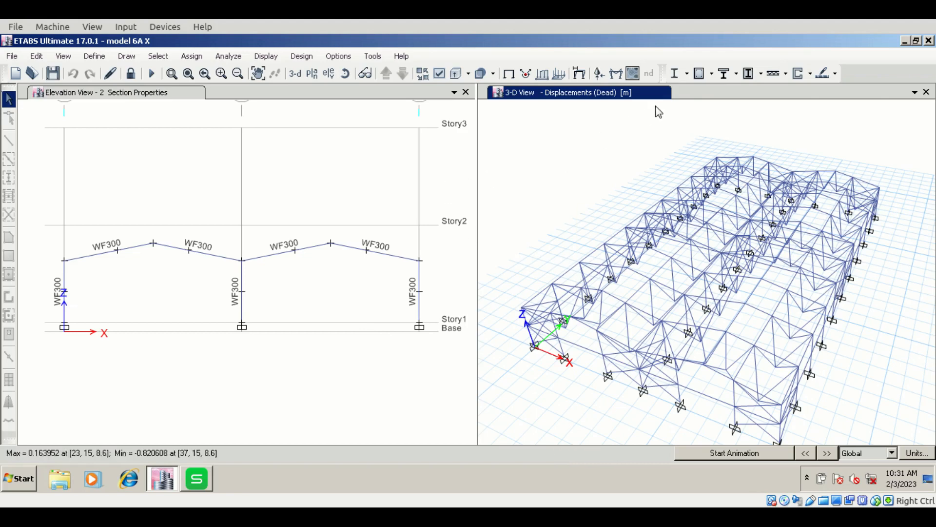
pyautogui.click(672, 72)
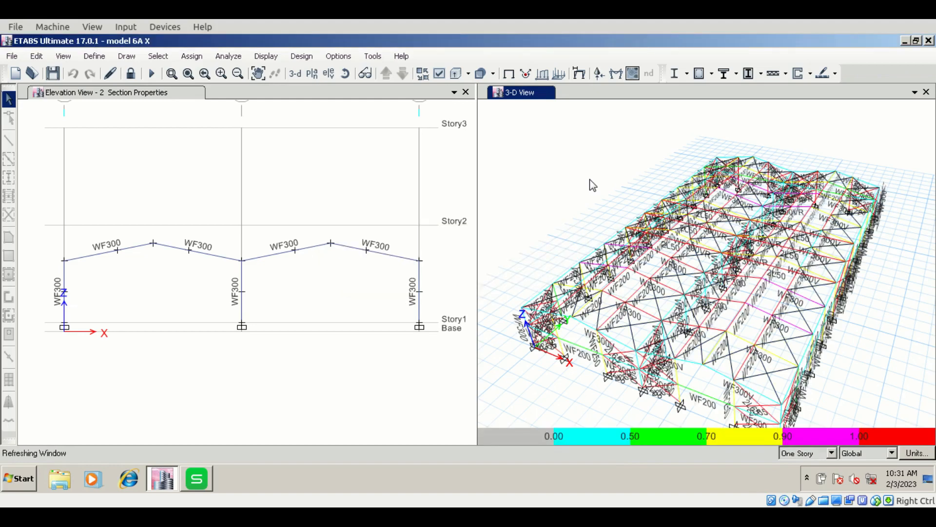
# - Display the steel design P-M ratio colors and values on the gridline 2 elevation
pyautogui.click(341, 188)
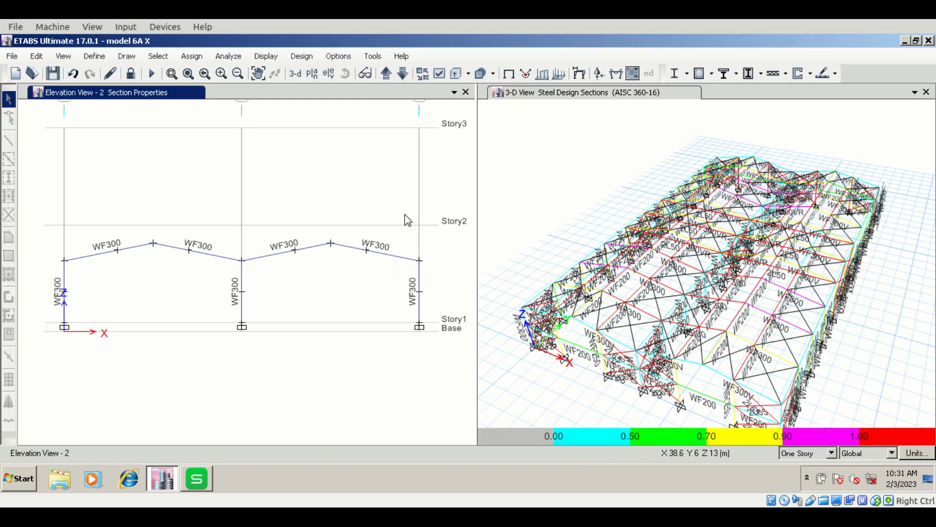
pyautogui.click(687, 75)
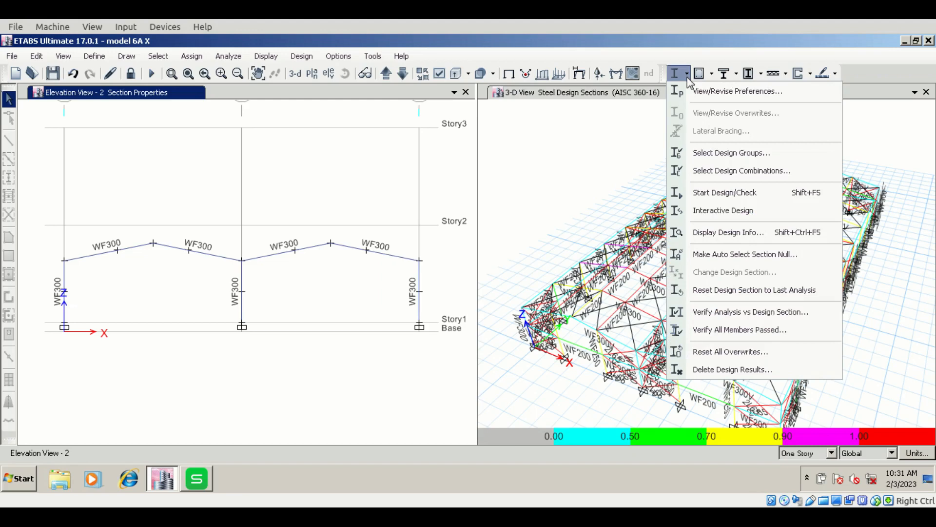
pyautogui.click(724, 240)
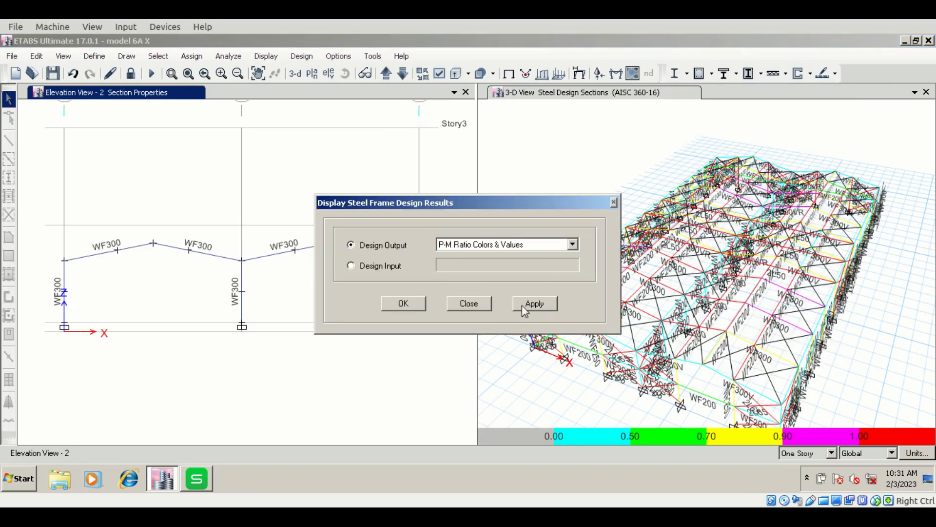
pyautogui.click(521, 305)
pyautogui.click(482, 304)
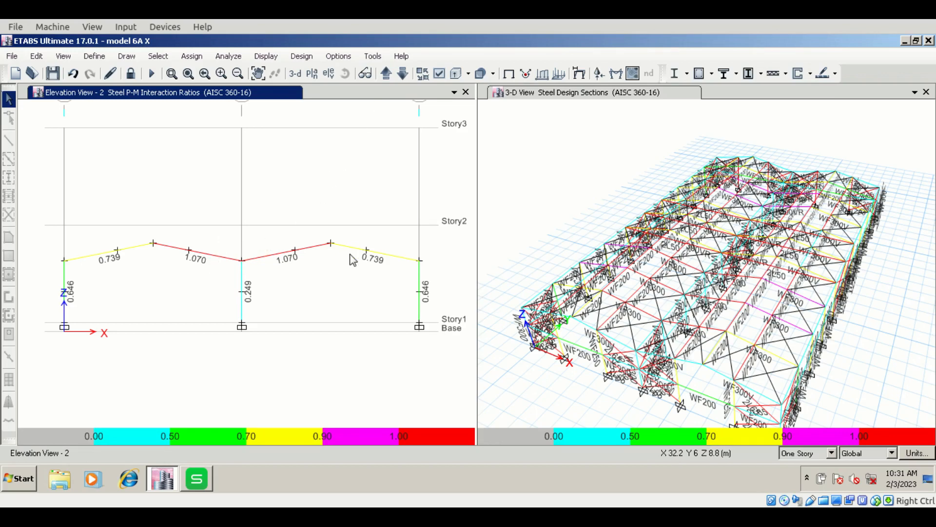
# - Review the P-M interaction ratios on the elevations of gridlines 1 to 5, ending on the gridline 3 elevation
pyautogui.click(386, 73)
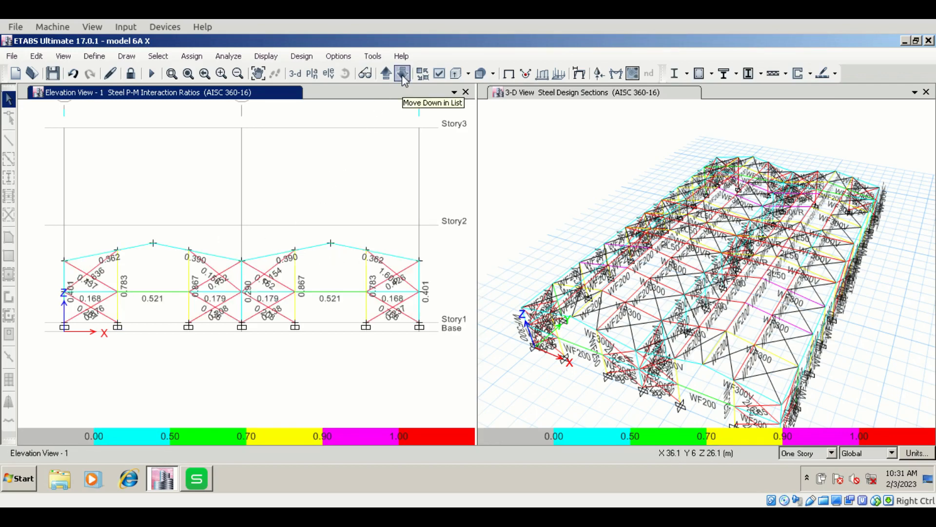
pyautogui.click(386, 74)
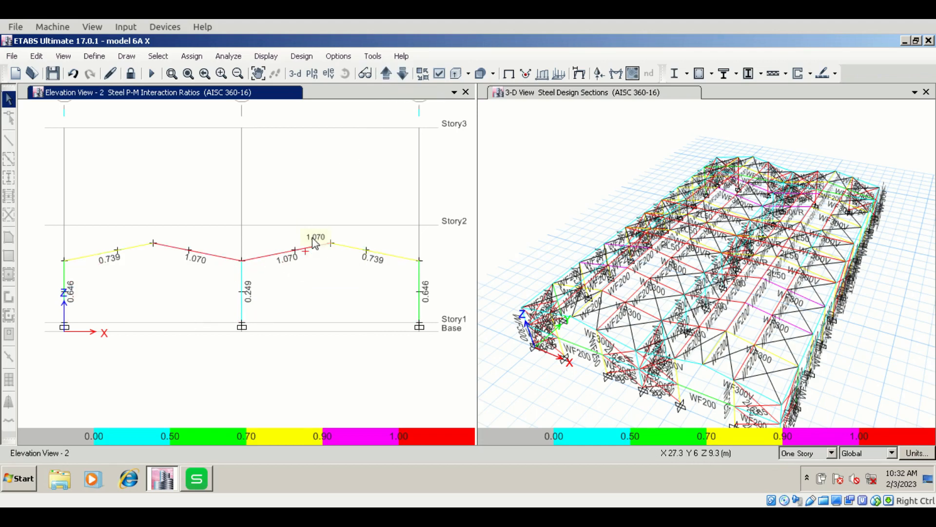
pyautogui.click(386, 73)
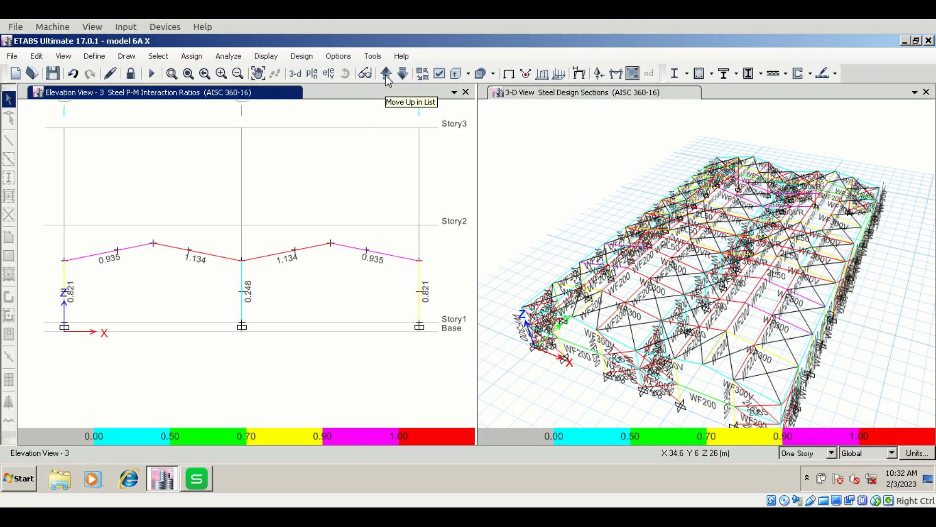
pyautogui.click(387, 75)
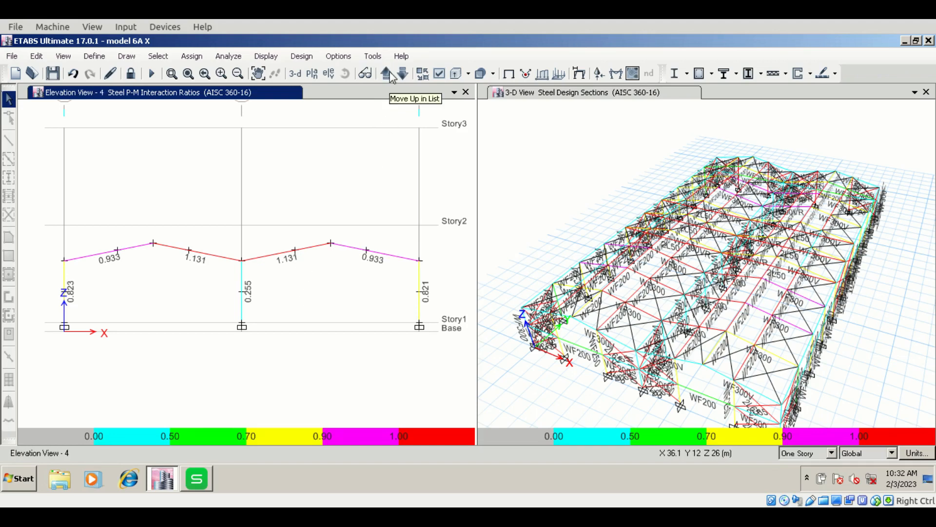
pyautogui.click(390, 75)
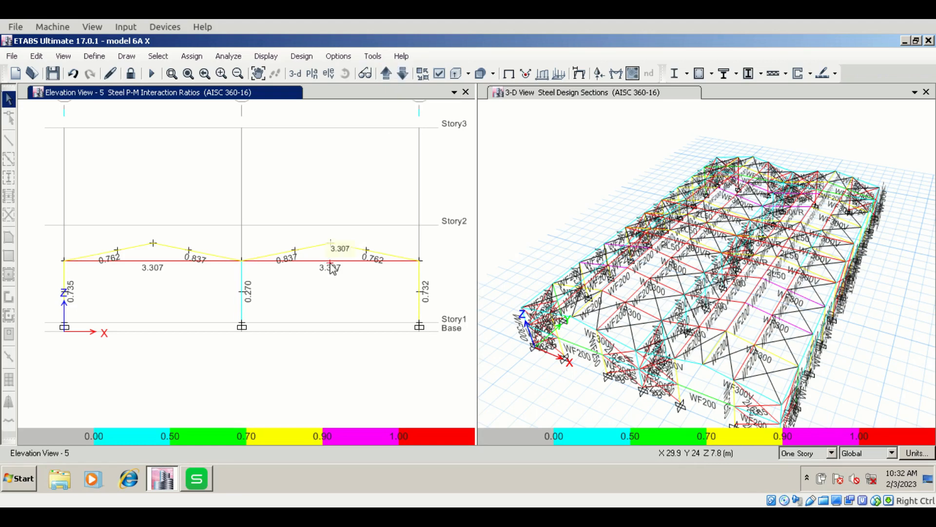
pyautogui.click(402, 76)
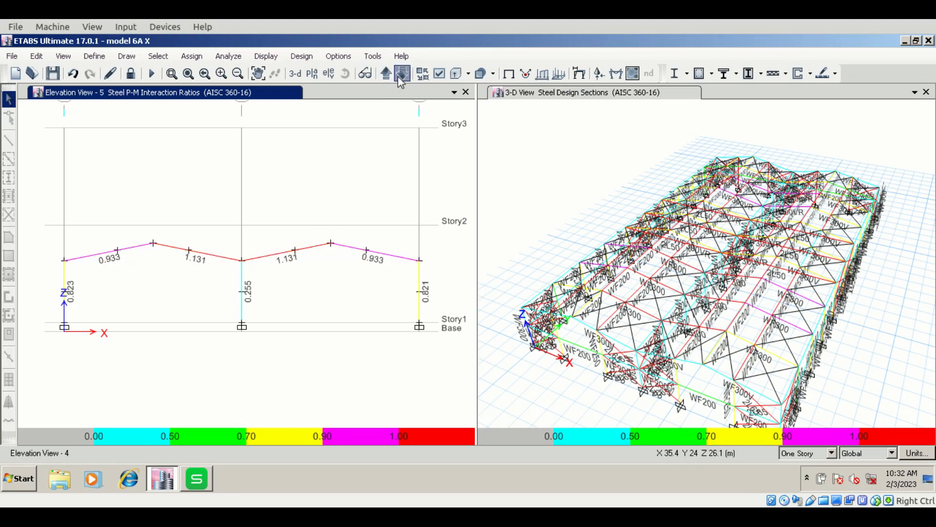
pyautogui.click(402, 75)
pyautogui.moveTo(311, 204); pyautogui.dragTo(310, 278, button='middle')
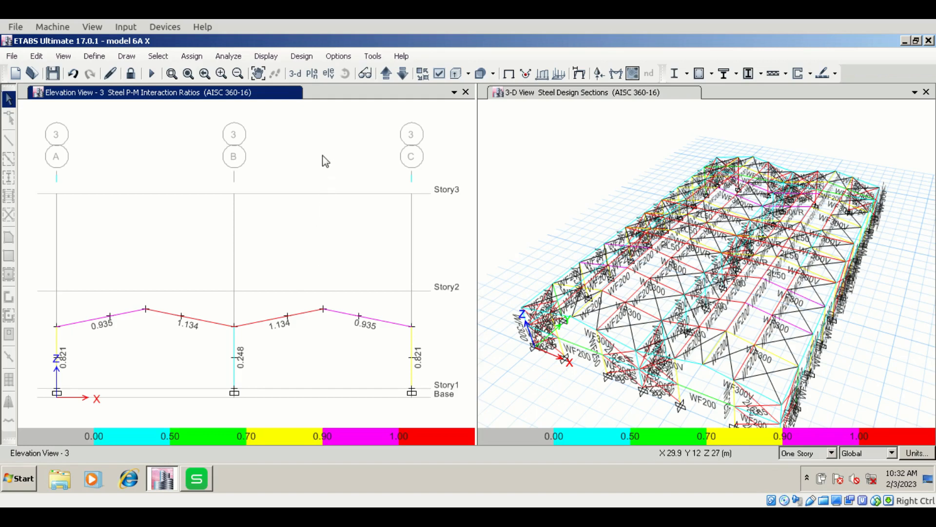
pyautogui.click(266, 56)
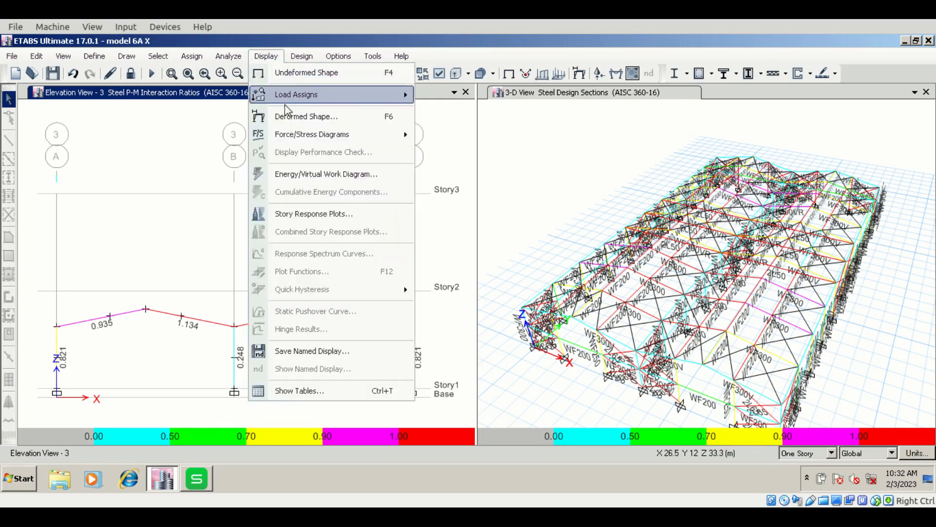
pyautogui.moveTo(317, 141)
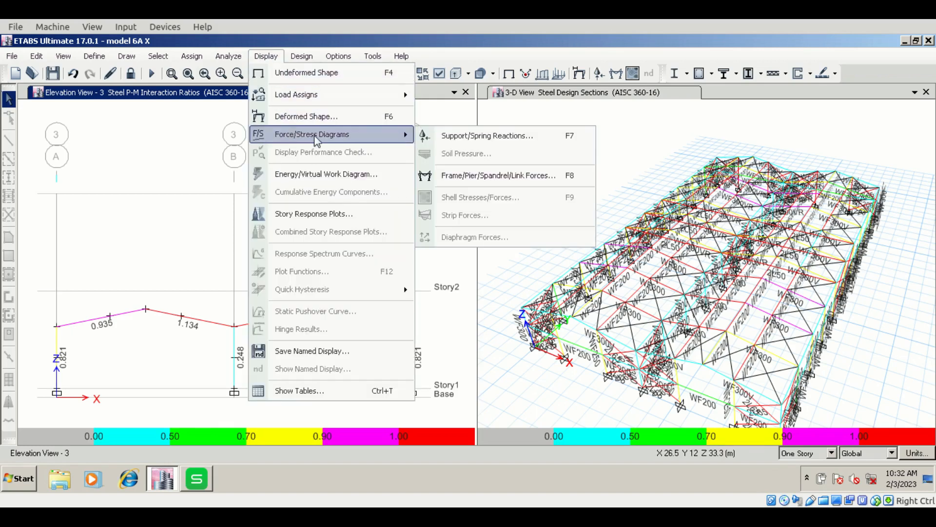
pyautogui.click(478, 176)
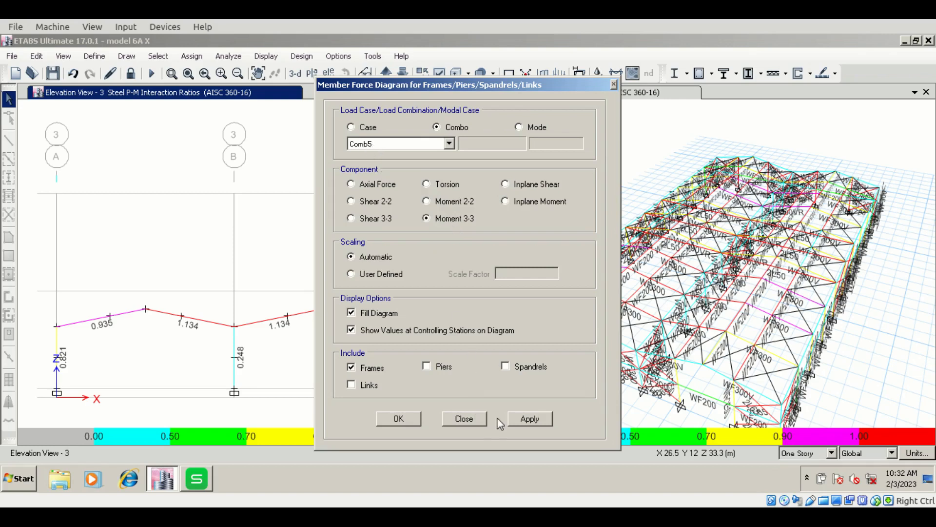
pyautogui.click(467, 421)
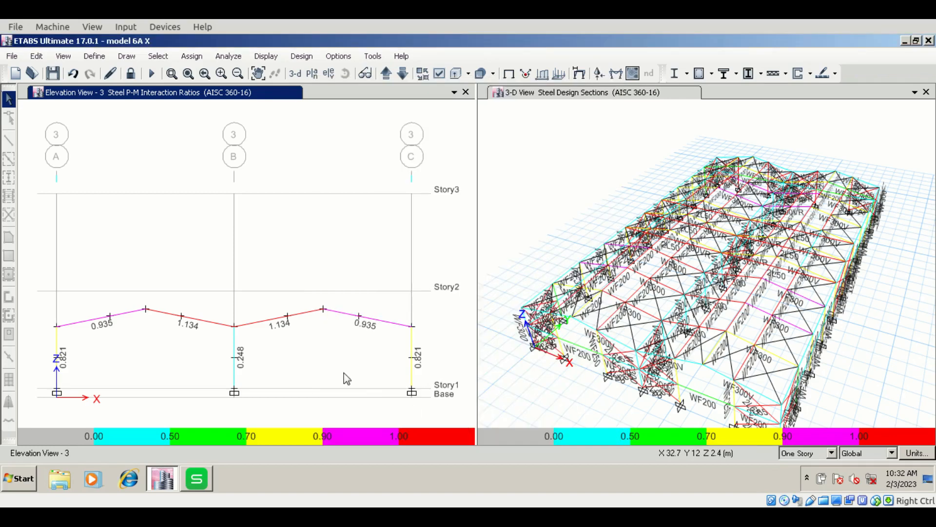
# - Check the stress details of the rafter just past column B on elevation 3, and display the Moment 3-3 diagram for Comb2
pyautogui.rightClick(308, 315)
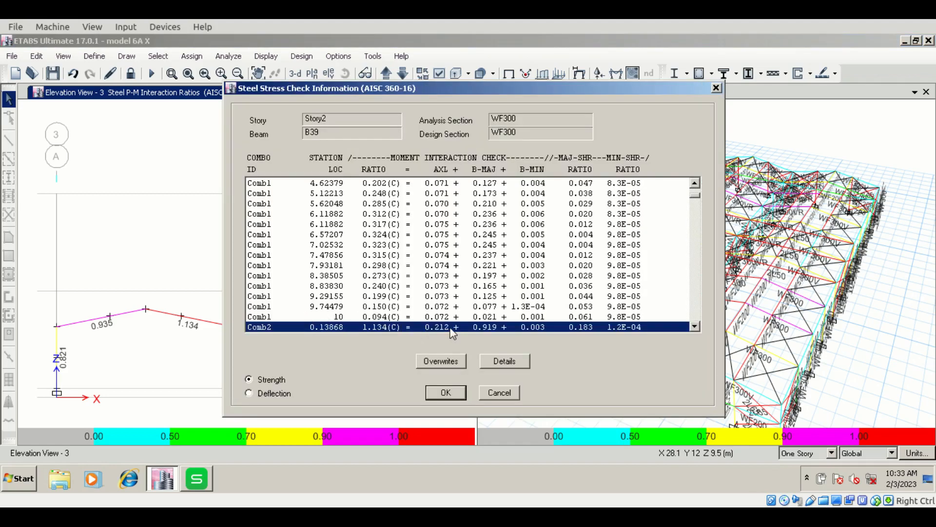
pyautogui.click(499, 393)
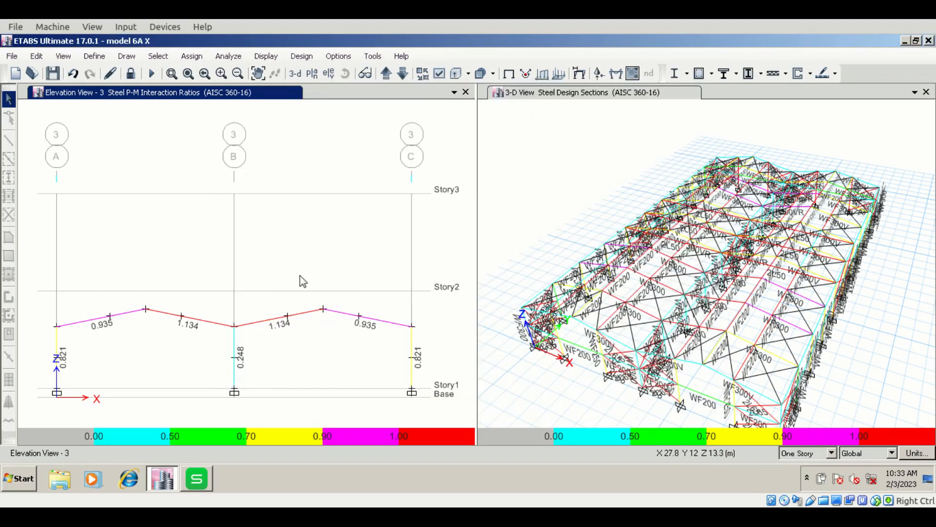
pyautogui.click(267, 57)
pyautogui.moveTo(312, 134)
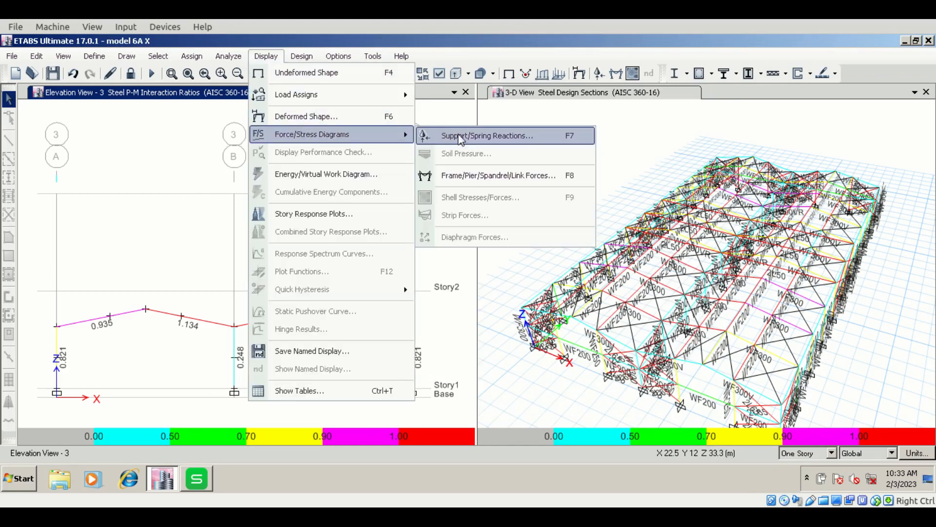
pyautogui.click(464, 175)
pyautogui.click(432, 144)
pyautogui.scroll(2, 395, 184)
pyautogui.click(395, 178)
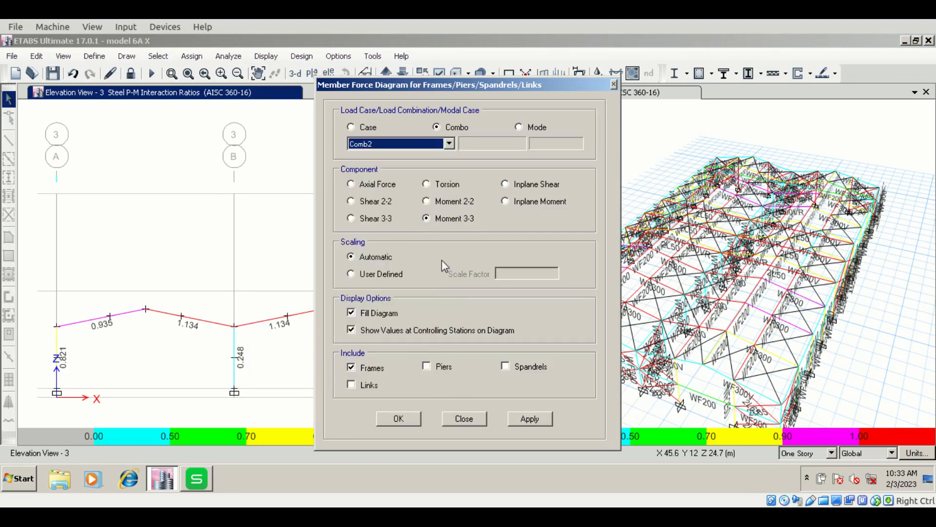
pyautogui.click(525, 419)
pyautogui.click(452, 419)
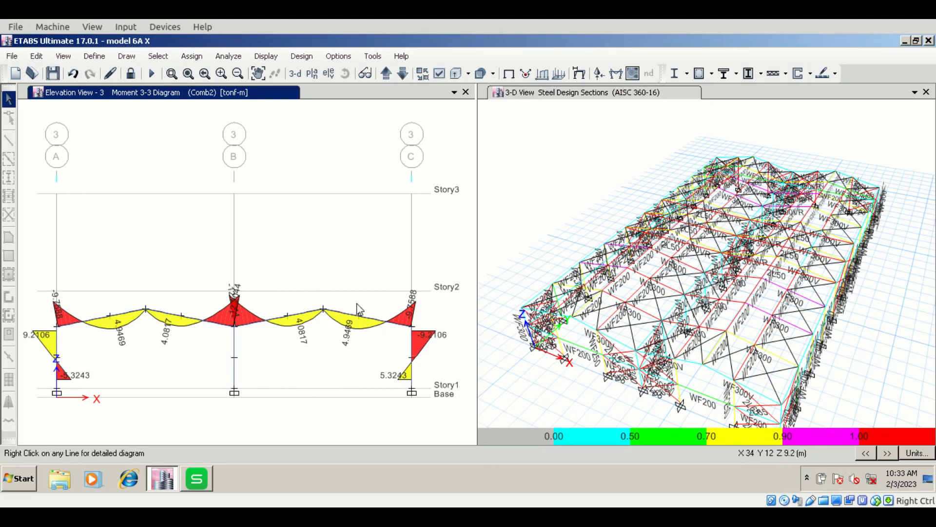
# - Examine the Comb2 rafter moments on elevation 3 around the middle column and along the first bay
pyautogui.moveTo(243, 325)
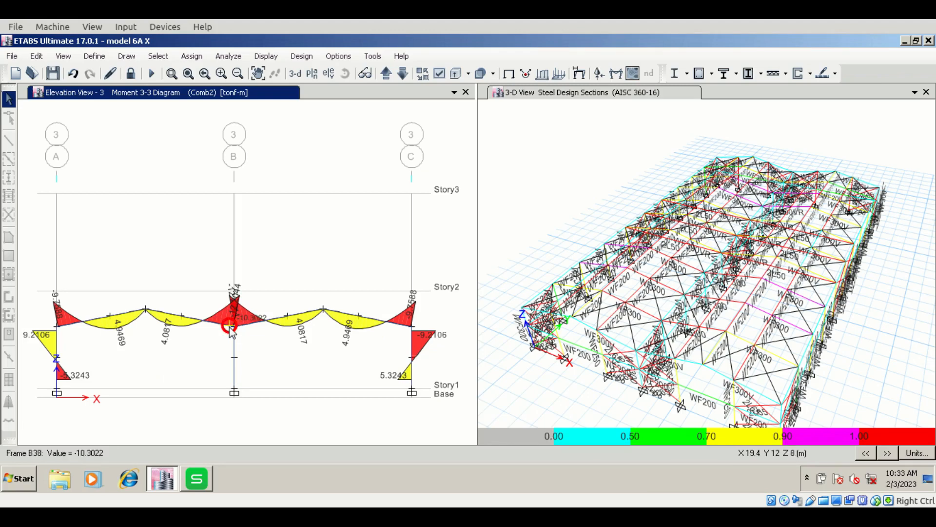
pyautogui.scroll(2, 229, 327)
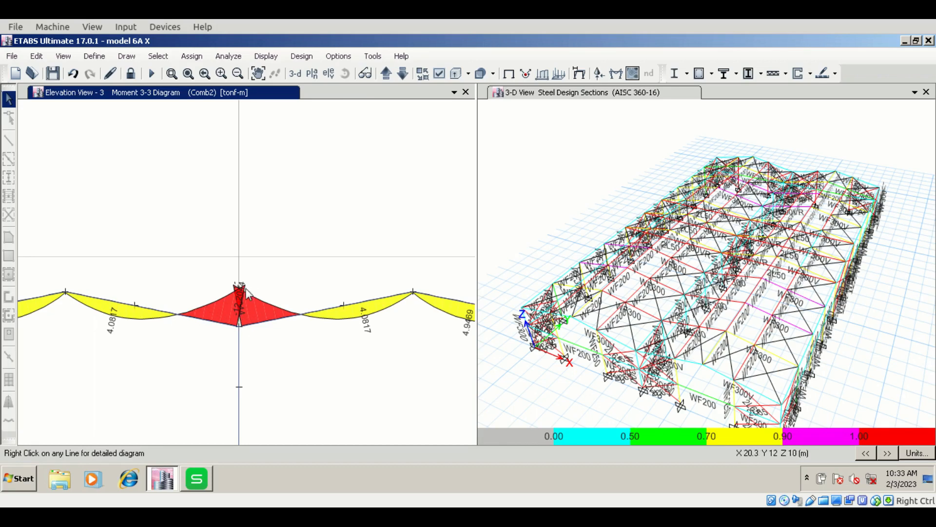
pyautogui.scroll(-3, 245, 308)
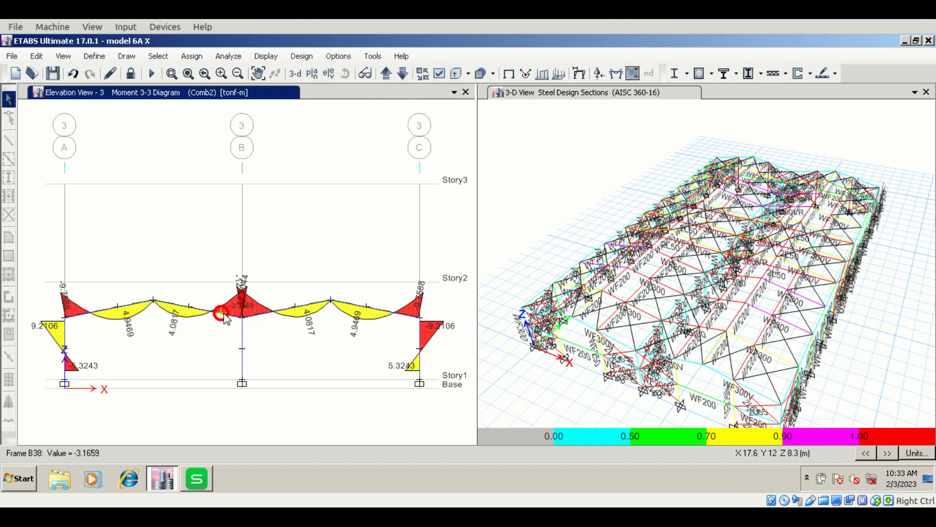
pyautogui.scroll(2, 242, 321)
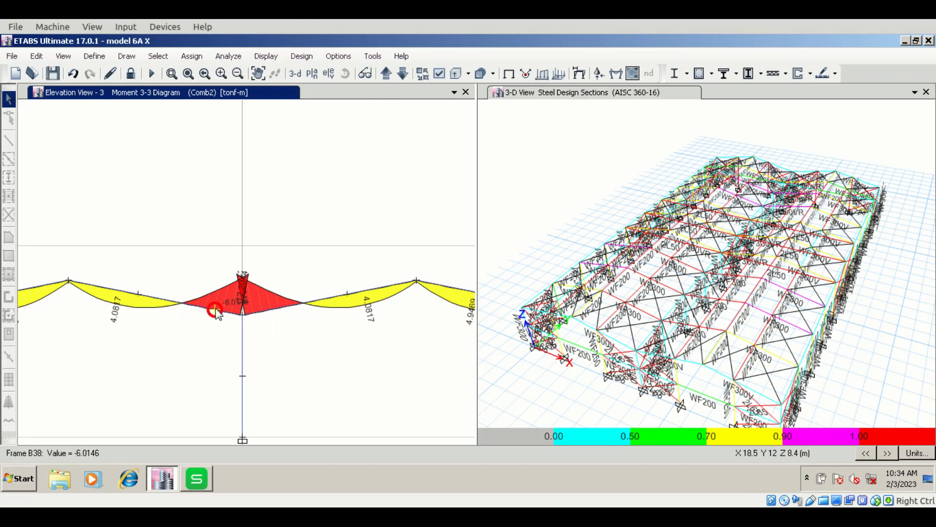
pyautogui.scroll(3, 274, 320)
pyautogui.moveTo(285, 294); pyautogui.dragTo(309, 305, button='middle')
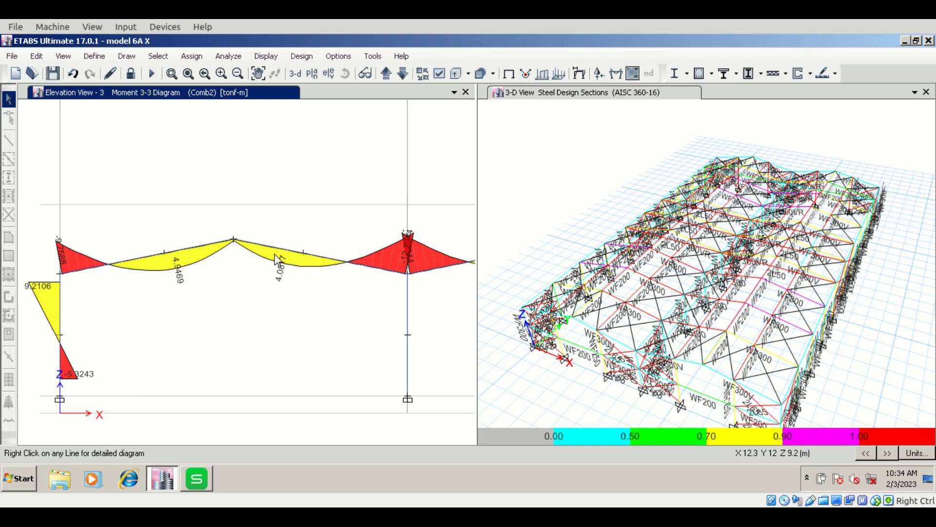
# - Unlock the model for editing and accept the deletion of the analysis results
pyautogui.click(131, 78)
pyautogui.click(484, 297)
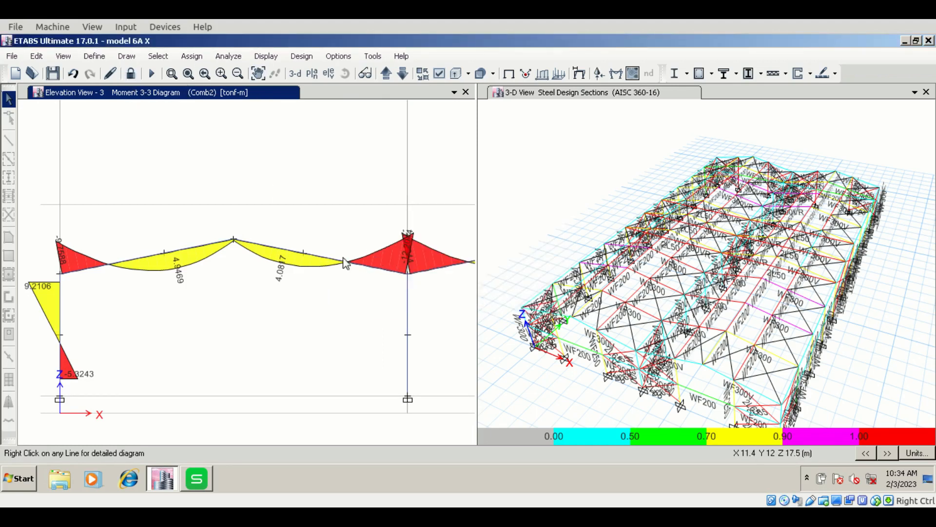
pyautogui.moveTo(308, 230); pyautogui.dragTo(289, 231, button='middle')
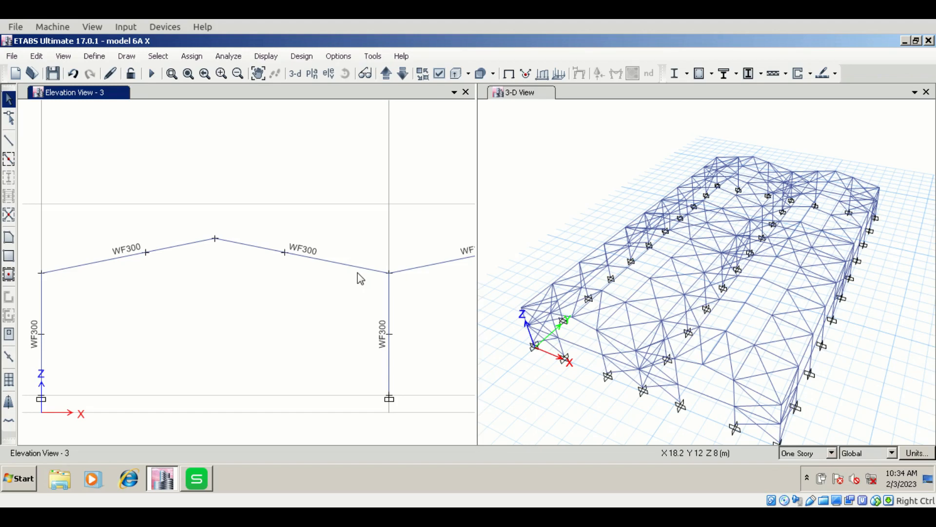
# - Create a blank workbook in WPS Spreadsheets and enter WF300, 300 and 1.5 in cells C2, D2 and E2
pyautogui.click(201, 488)
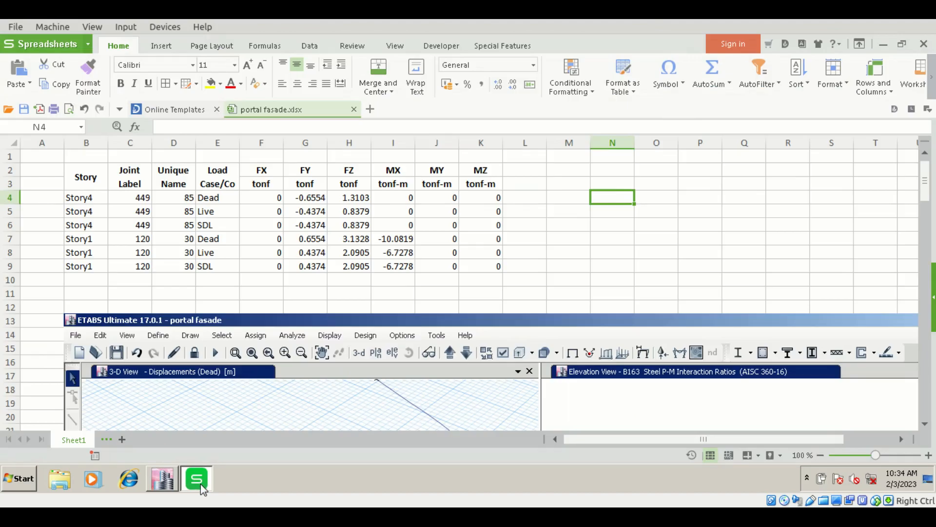
pyautogui.click(371, 110)
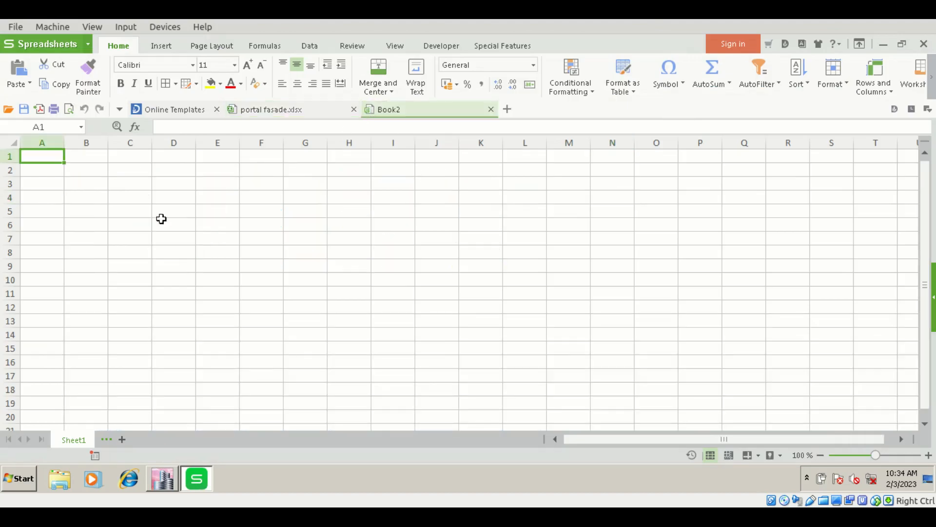
pyautogui.click(98, 174)
pyautogui.click(146, 173)
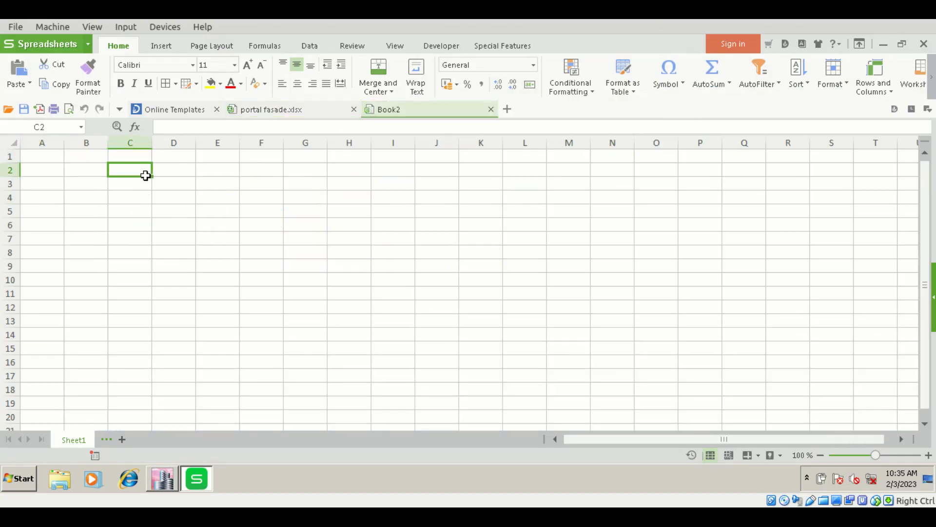
pyautogui.write('WF300')
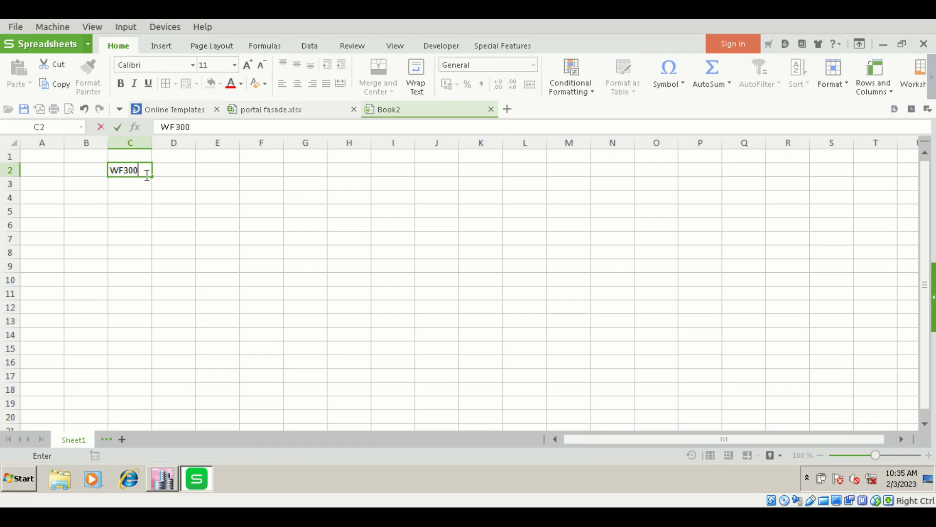
pyautogui.press('Tab')
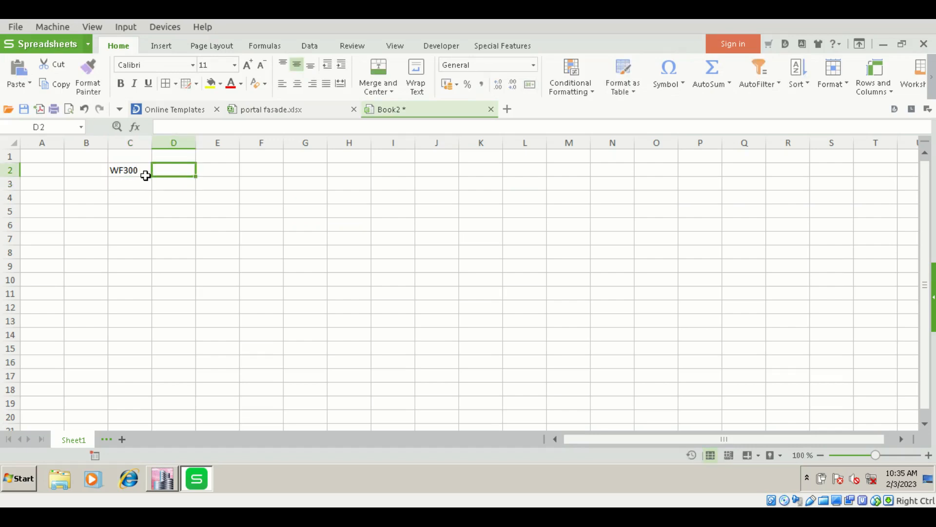
pyautogui.write('300')
pyautogui.press('Tab')
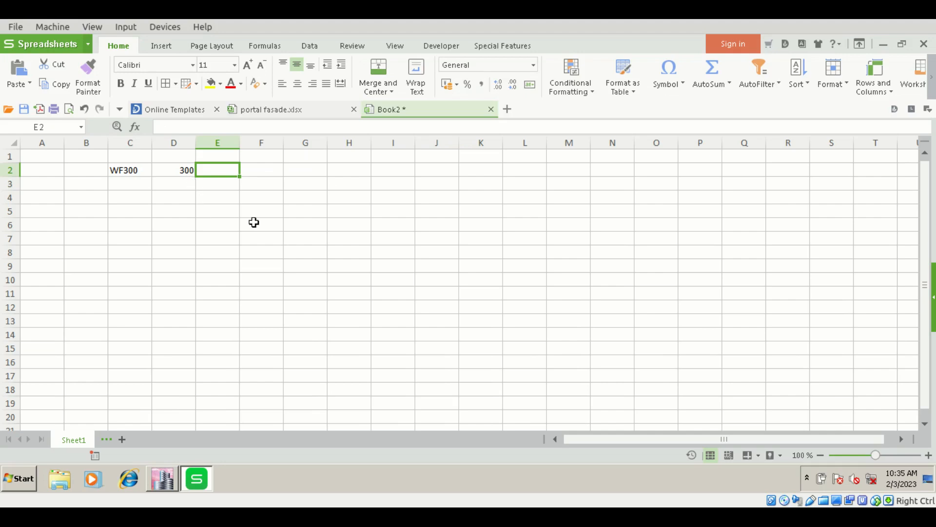
pyautogui.write('1.5')
pyautogui.press('Tab')
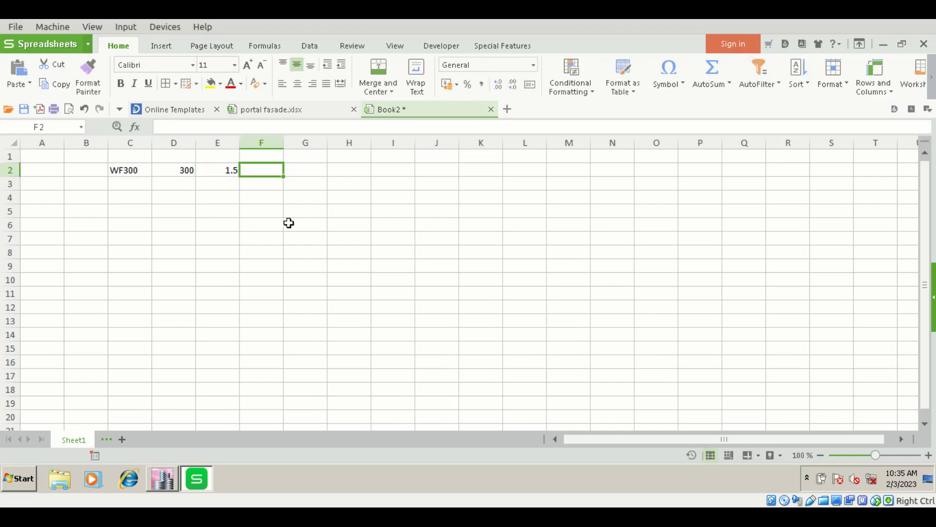
# - Calculate the haunch dimension in cell F2 with the formula =D2*E2
pyautogui.write('=')
pyautogui.press('Left')
pyautogui.press('Left')
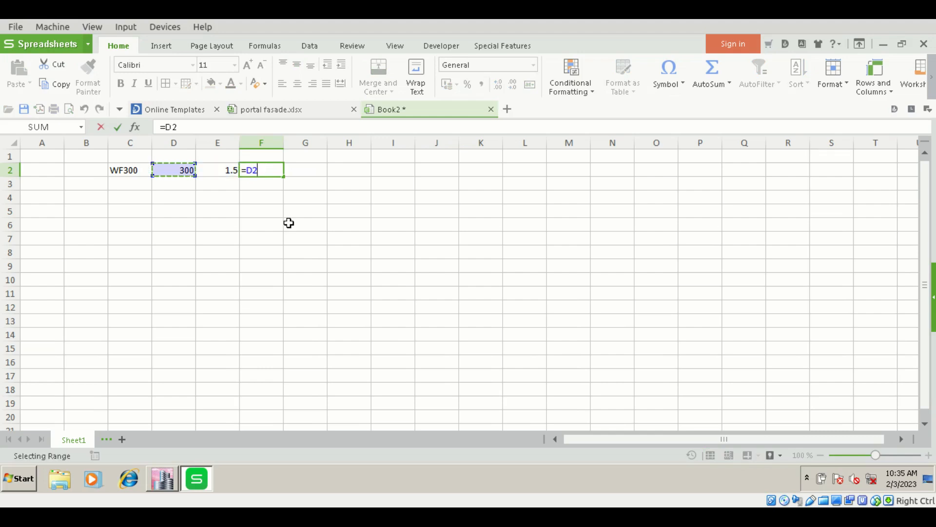
pyautogui.write('*')
pyautogui.press('Left')
pyautogui.press('Return')
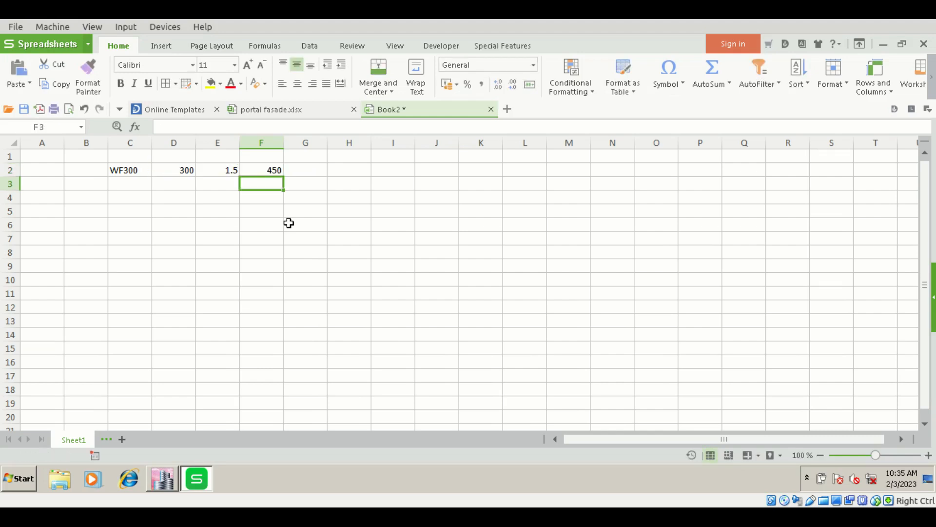
pyautogui.click(270, 172)
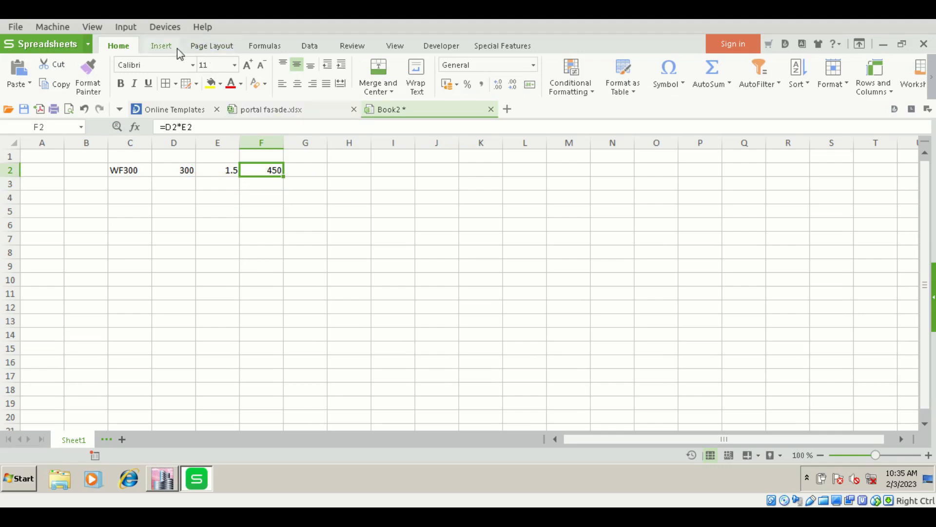
# - Draw a rectangle about 2.57 in wide below the calculation, from row 5, and reduce its height to about 1.04 in
pyautogui.click(162, 45)
pyautogui.click(280, 91)
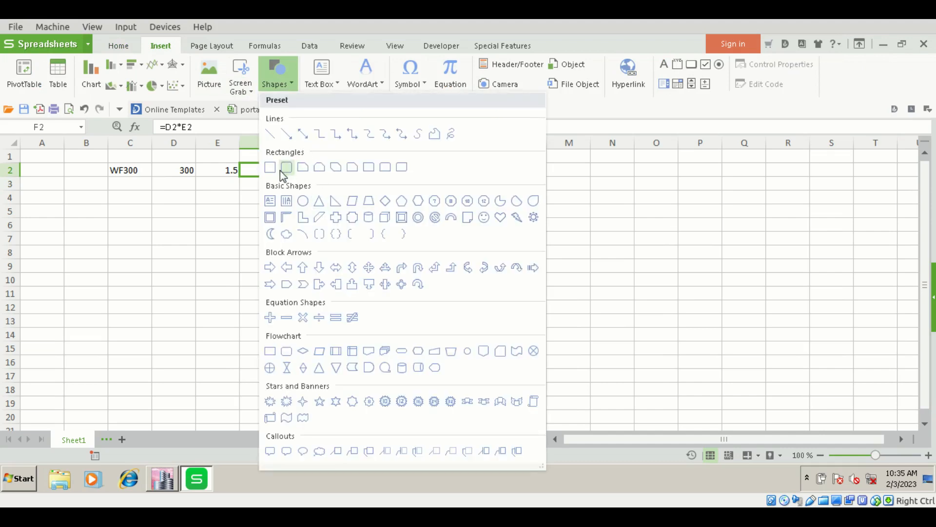
pyautogui.click(270, 168)
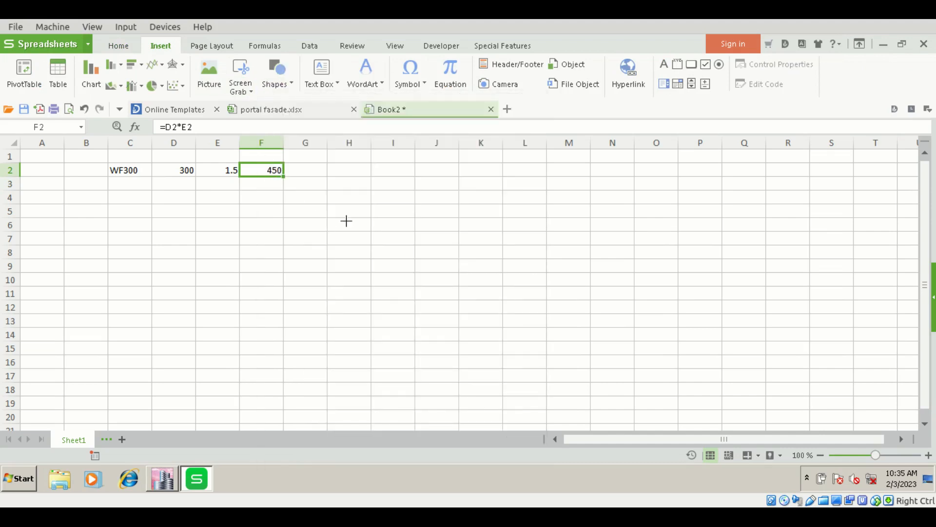
pyautogui.moveTo(321, 206)
pyautogui.mouseDown()
pyautogui.moveTo(372, 286)
pyautogui.moveTo(489, 299)
pyautogui.mouseUp()
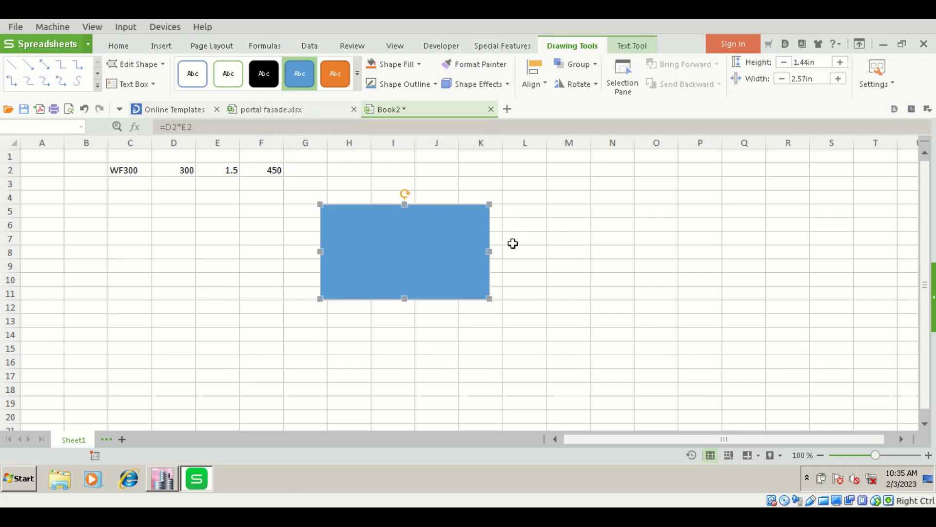
pyautogui.moveTo(405, 298); pyautogui.dragTo(414, 272)
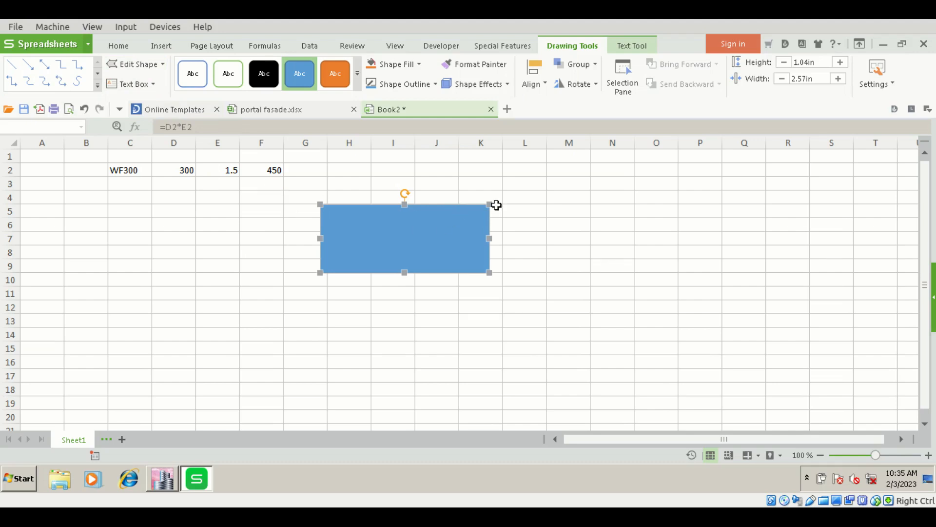
pyautogui.click(501, 211)
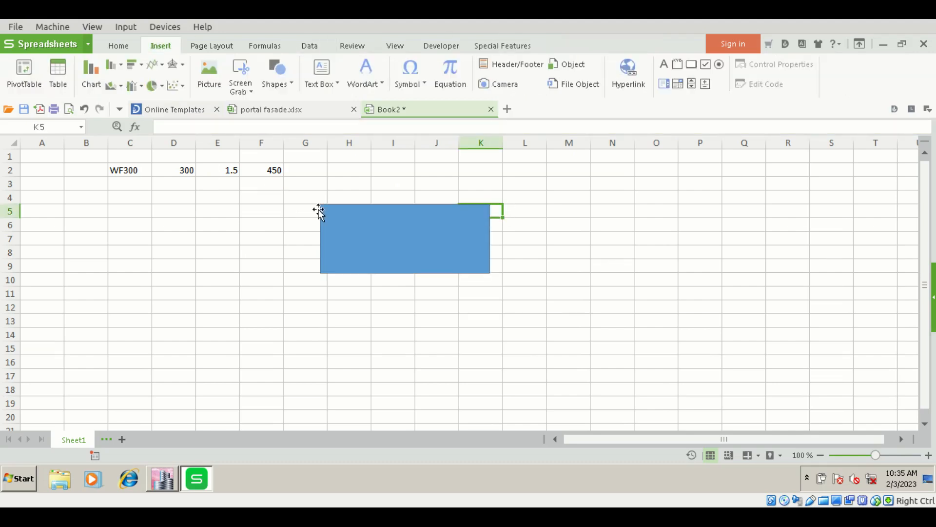
pyautogui.click(264, 205)
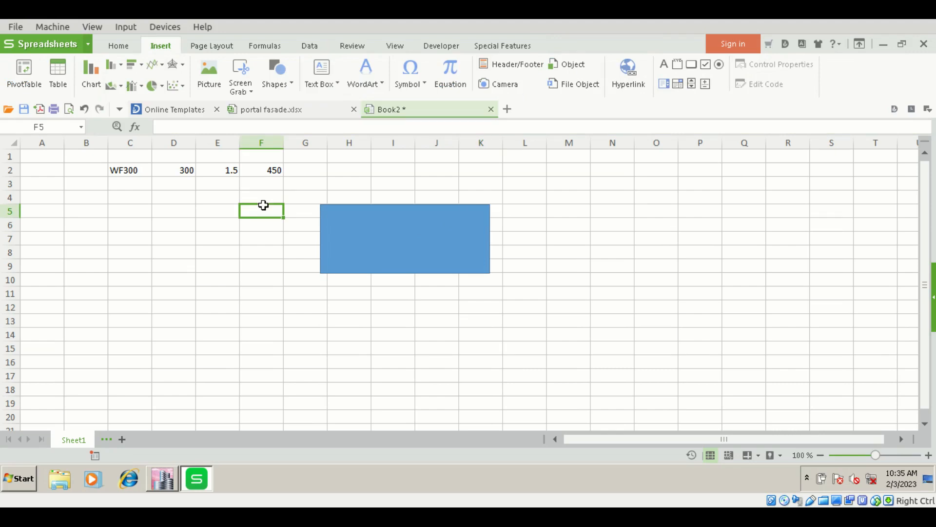
pyautogui.write('=')
pyautogui.click(269, 169)
pyautogui.write('/20')
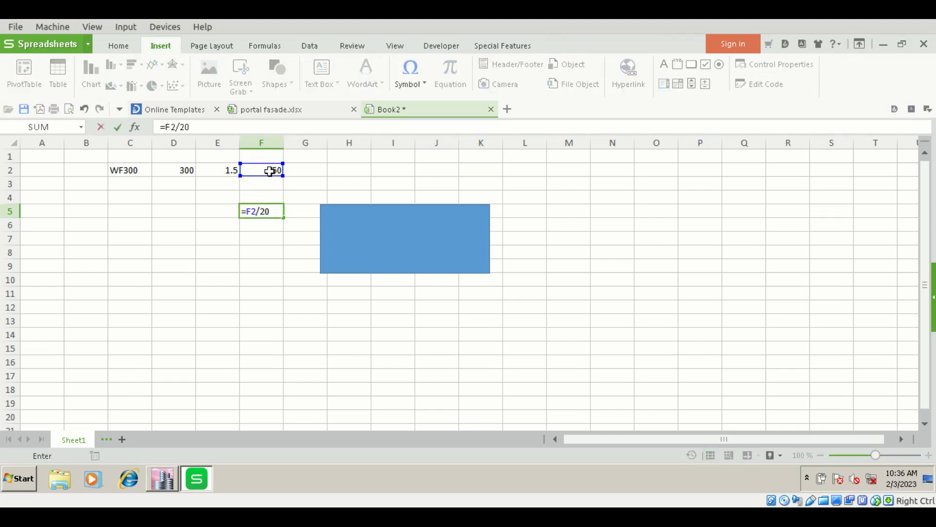
pyautogui.press('Return')
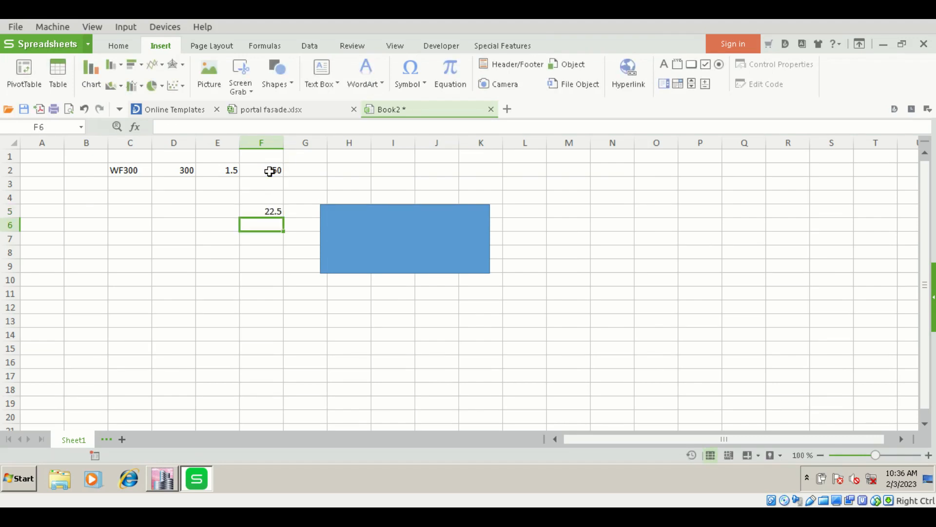
pyautogui.click(271, 211)
pyautogui.press('Delete')
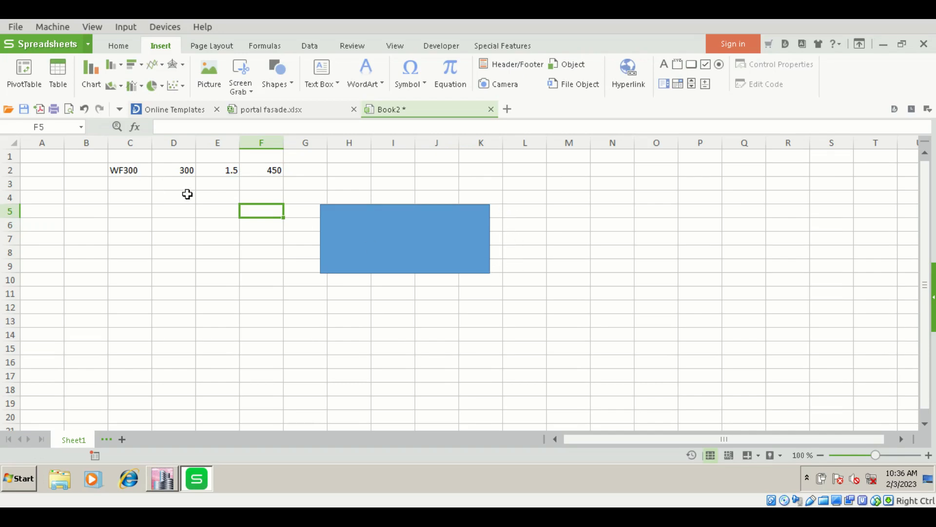
# - Divide the WF300 depth by 5 in cell D4 with the formula =D2/5
pyautogui.click(184, 201)
pyautogui.write('=')
pyautogui.click(185, 169)
pyautogui.write('/5')
pyautogui.press('Return')
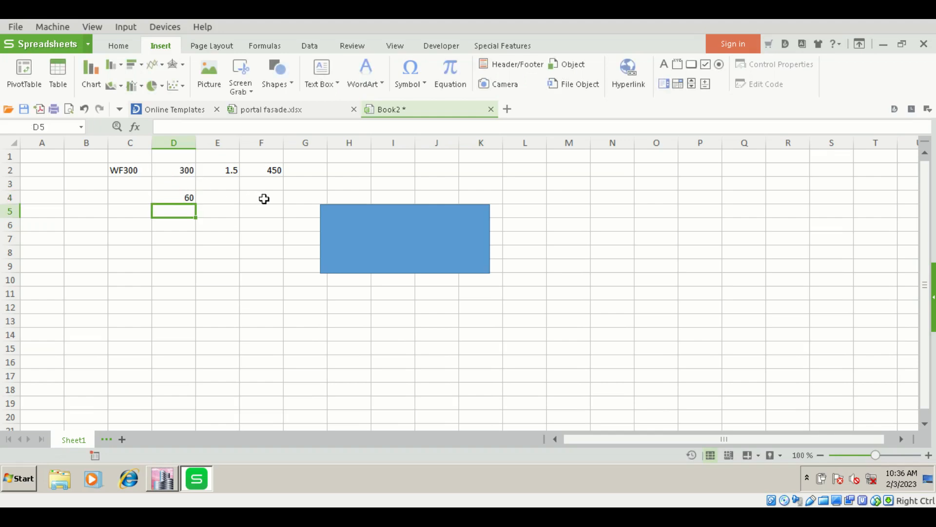
# - Divide the haunch dimension by 5 in cell F4 with the formula =F2/5
pyautogui.click(264, 198)
pyautogui.write('=')
pyautogui.click(272, 170)
pyautogui.write('/')
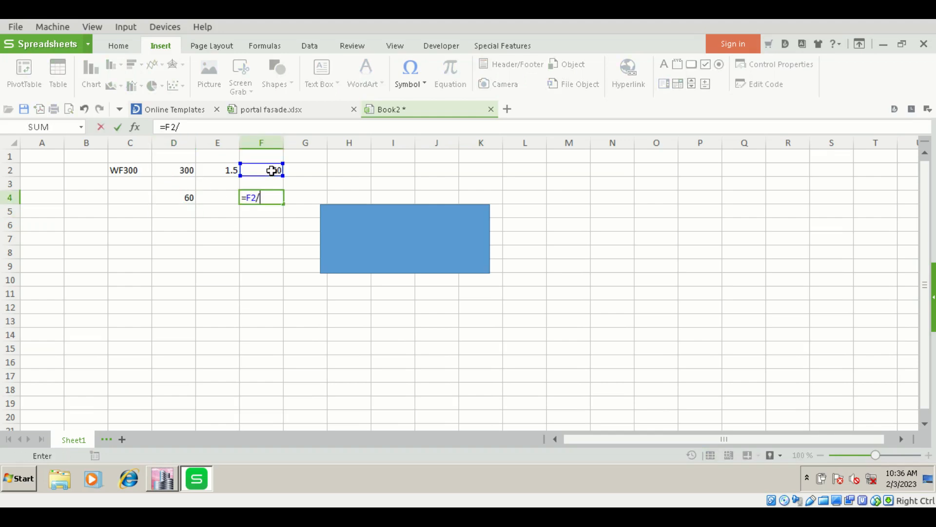
pyautogui.write('5')
pyautogui.press('Return')
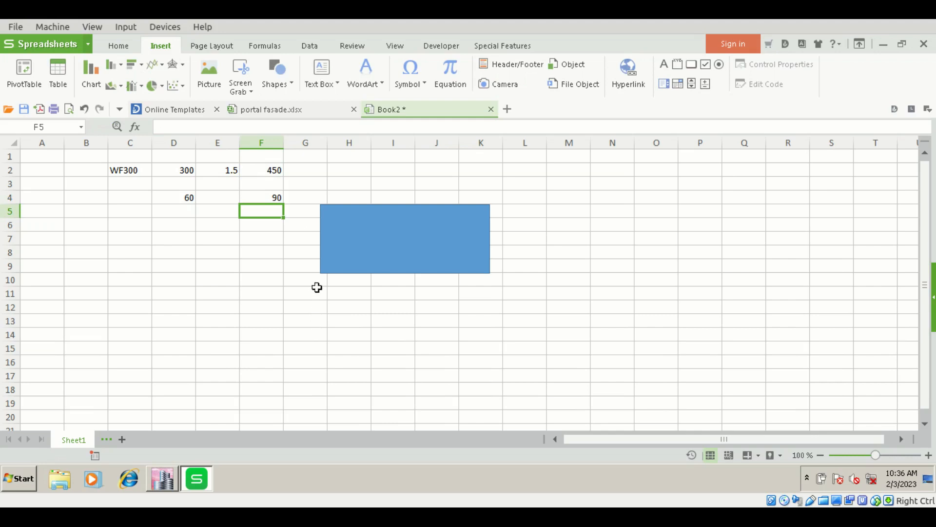
# - Replace the formula in cell F4 with =F2/60
pyautogui.click(269, 199)
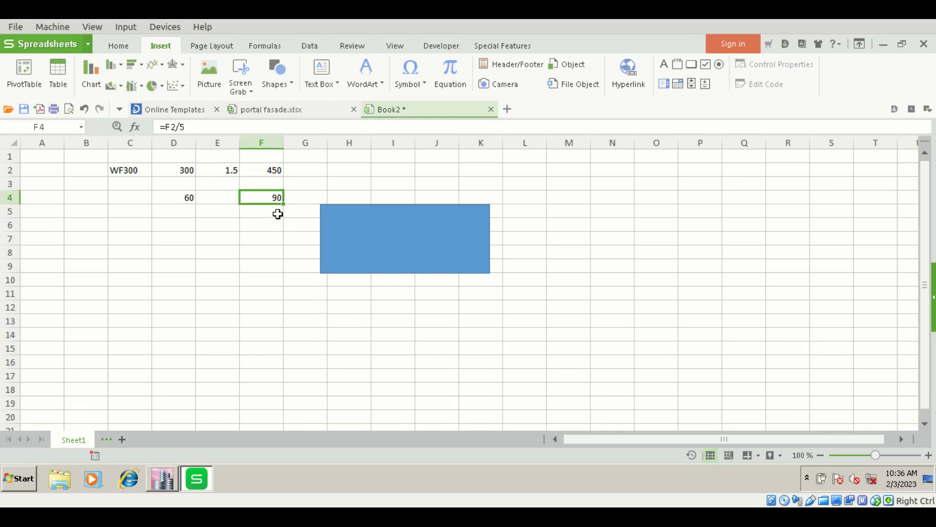
pyautogui.write('=')
pyautogui.click(273, 170)
pyautogui.write('/60')
pyautogui.press('Return')
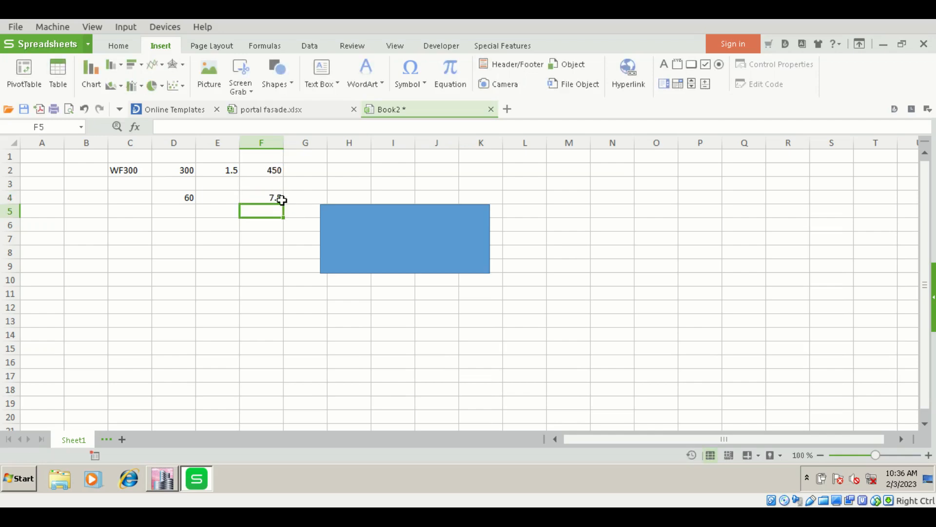
# - Edit the rectangle's points and lower its bottom-left corner to form a tapered haunch about 1.57 in high
pyautogui.click(326, 217)
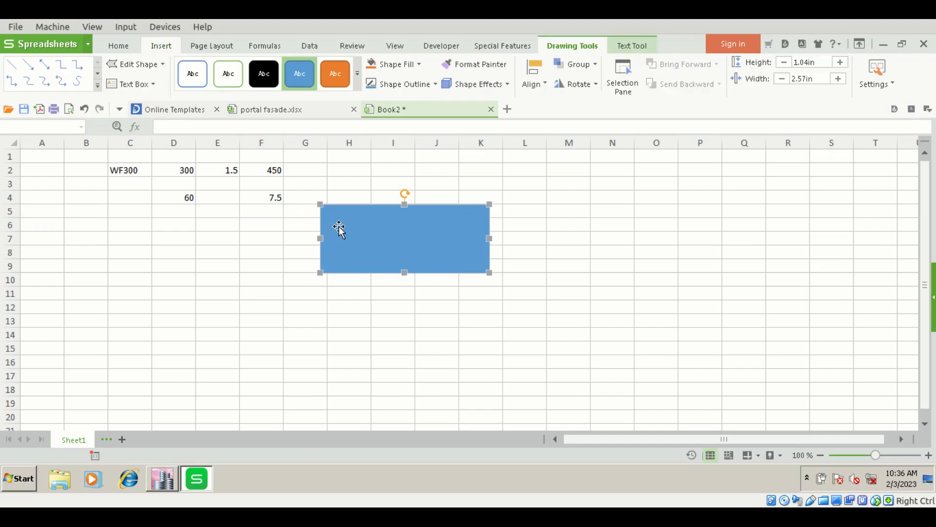
pyautogui.click(161, 64)
pyautogui.click(145, 96)
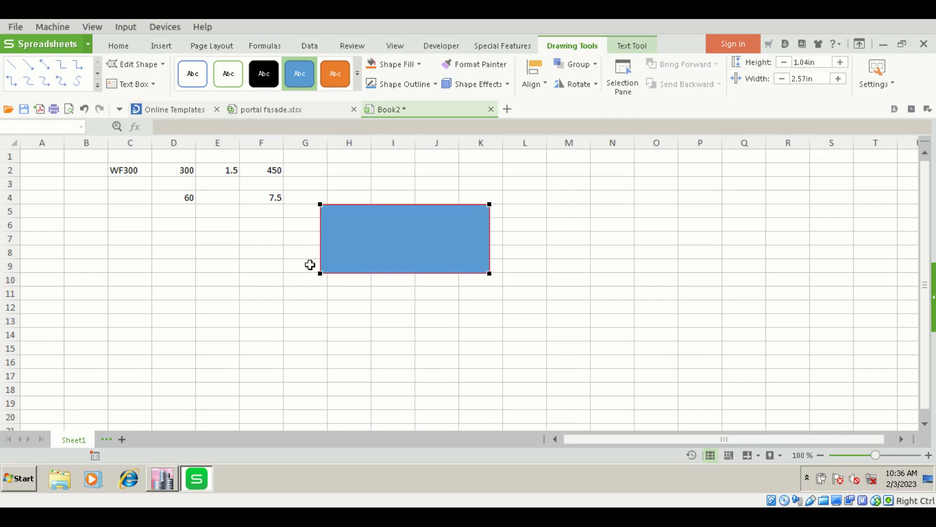
pyautogui.moveTo(320, 273); pyautogui.dragTo(320, 308)
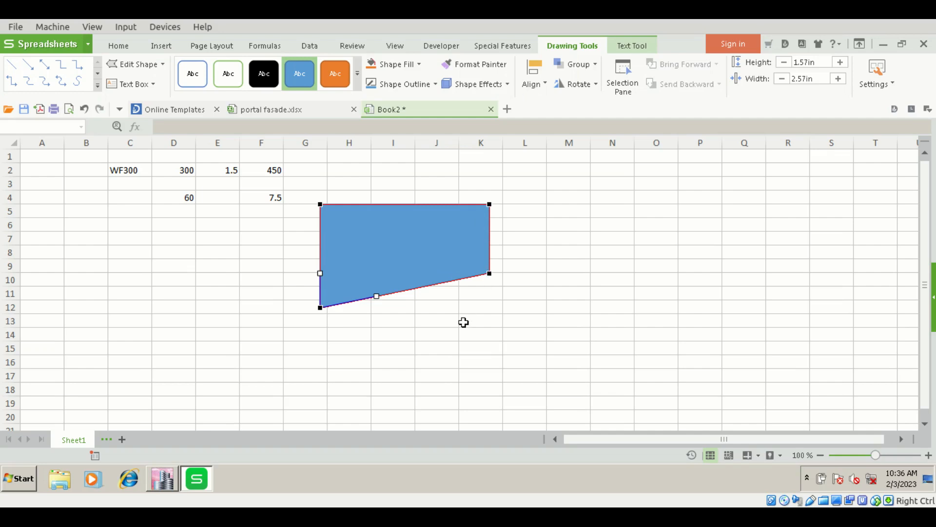
pyautogui.click(463, 319)
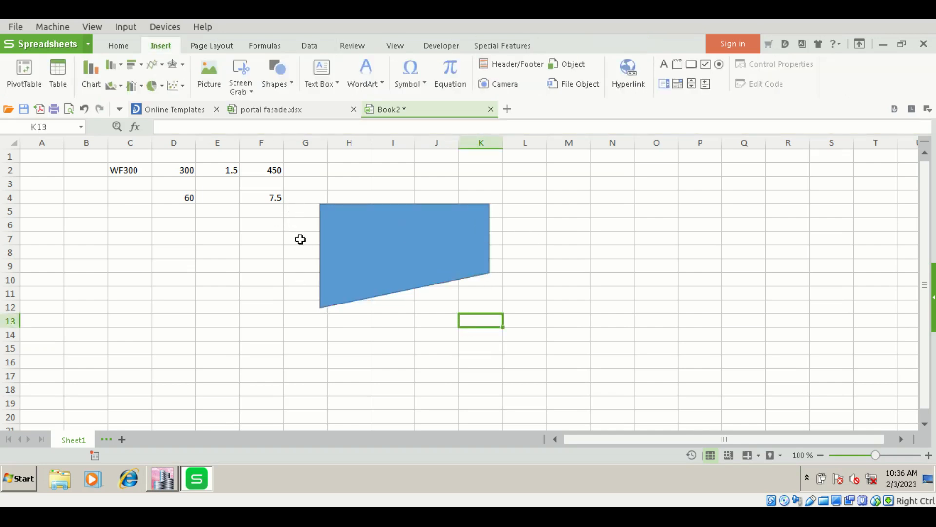
# - Draw a horizontal double-headed arrow about 2.54 in long beneath the haunch shape and label it 1.5 x H in cell I14
pyautogui.click(275, 84)
pyautogui.click(350, 277)
pyautogui.moveTo(321, 319); pyautogui.dragTo(487, 320)
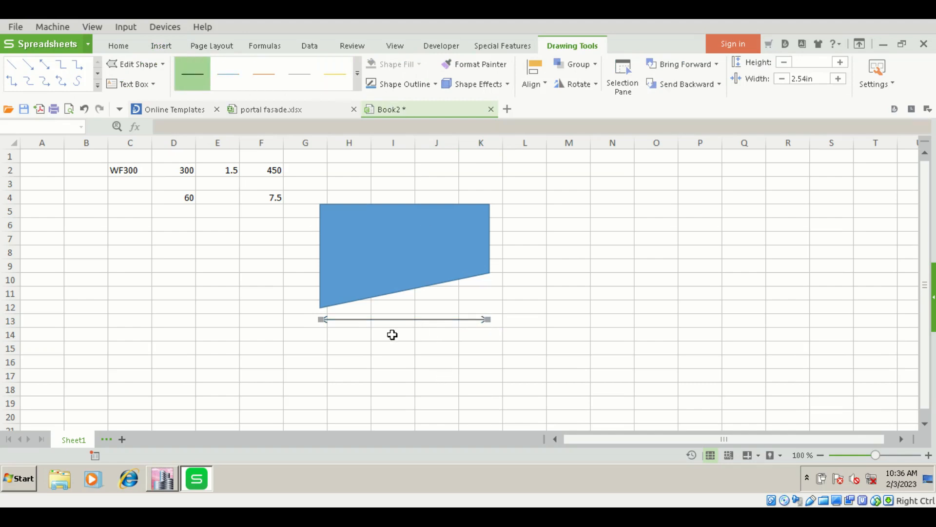
pyautogui.click(393, 335)
pyautogui.write('1.5 x H')
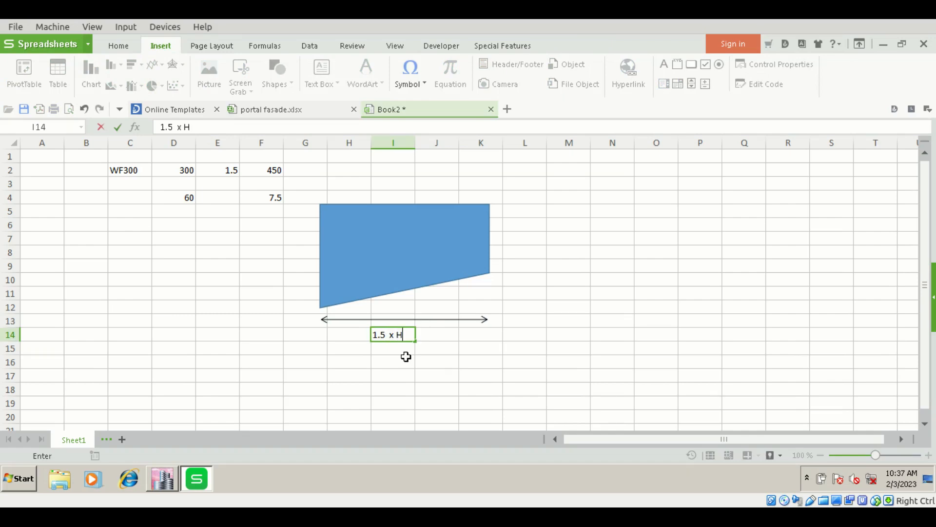
pyautogui.press('Return')
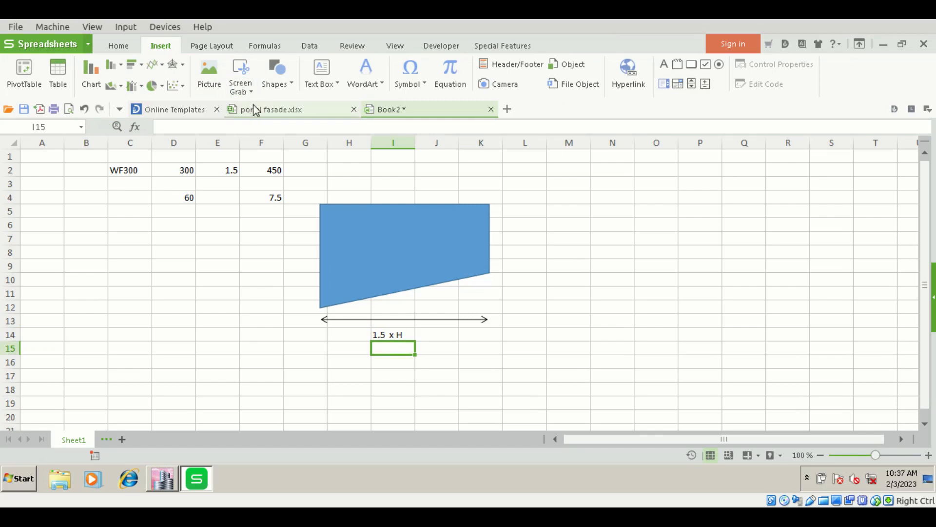
# - Add a black vertical double-headed arrow about 1.60 in long beside the haunch's deep end and label it 1.5 x H in cell F9
pyautogui.click(276, 77)
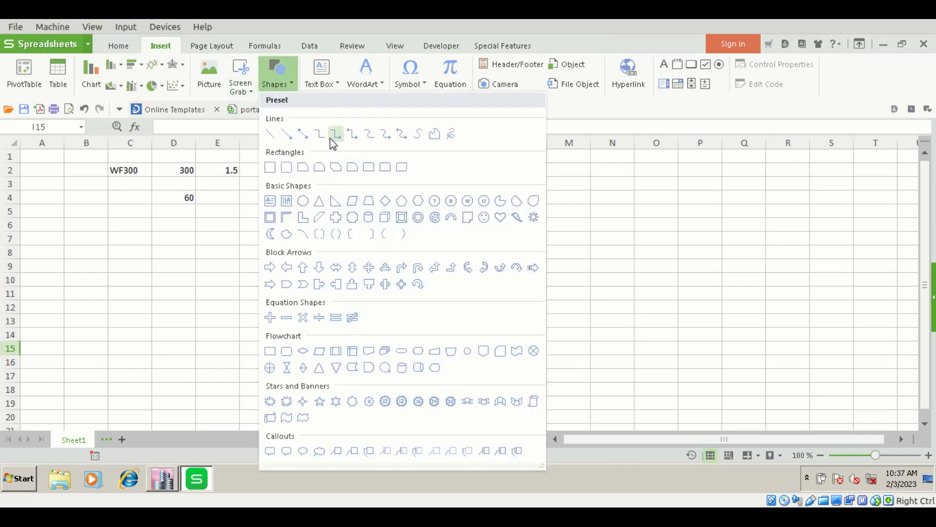
pyautogui.click(303, 136)
pyautogui.moveTo(302, 203); pyautogui.dragTo(302, 307)
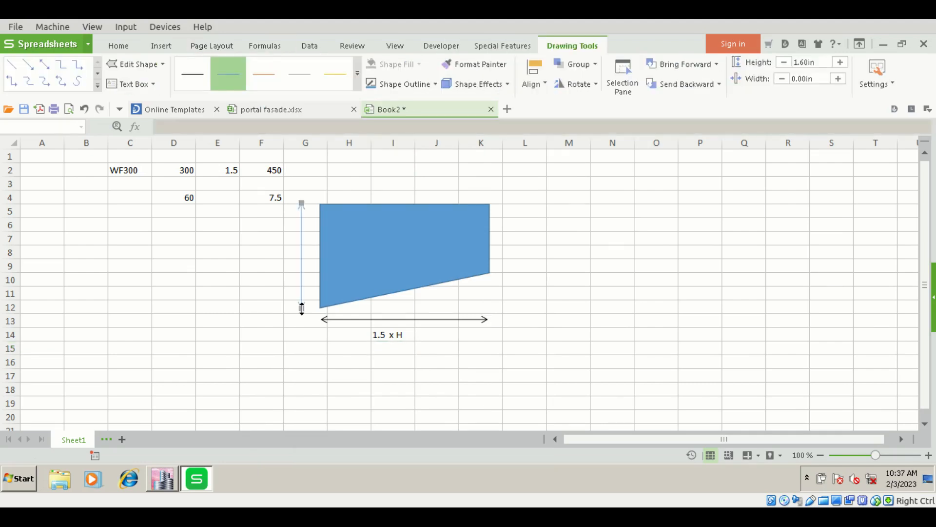
pyautogui.click(200, 69)
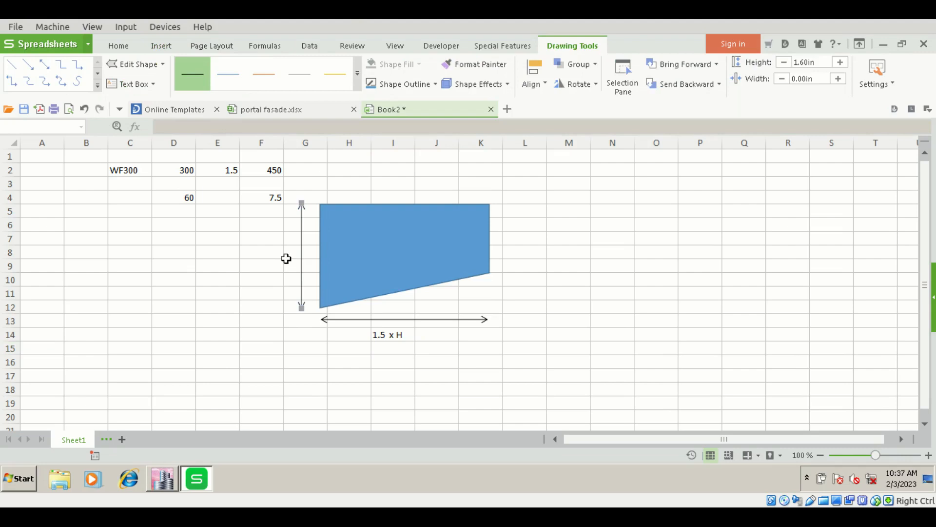
pyautogui.click(279, 261)
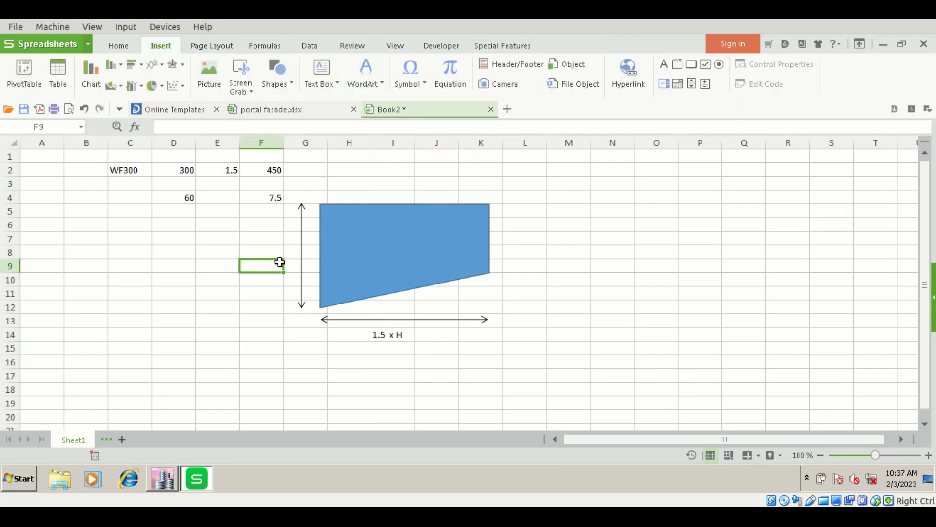
pyautogui.write('1.5 x H')
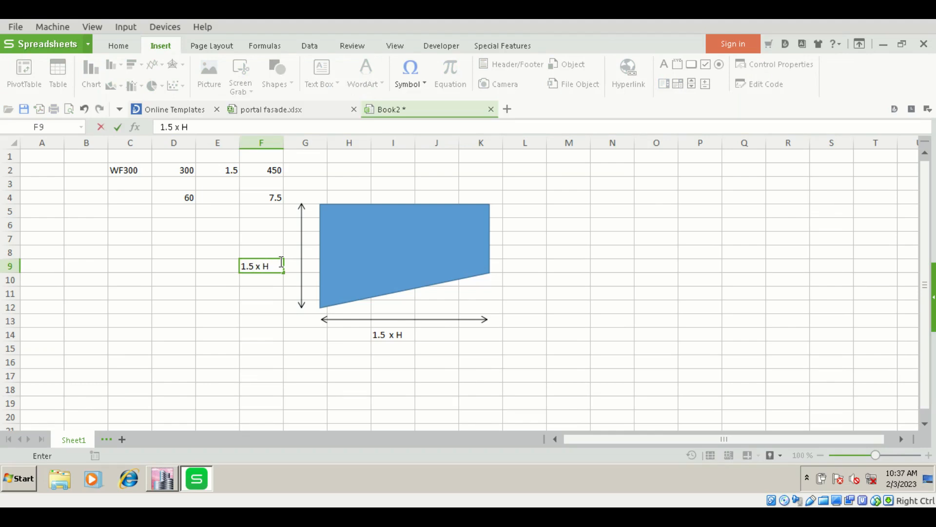
pyautogui.press('Return')
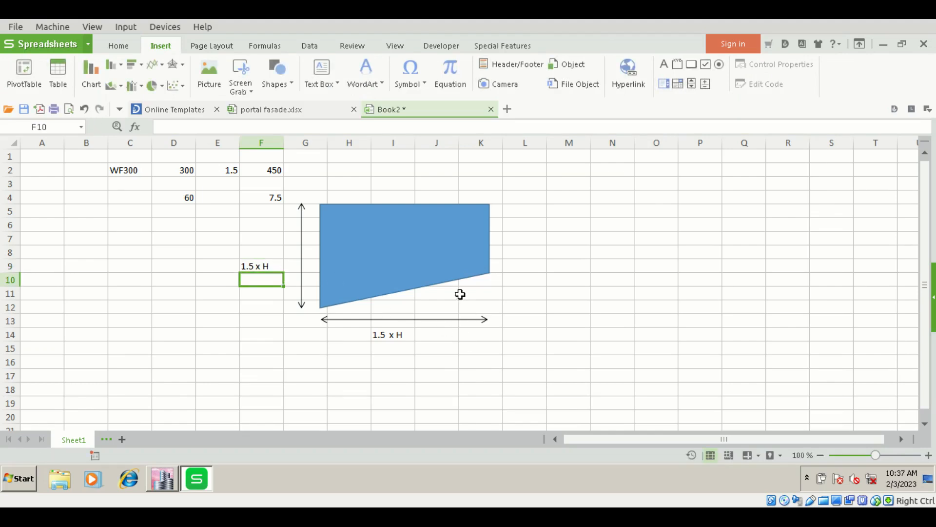
# - Narrow the haunch shape so it ends in column J, and shorten the horizontal dimension arrow to match
pyautogui.click(449, 272)
pyautogui.moveTo(489, 255); pyautogui.dragTo(429, 254)
pyautogui.click(433, 319)
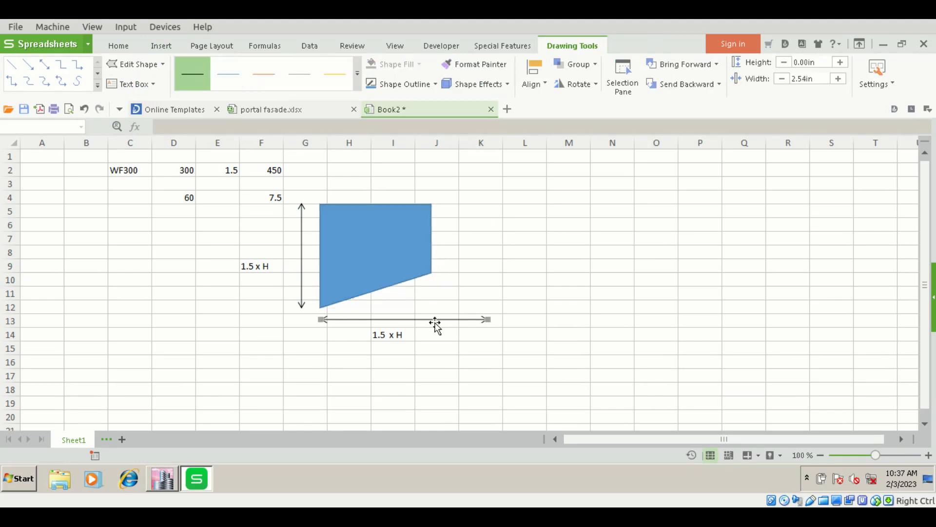
pyautogui.moveTo(485, 320); pyautogui.dragTo(429, 319)
pyautogui.click(423, 352)
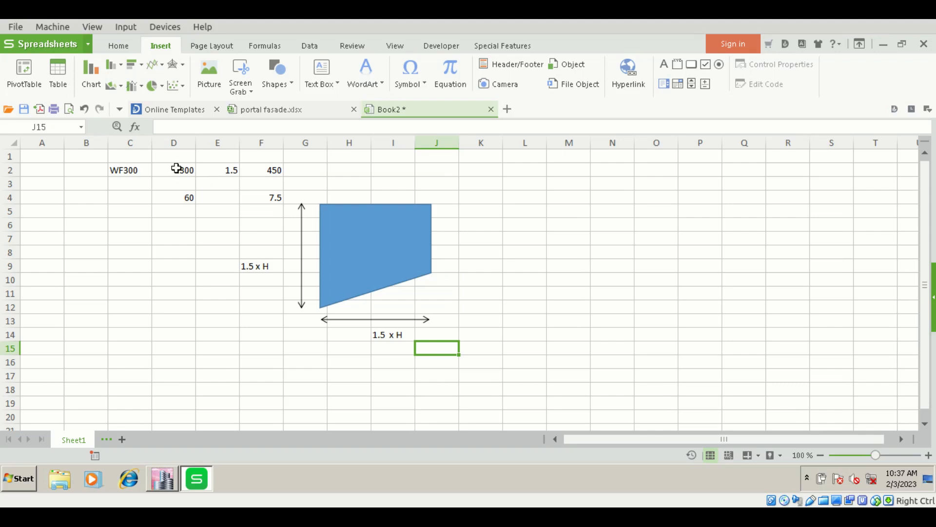
# - Switch to ETABS and add a new nonprismatic frame section property named NPW300
pyautogui.click(176, 168)
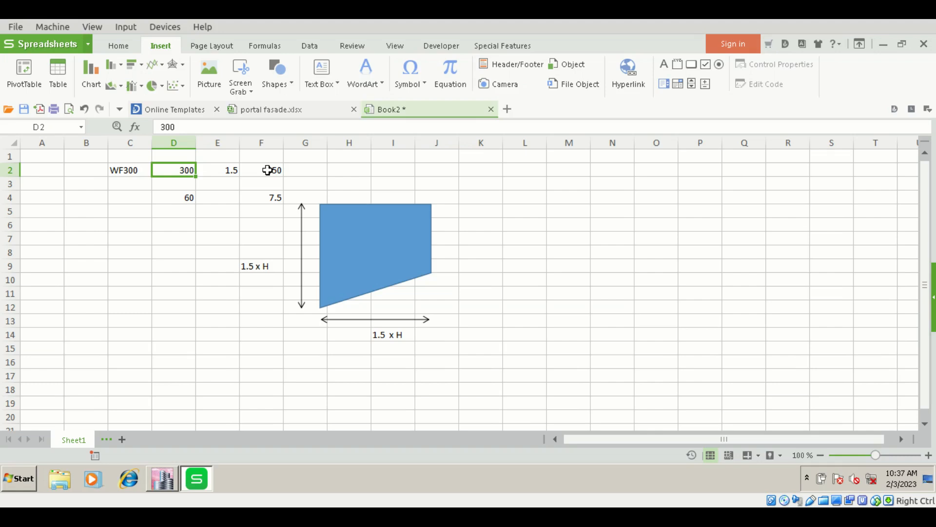
pyautogui.click(165, 479)
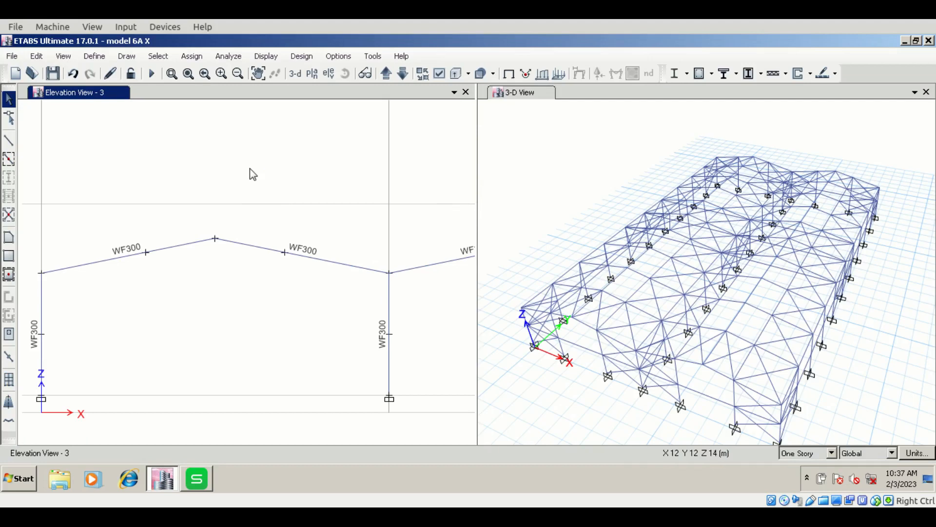
pyautogui.click(94, 56)
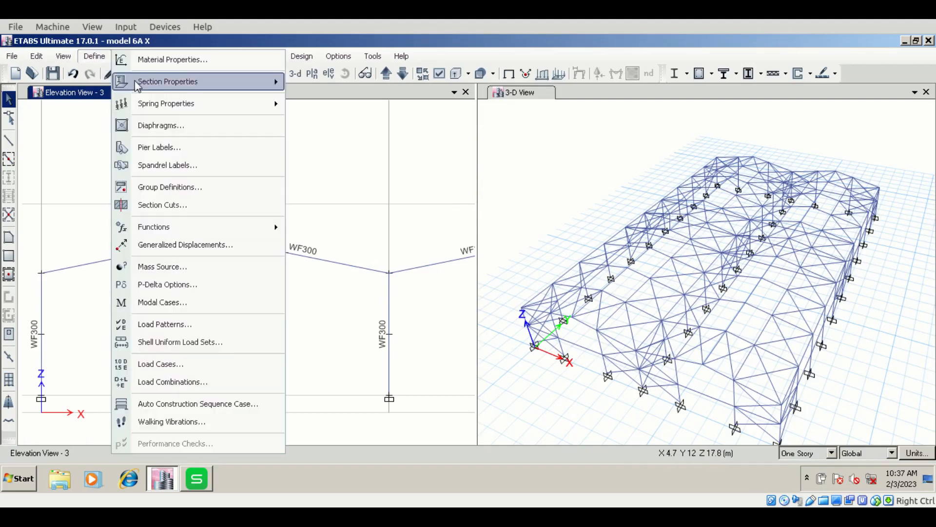
pyautogui.moveTo(164, 87)
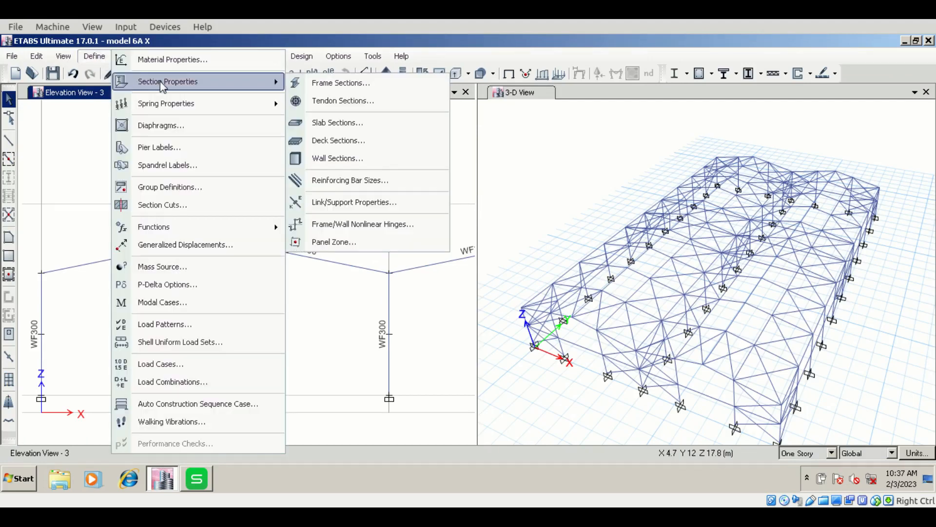
pyautogui.click(344, 87)
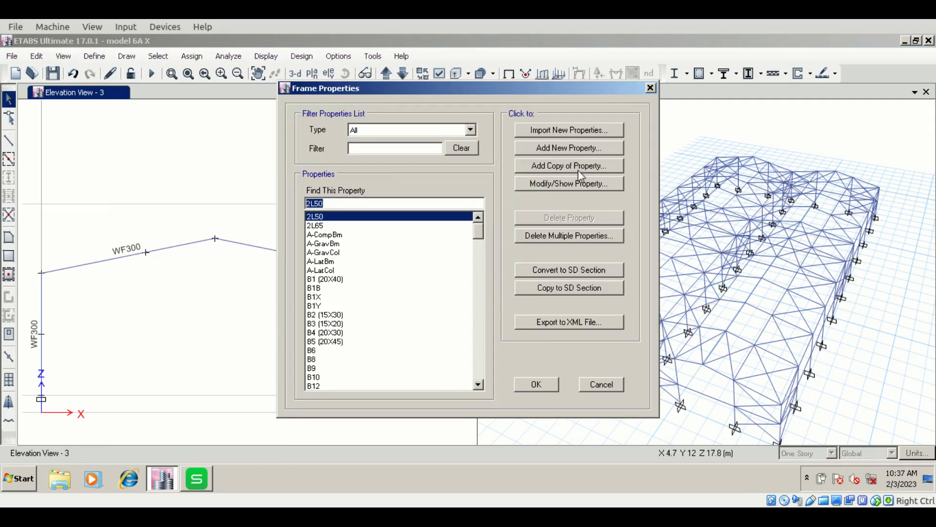
pyautogui.click(592, 147)
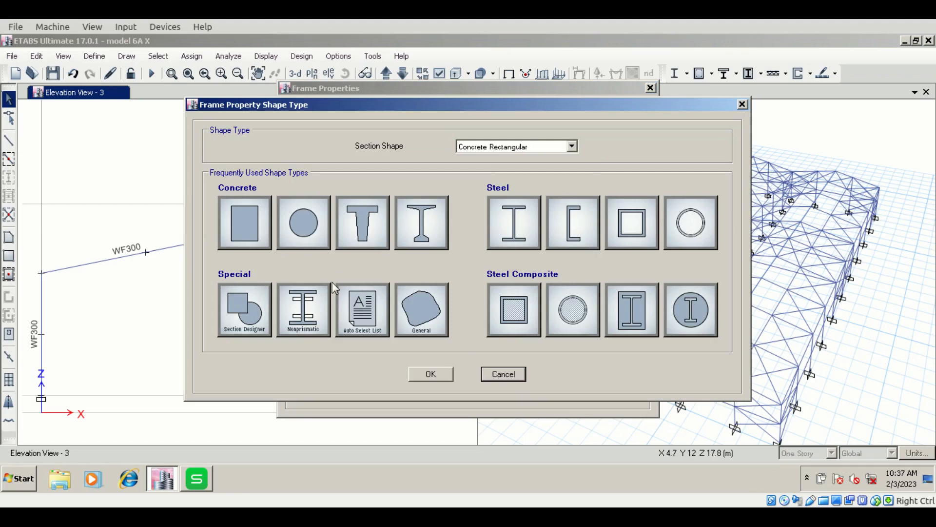
pyautogui.click(304, 322)
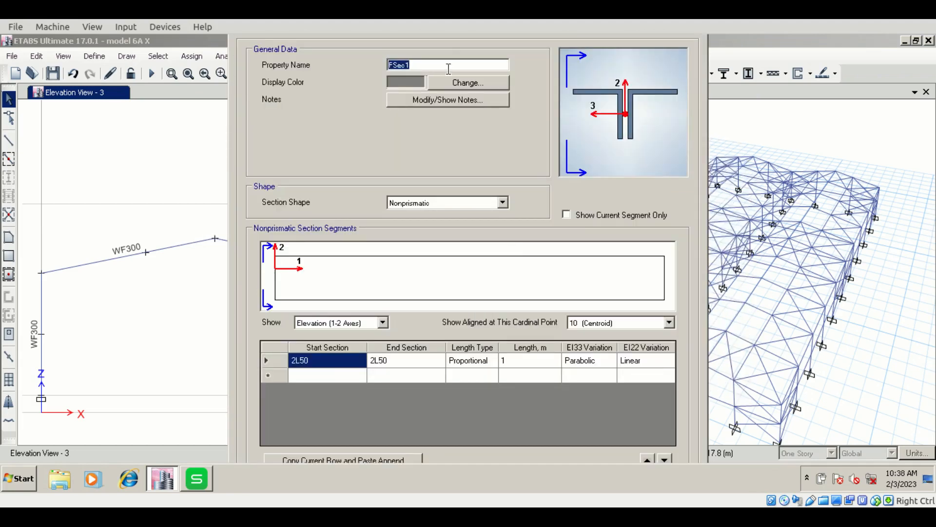
pyautogui.write('V')
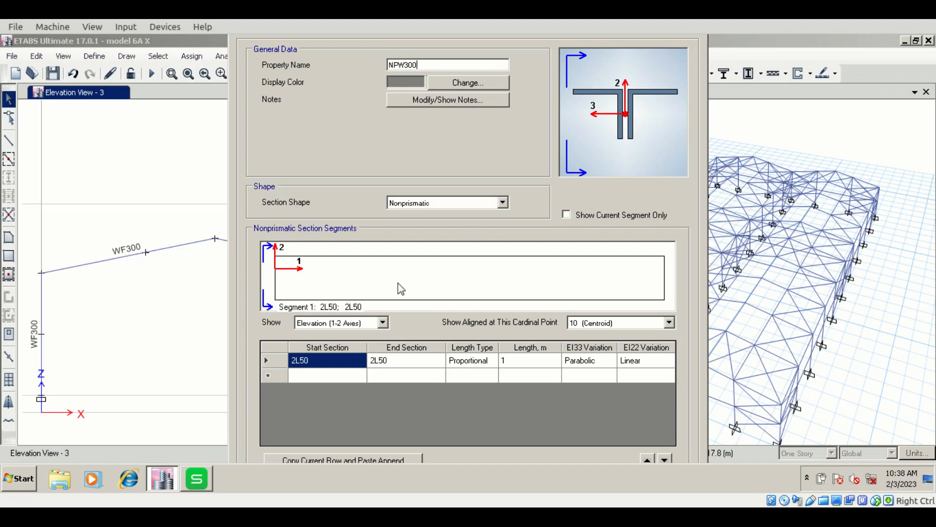
# - Set the first segment of NPW300 to start with section WF450F300 and end with WF300
pyautogui.click(359, 367)
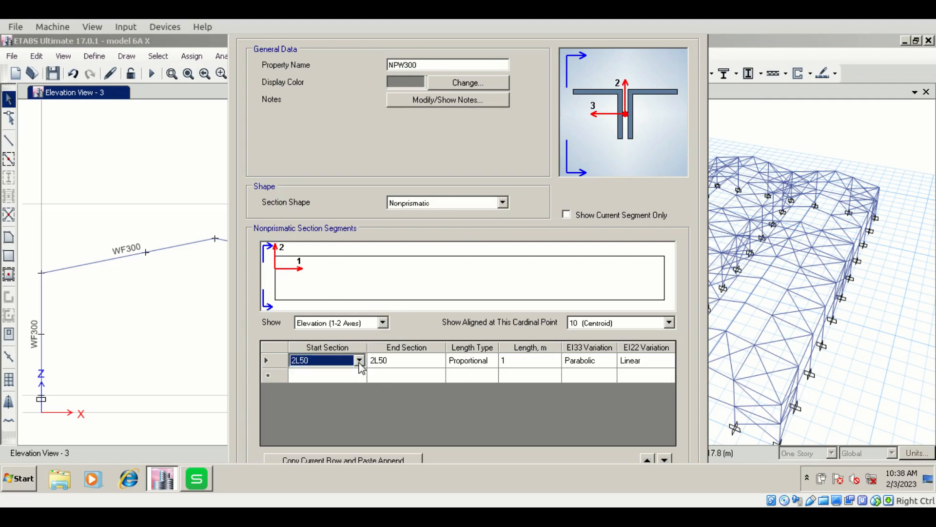
pyautogui.click(360, 361)
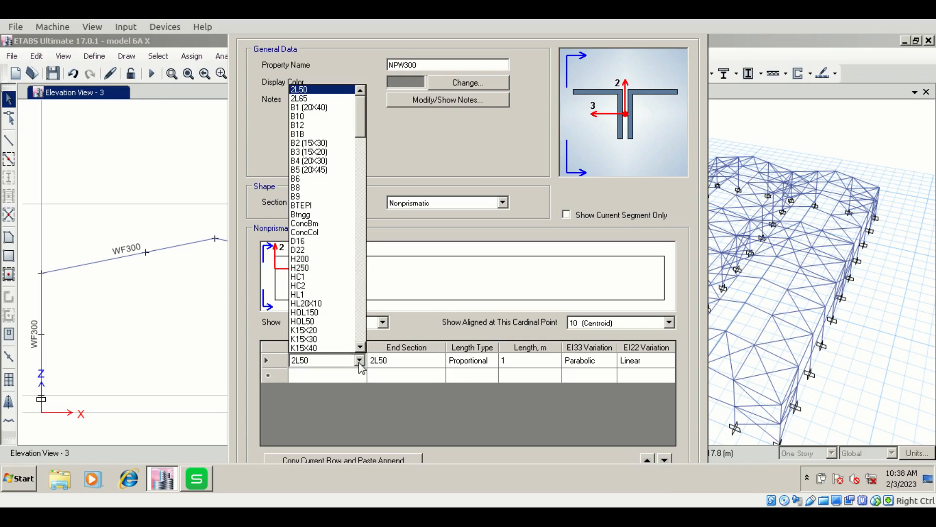
pyautogui.moveTo(363, 130); pyautogui.dragTo(366, 344)
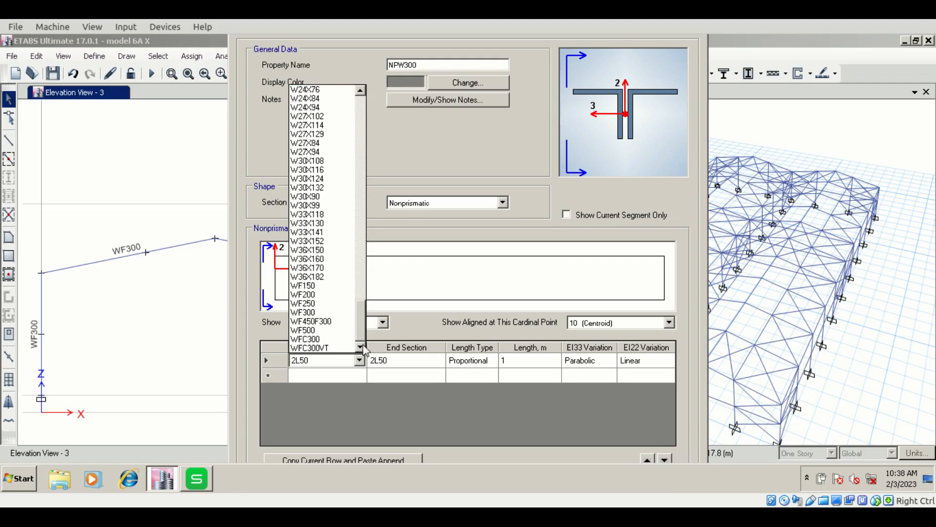
pyautogui.click(314, 322)
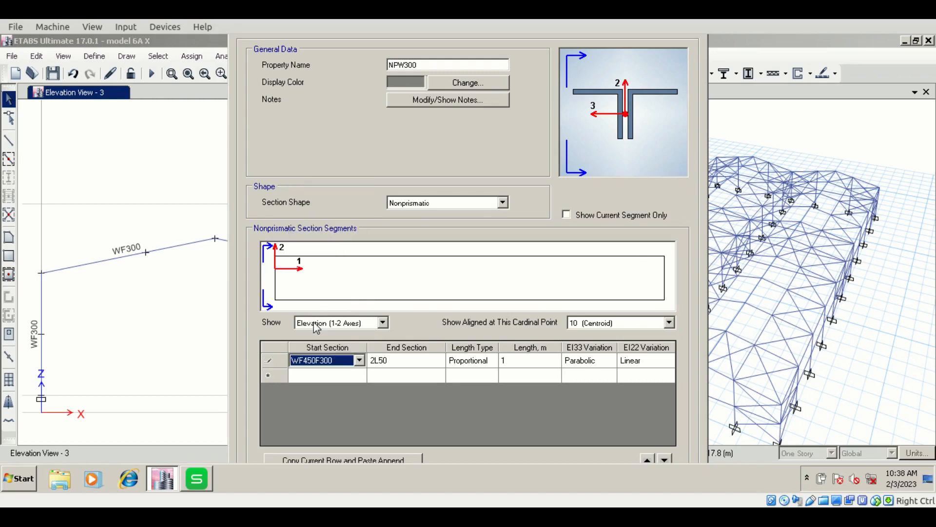
pyautogui.click(422, 369)
pyautogui.click(439, 361)
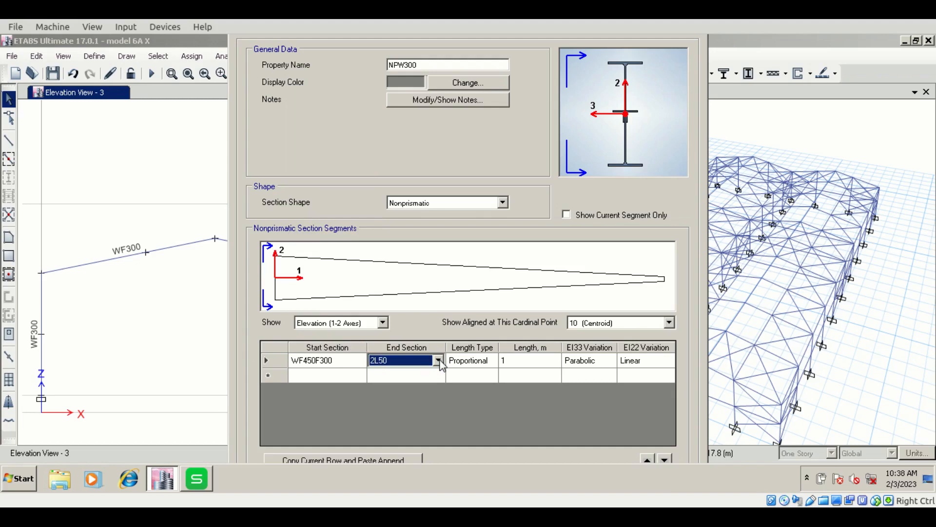
pyautogui.moveTo(440, 119); pyautogui.dragTo(432, 316)
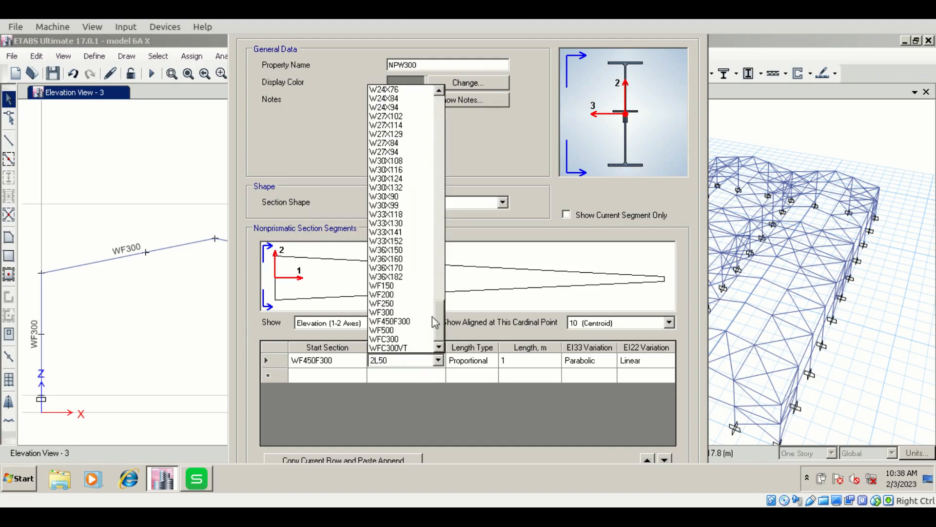
pyautogui.click(403, 313)
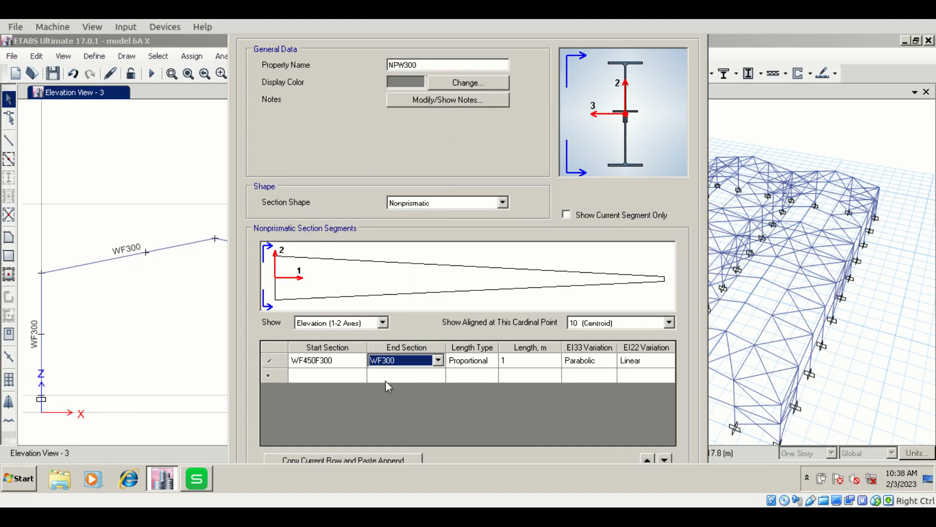
pyautogui.click(467, 364)
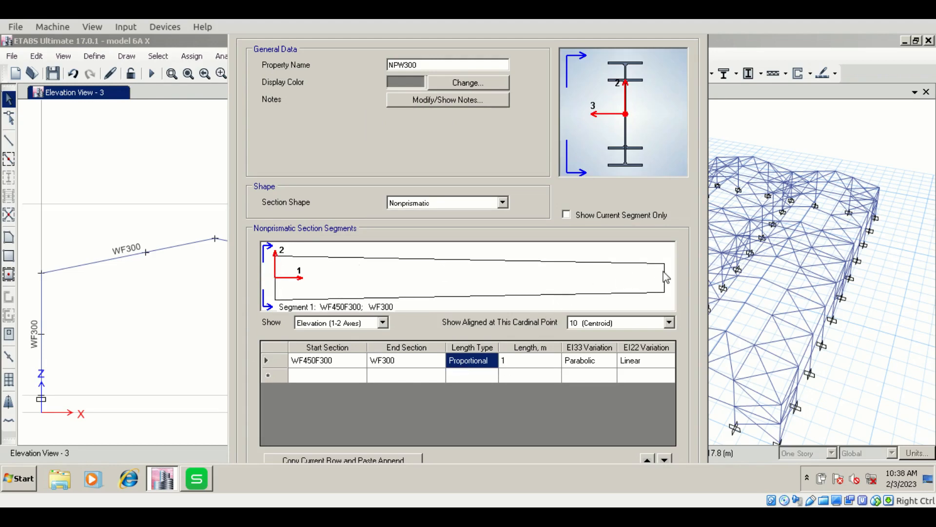
# - Show the segments aligned at cardinal point 8 (Top Center) and give the first segment an absolute length of 0.45 m
pyautogui.click(610, 325)
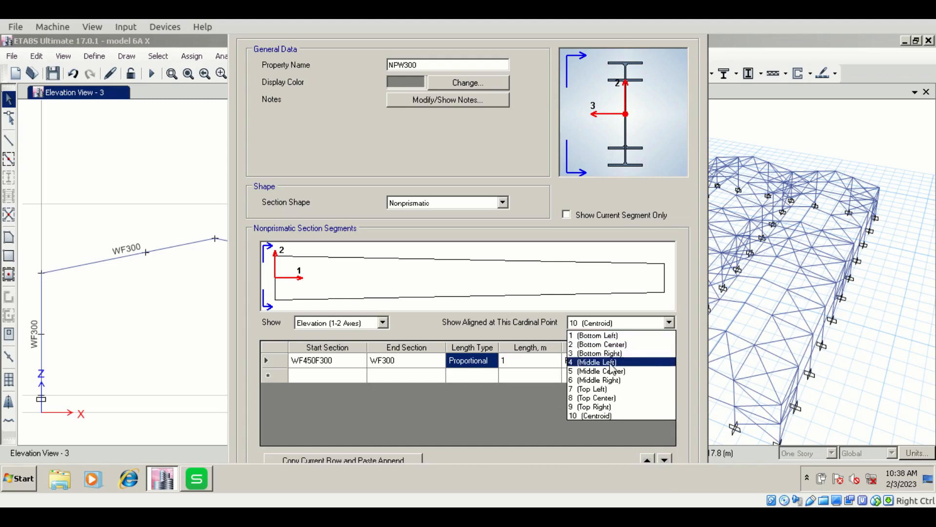
pyautogui.click(608, 399)
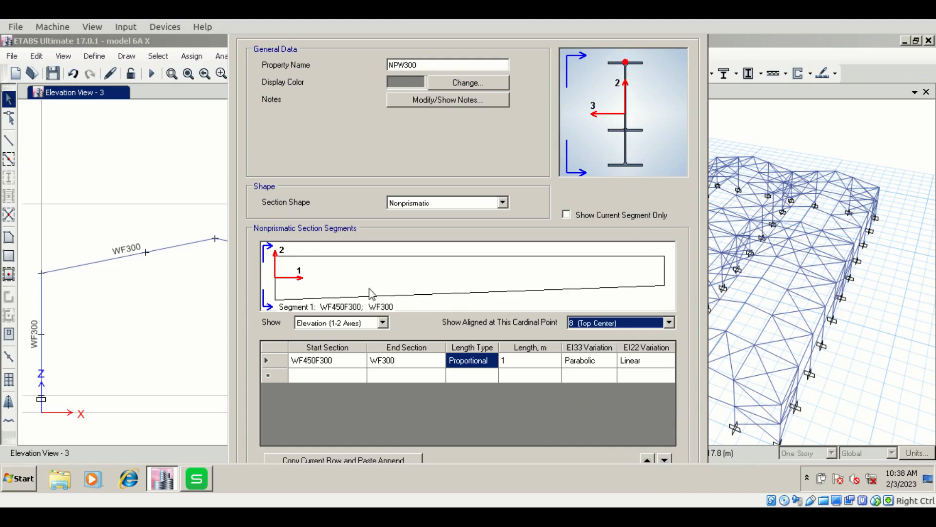
pyautogui.click(489, 367)
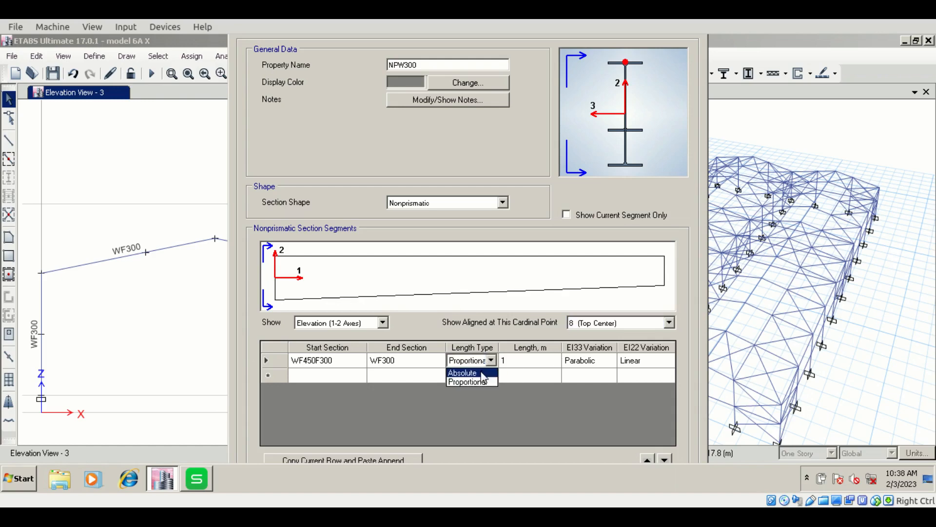
pyautogui.click(469, 372)
pyautogui.click(522, 365)
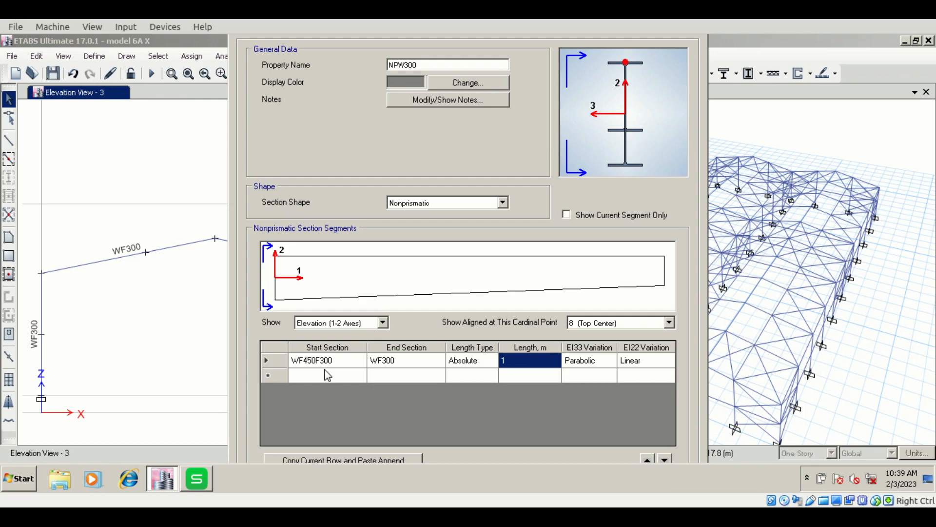
pyautogui.write('0.45')
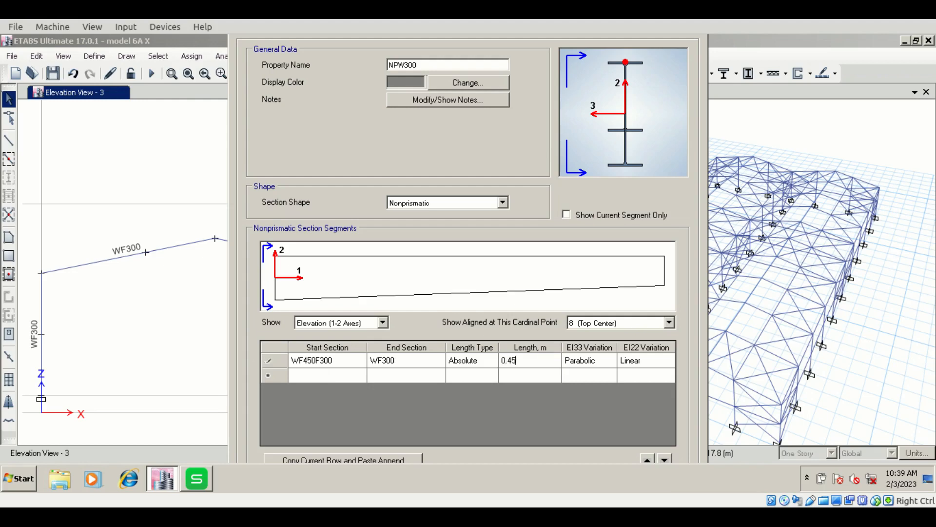
# - Add a second proportional segment of length 1 with WF300 at both ends, and save the NPW300 section
pyautogui.click(335, 376)
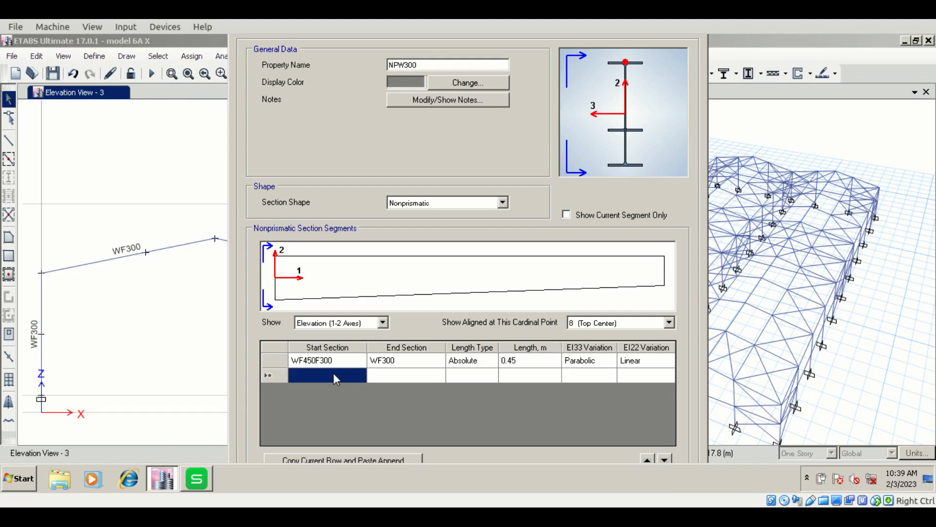
pyautogui.click(358, 378)
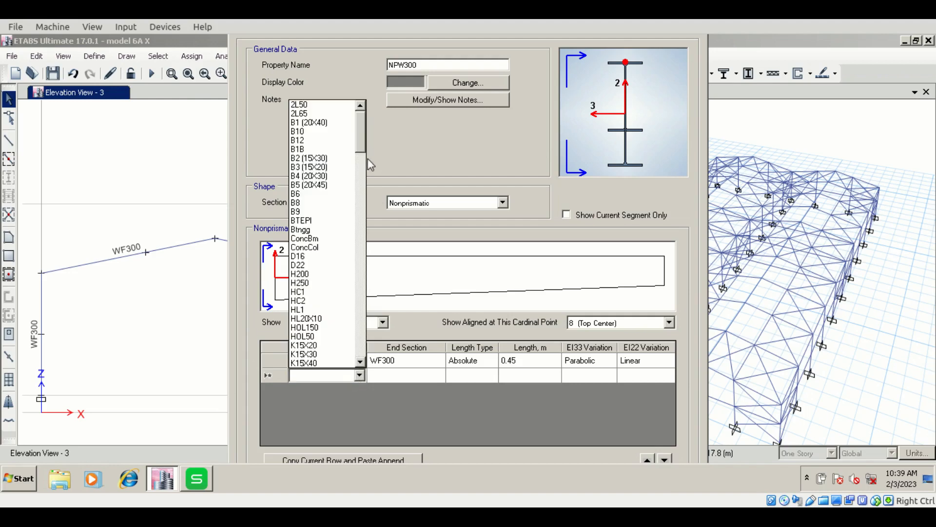
pyautogui.moveTo(362, 151); pyautogui.dragTo(361, 359)
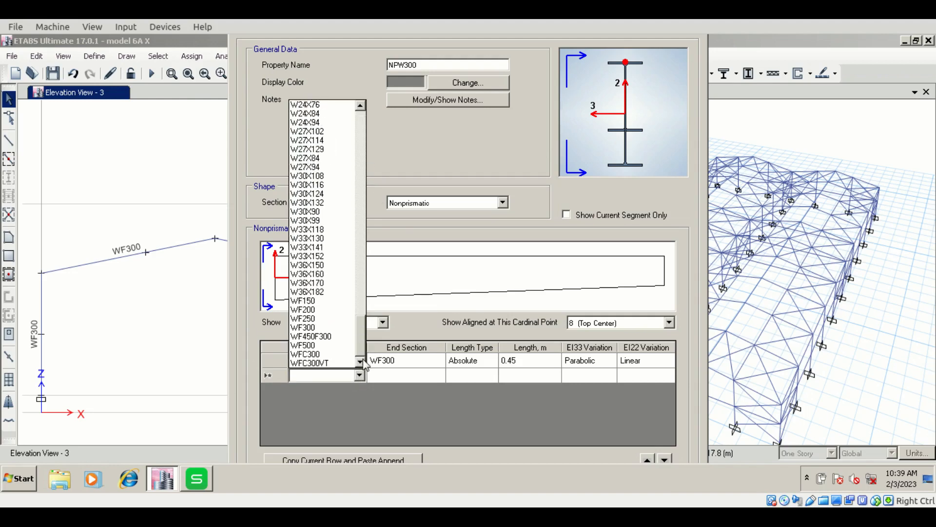
pyautogui.click(342, 329)
pyautogui.click(410, 379)
pyautogui.click(438, 381)
pyautogui.click(438, 378)
pyautogui.moveTo(441, 137); pyautogui.dragTo(460, 358)
pyautogui.click(407, 328)
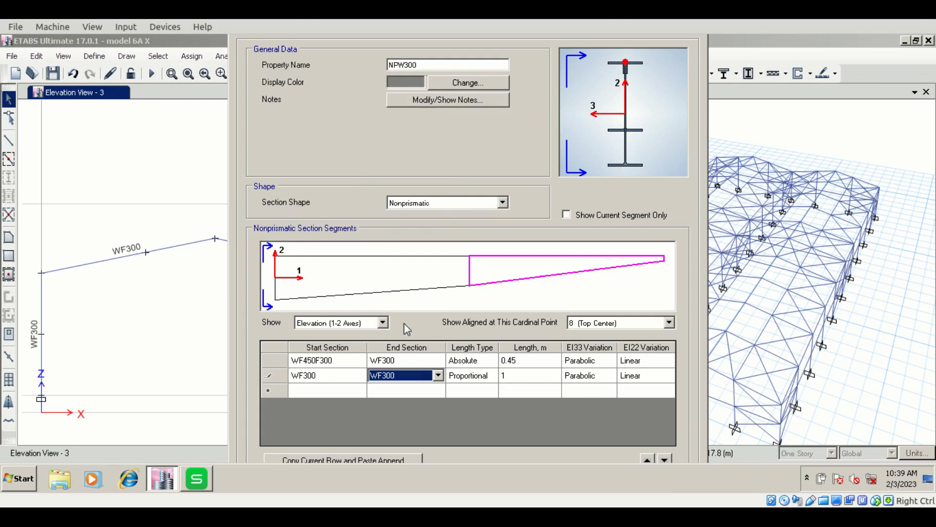
pyautogui.click(524, 377)
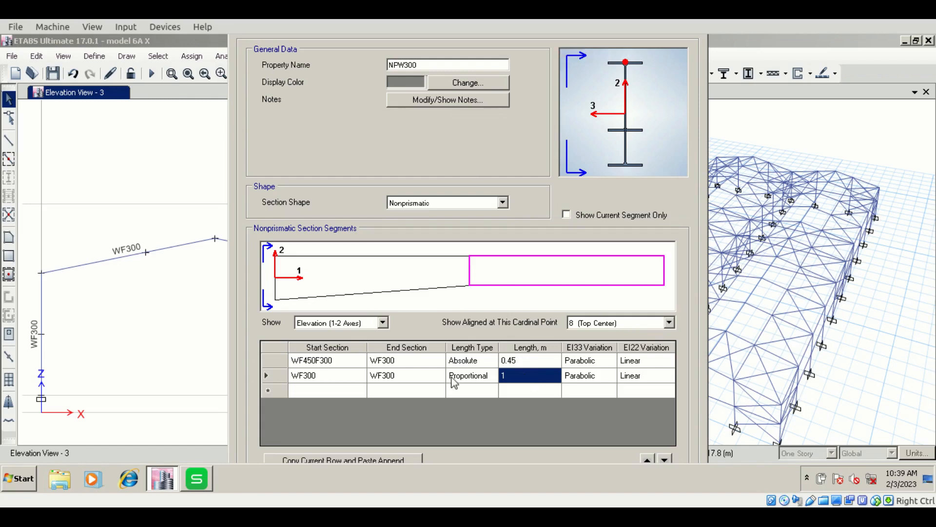
pyautogui.press('Return')
pyautogui.press('Return')
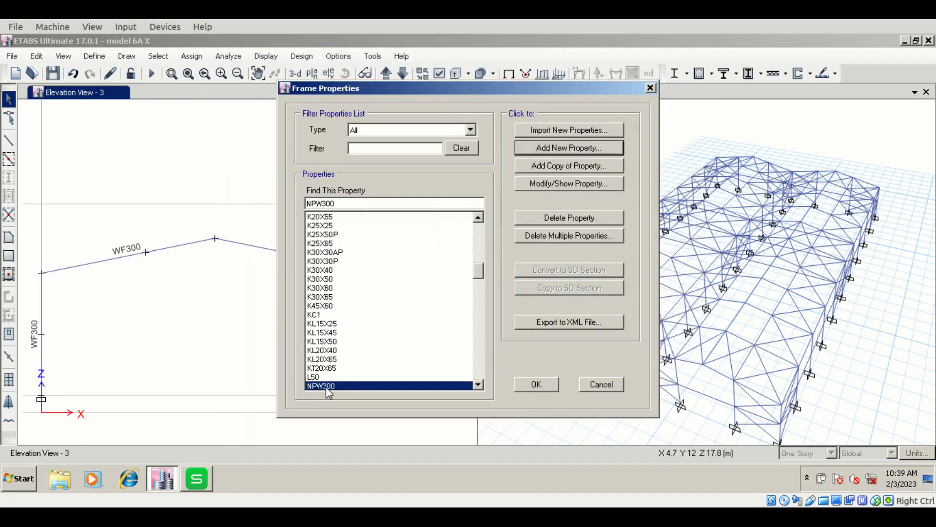
pyautogui.click(536, 385)
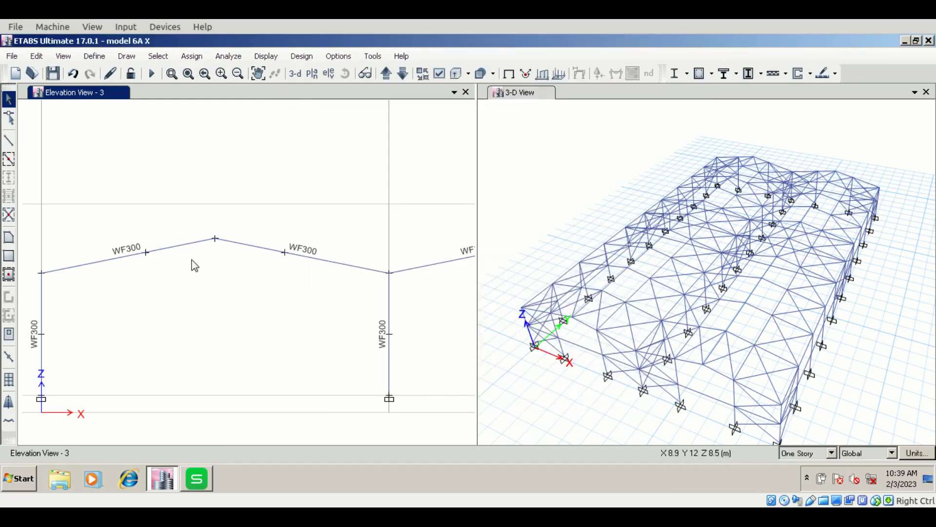
# - Select the four roof rafters between grids A and C in the elevation and assign them the NPW300 section
pyautogui.scroll(-2, 175, 289)
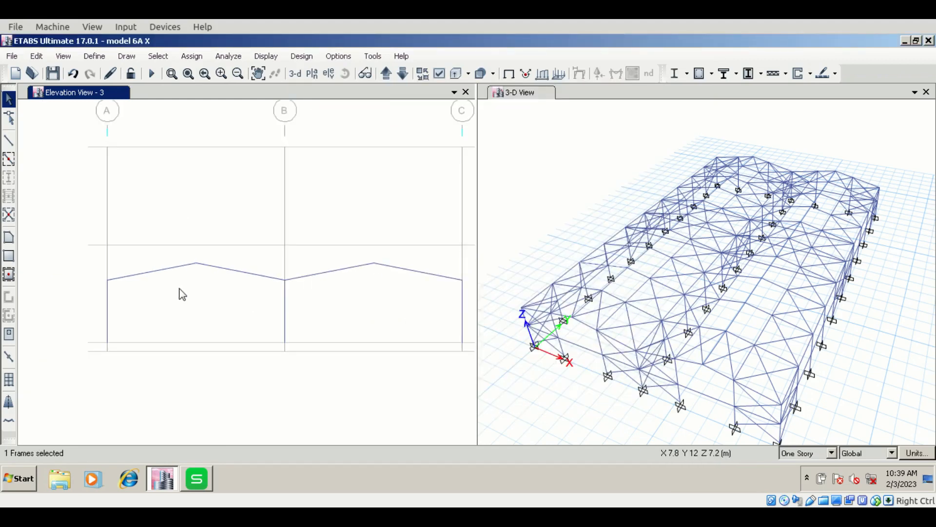
pyautogui.click(355, 265)
pyautogui.click(392, 268)
pyautogui.click(386, 259)
pyautogui.click(192, 57)
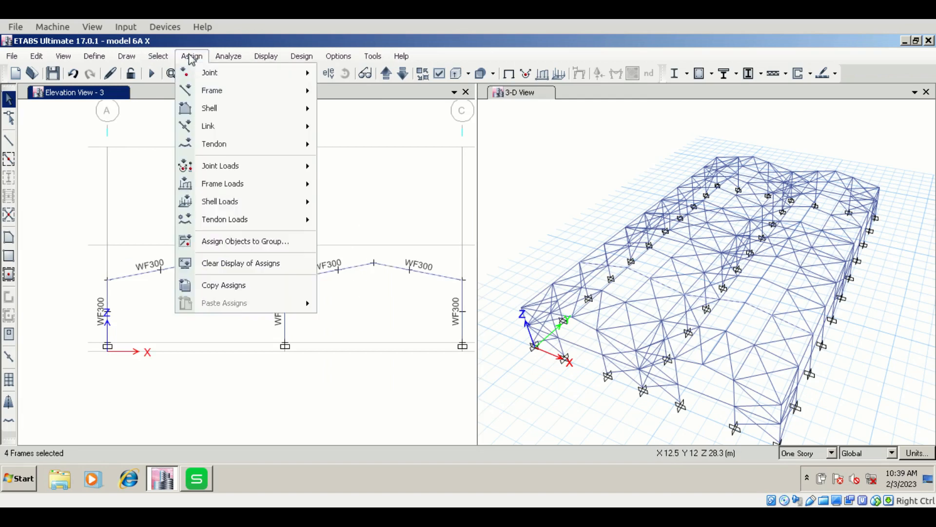
pyautogui.moveTo(314, 89)
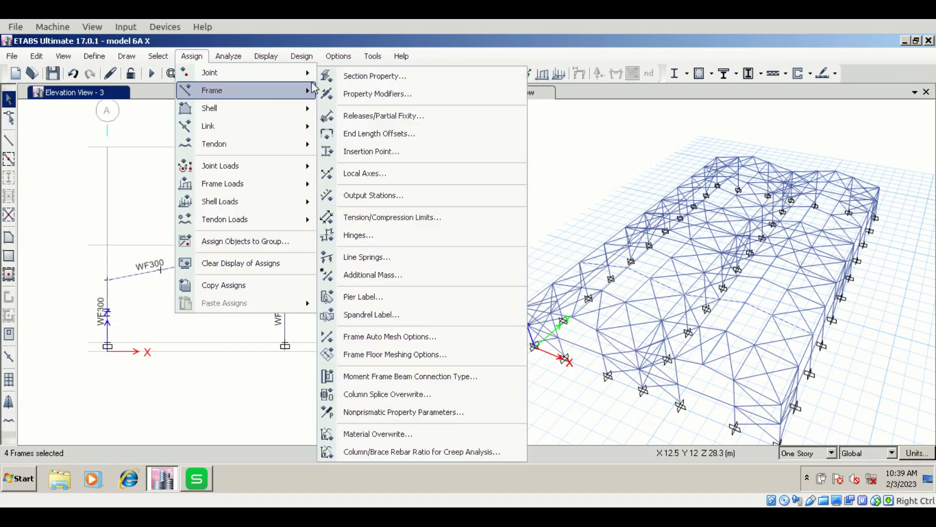
pyautogui.click(360, 76)
pyautogui.write('n')
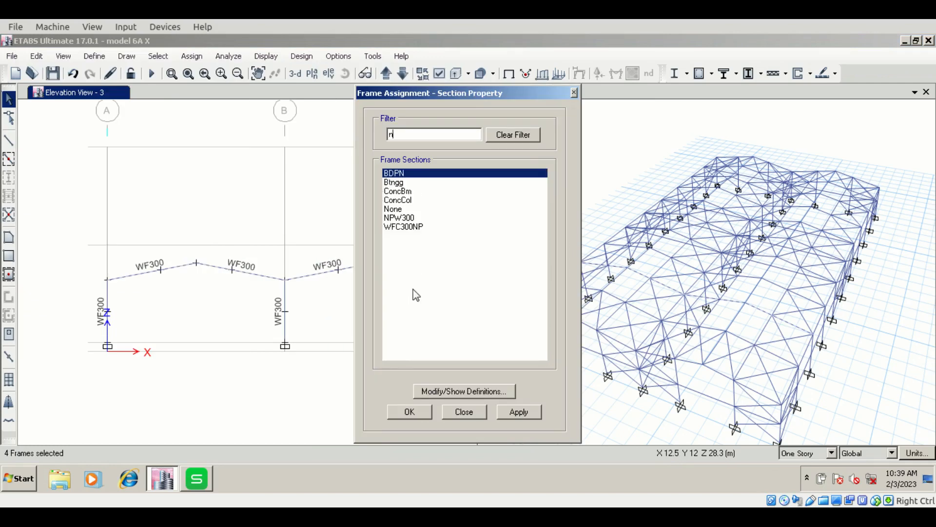
pyautogui.doubleClick(405, 217)
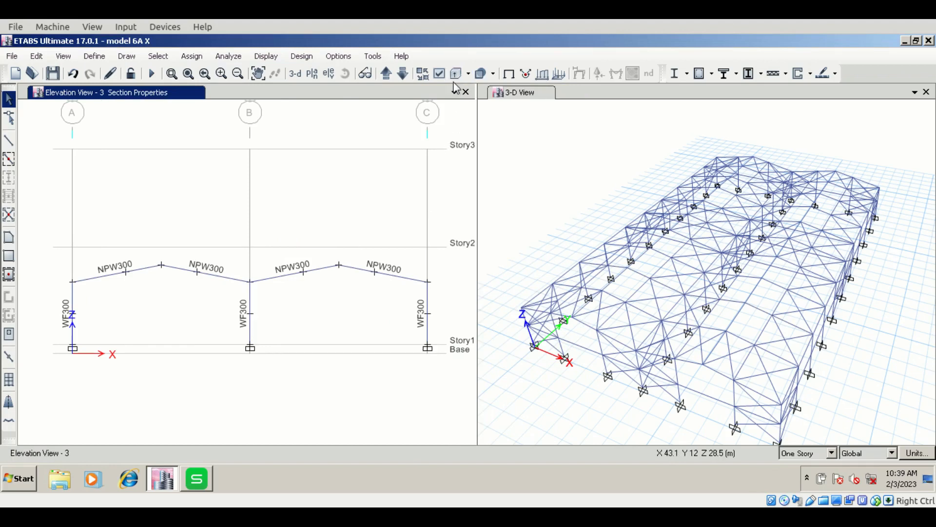
# - Clear the section assignment display, show the frames of Elevation View 3 extruded, and examine the rafter haunches at grid B's column
pyautogui.click(266, 56)
pyautogui.click(281, 73)
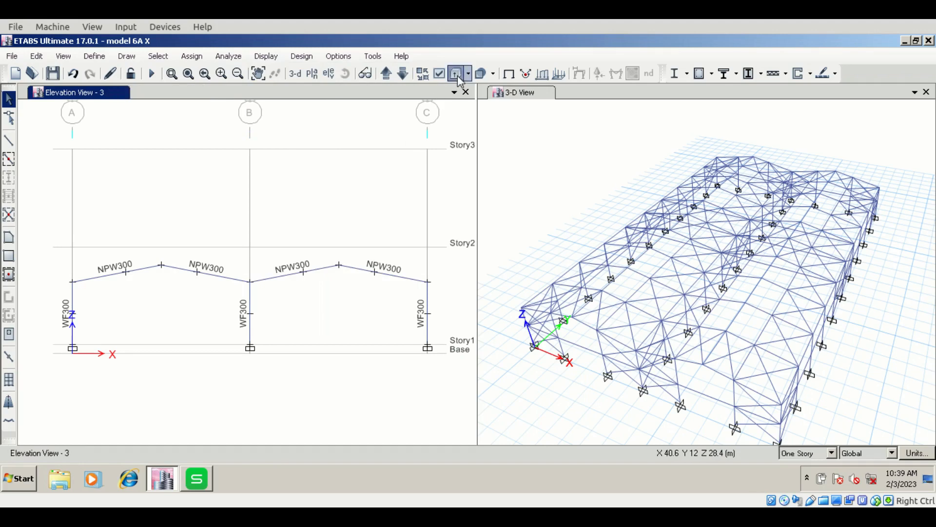
pyautogui.scroll(5, 240, 291)
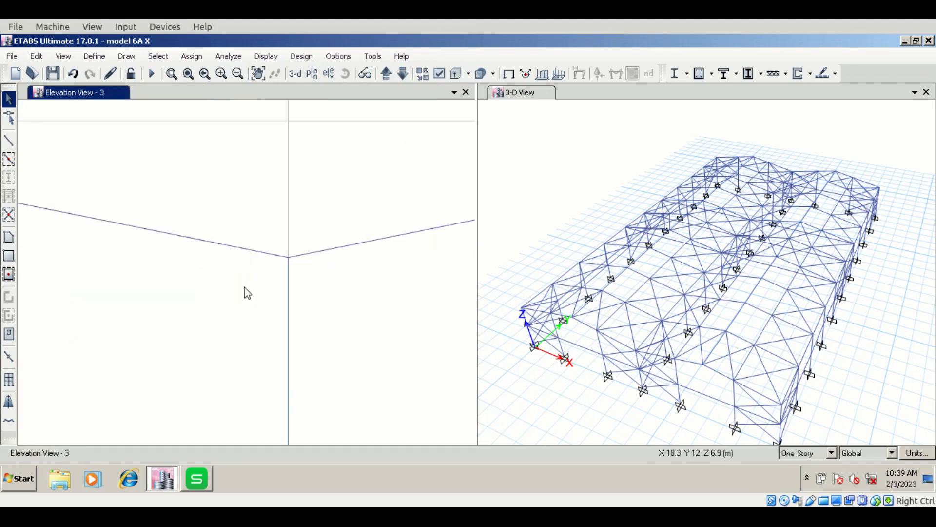
pyautogui.scroll(2, 300, 258)
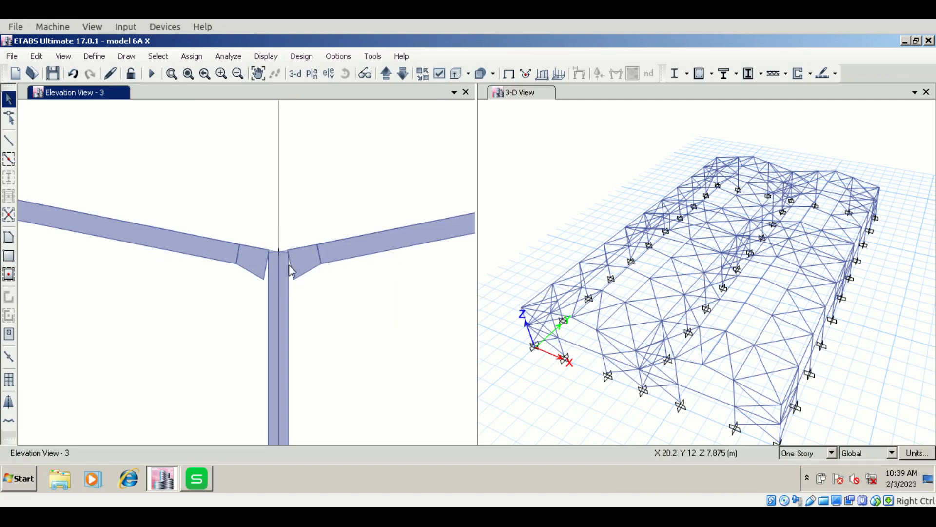
# - Examine the extruded rafter haunches at the outer columns on grids A and C in Elevation View 3
pyautogui.scroll(-5, 282, 261)
pyautogui.moveTo(108, 262); pyautogui.dragTo(388, 248, button='middle')
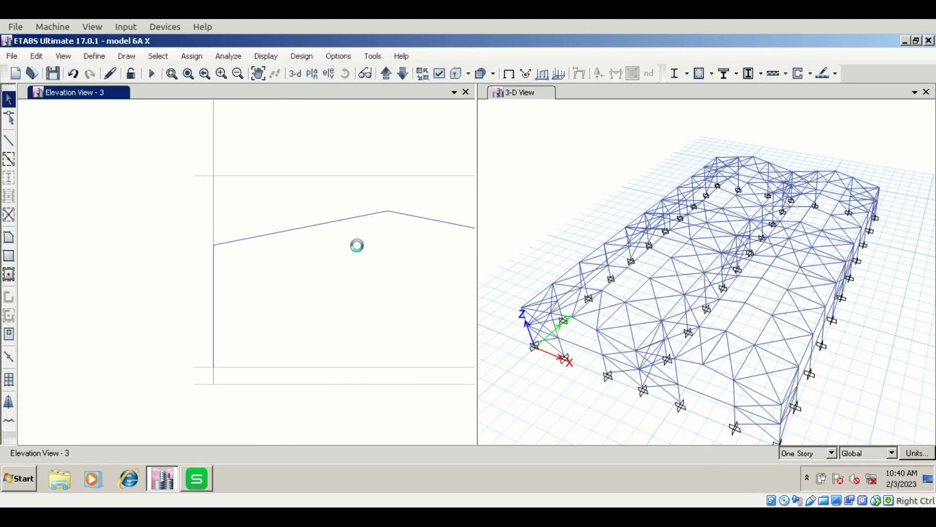
pyautogui.scroll(4, 220, 256)
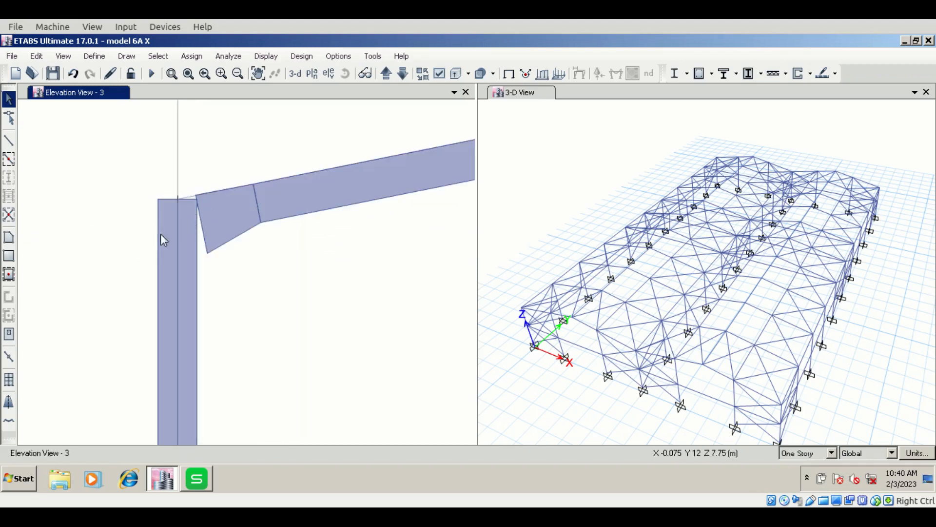
pyautogui.scroll(-3, 165, 251)
pyautogui.moveTo(381, 271); pyautogui.dragTo(146, 272, button='middle')
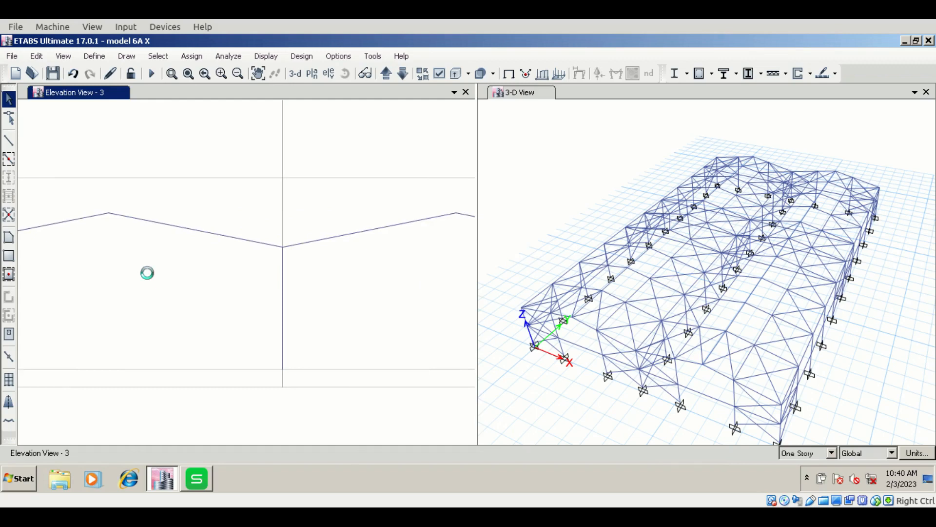
pyautogui.moveTo(300, 287); pyautogui.dragTo(427, 280, button='middle')
pyautogui.scroll(4, 463, 261)
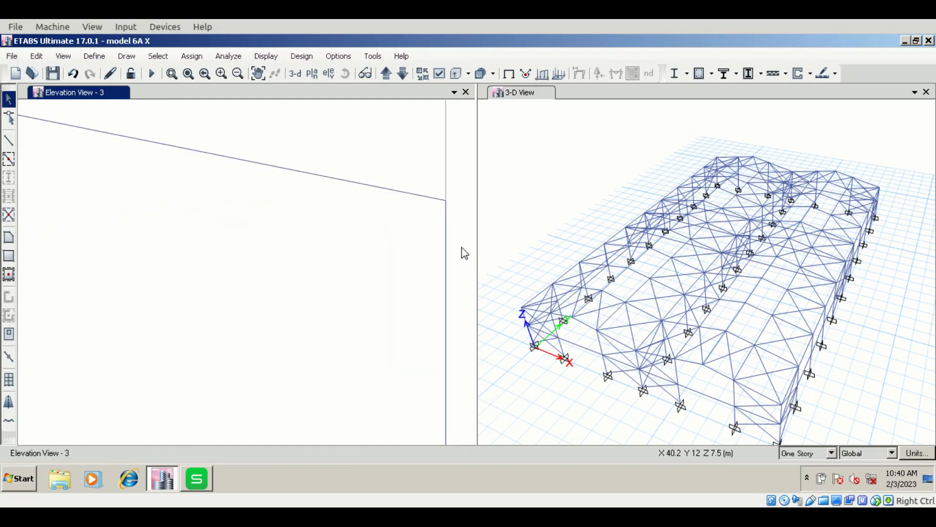
# - Check the overall rafter shape across the whole frame of Elevation View 3 and turn off the extruded display
pyautogui.scroll(-4, 432, 232)
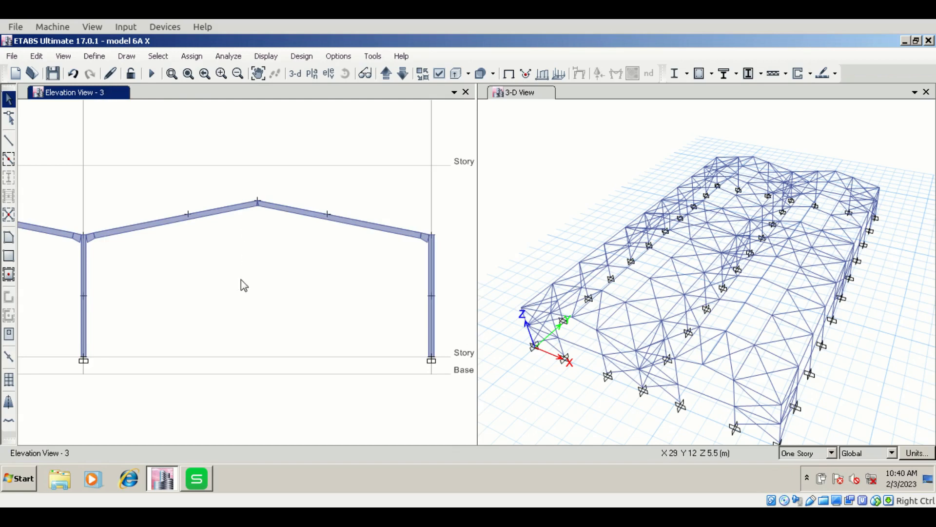
pyautogui.scroll(-2, 241, 279)
pyautogui.moveTo(215, 296); pyautogui.dragTo(289, 295, button='middle')
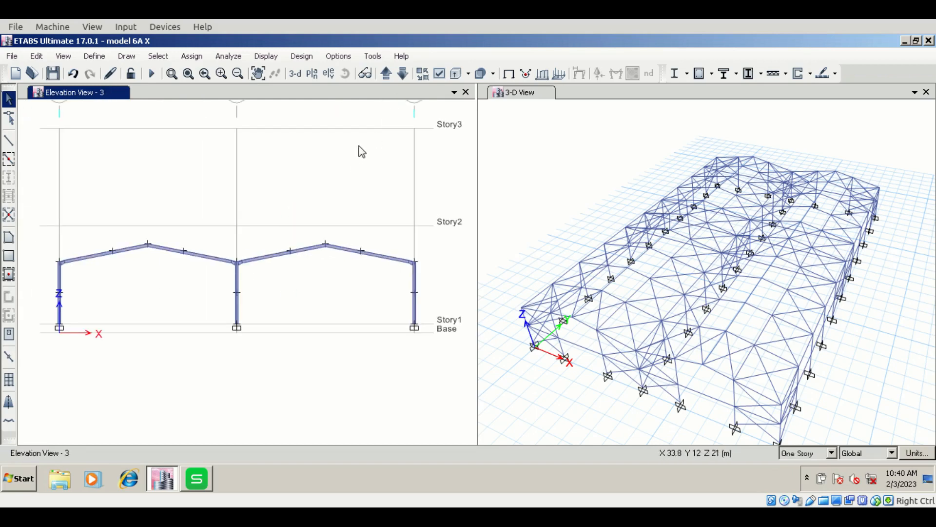
pyautogui.click(455, 74)
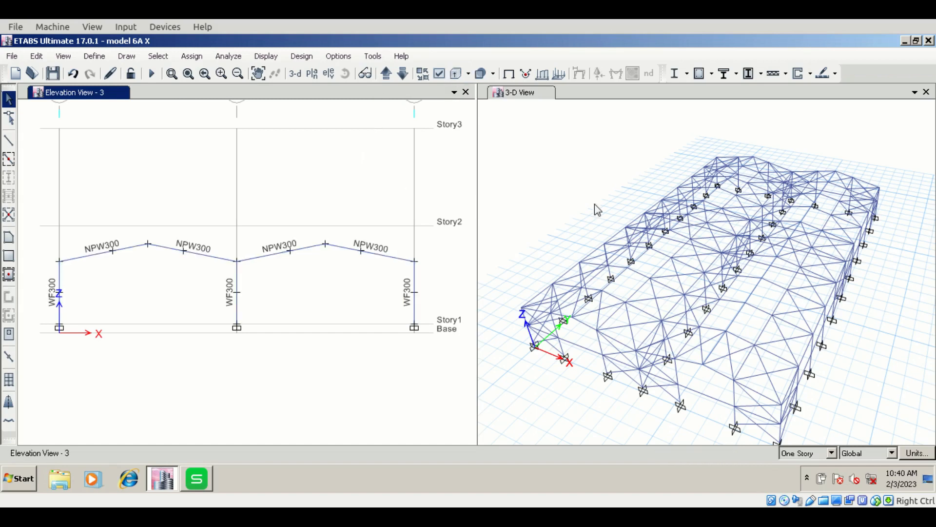
# - Save and analyse the model, and run the steel frame design check with the 3-D view active
pyautogui.click(595, 205)
pyautogui.hotkey('ctrl', 's')
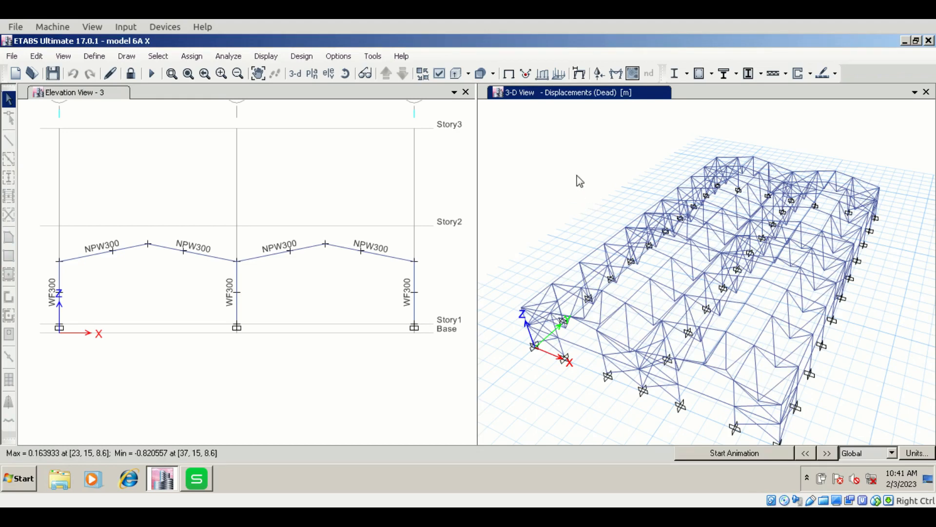
pyautogui.click(675, 74)
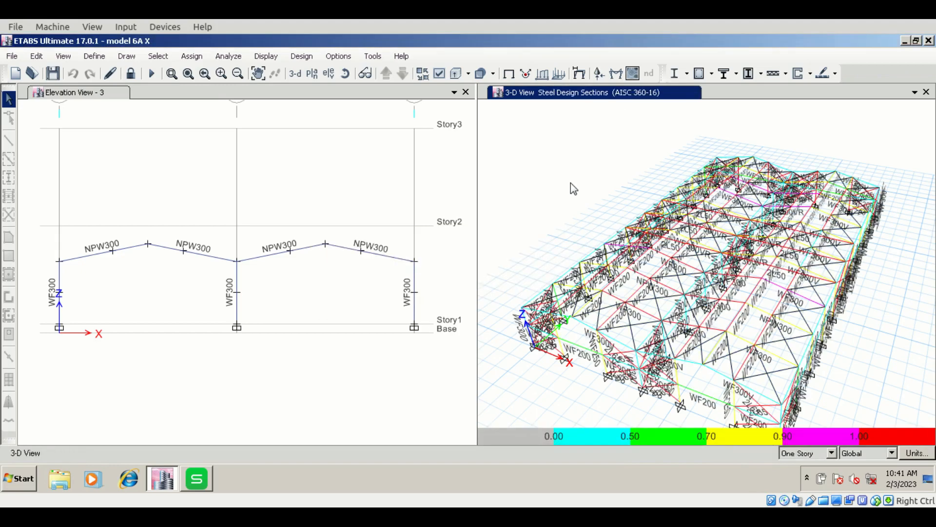
# - Display the steel design output as P-M Ratio Colors & Values in Elevation View 3
pyautogui.click(305, 163)
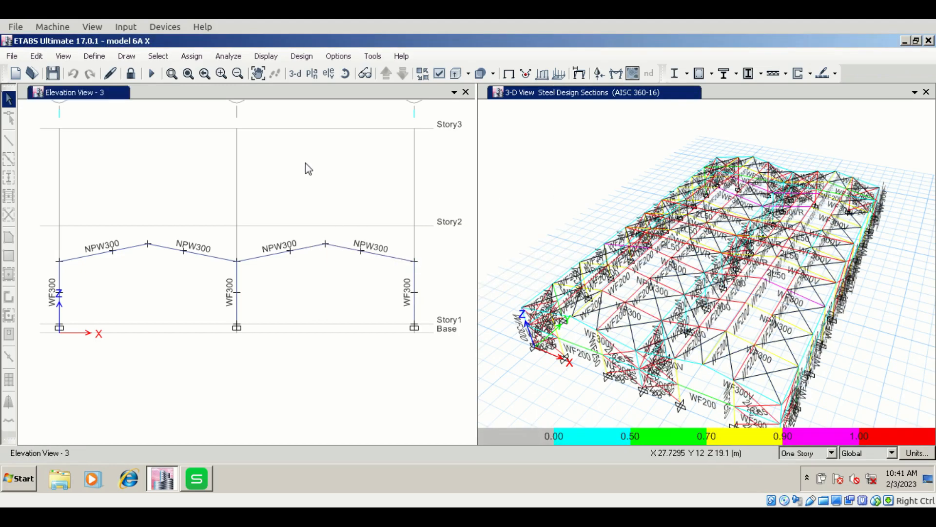
pyautogui.click(688, 73)
pyautogui.click(696, 228)
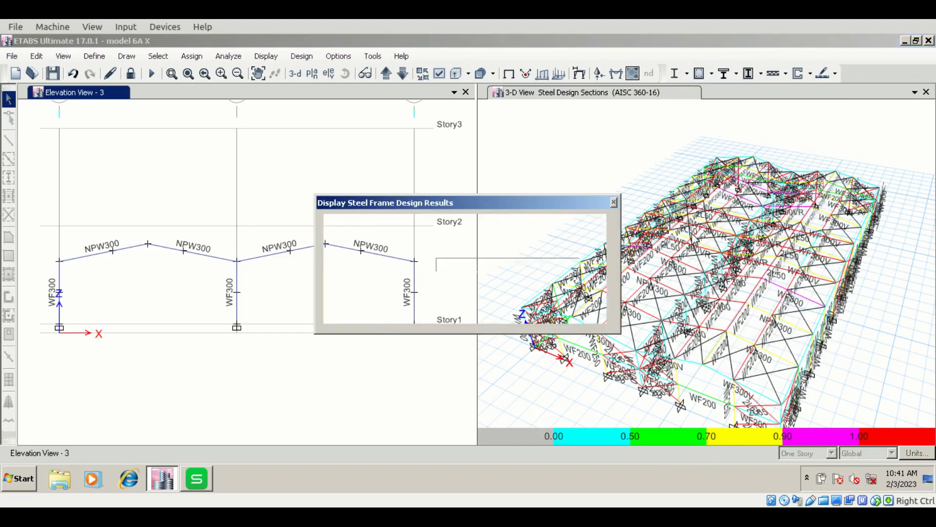
pyautogui.click(529, 304)
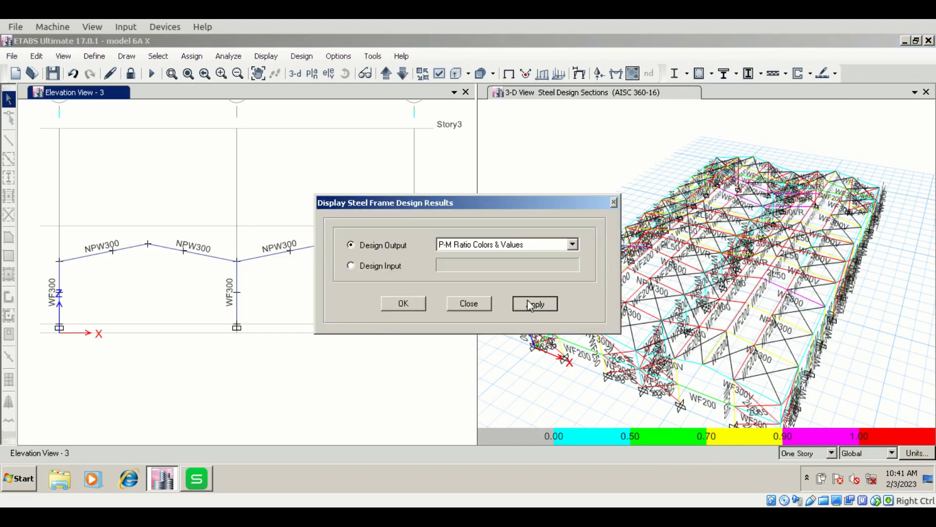
pyautogui.click(468, 303)
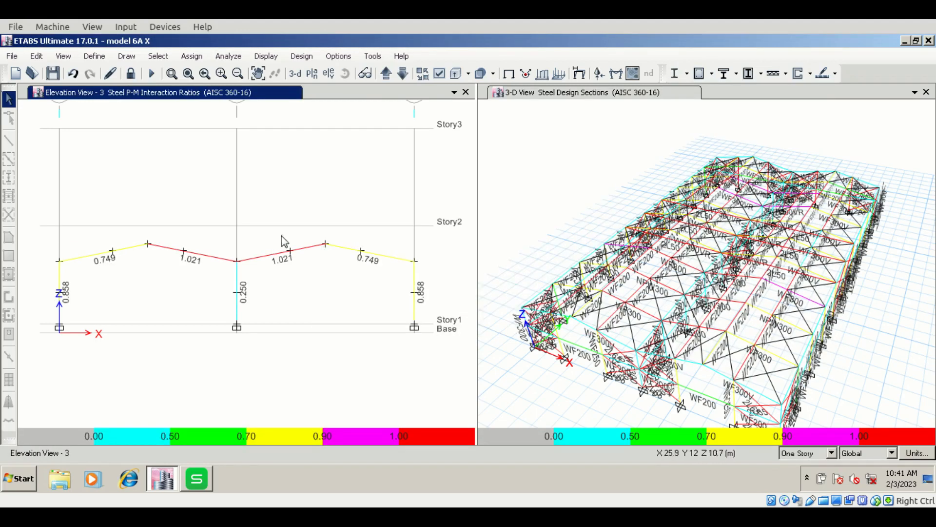
# - Compare the P-M interaction ratios in Elevation Views 1 to 4 and inspect the inner rafter's stress check details in Elevation View 2
pyautogui.click(402, 76)
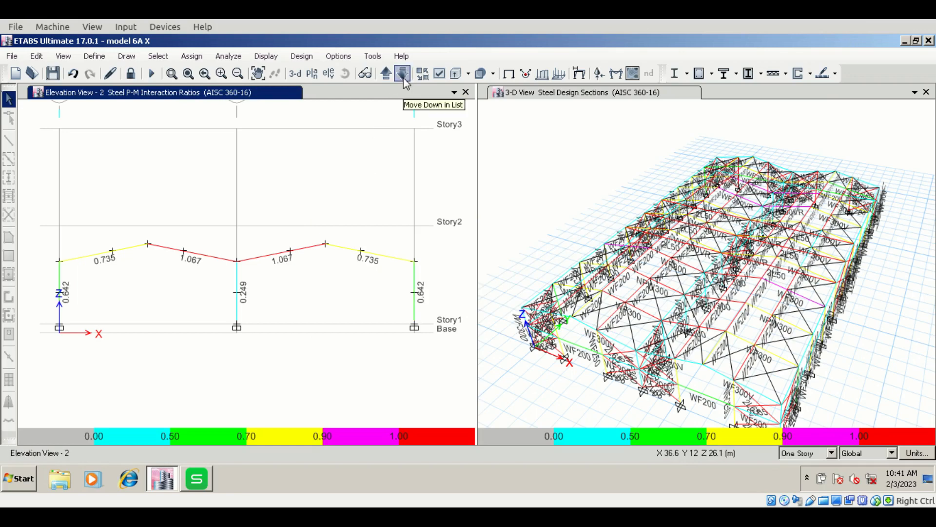
pyautogui.click(403, 77)
pyautogui.click(386, 73)
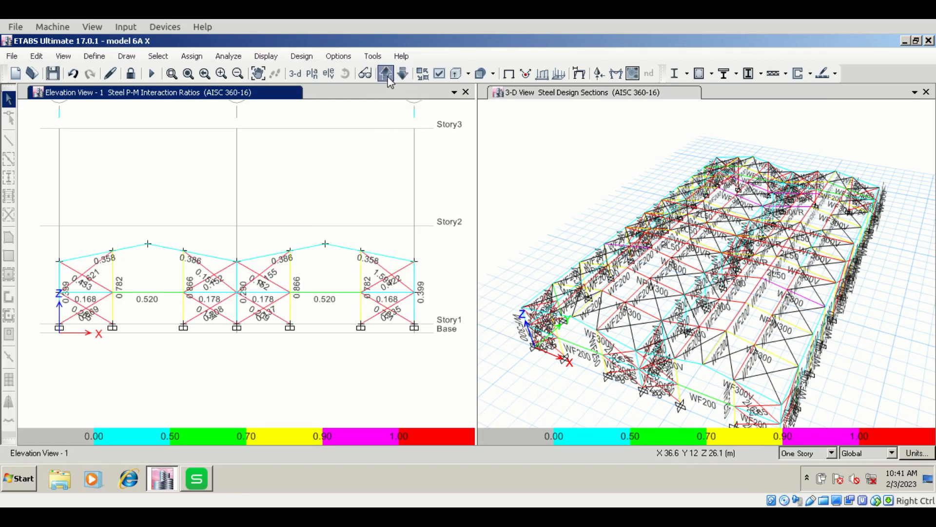
pyautogui.rightClick(307, 249)
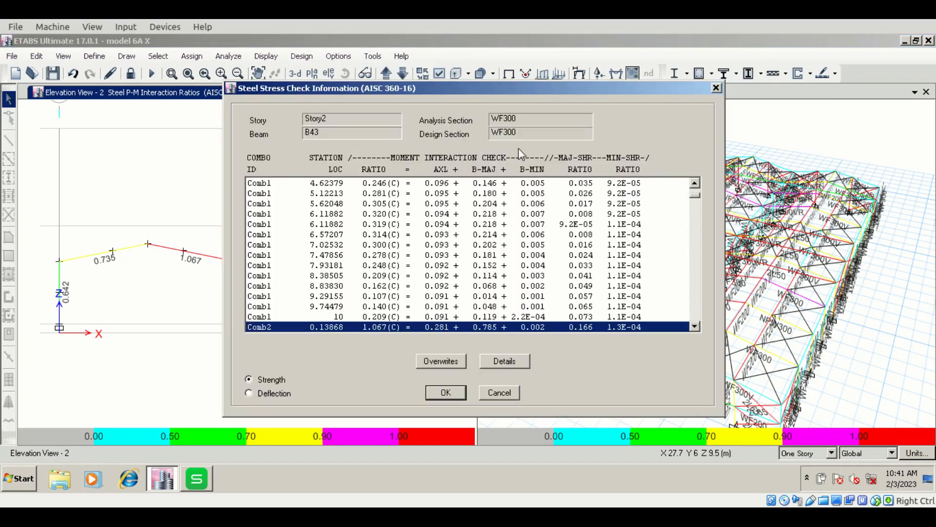
pyautogui.click(499, 391)
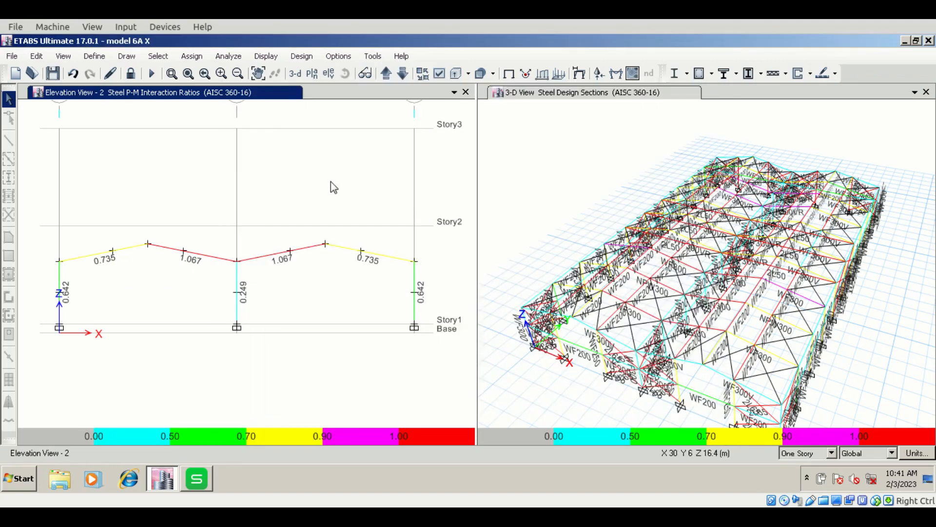
pyautogui.click(386, 75)
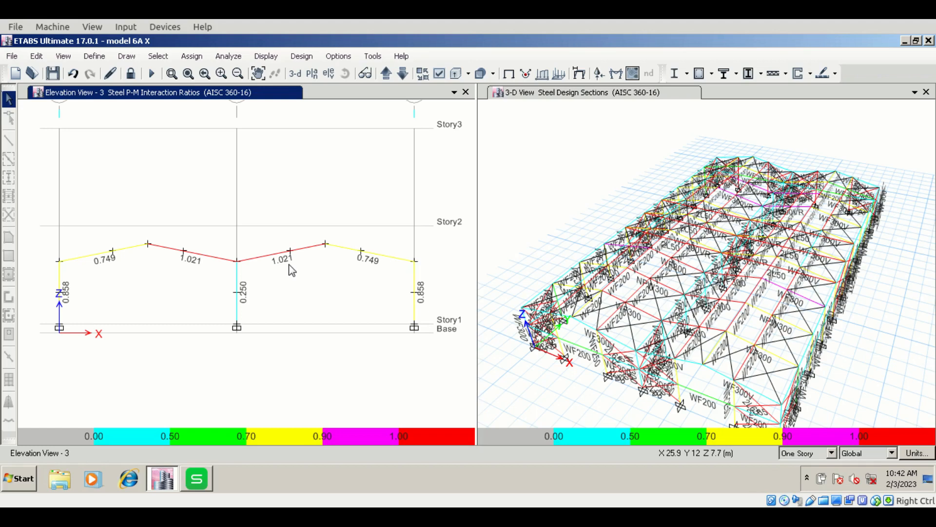
pyautogui.click(386, 73)
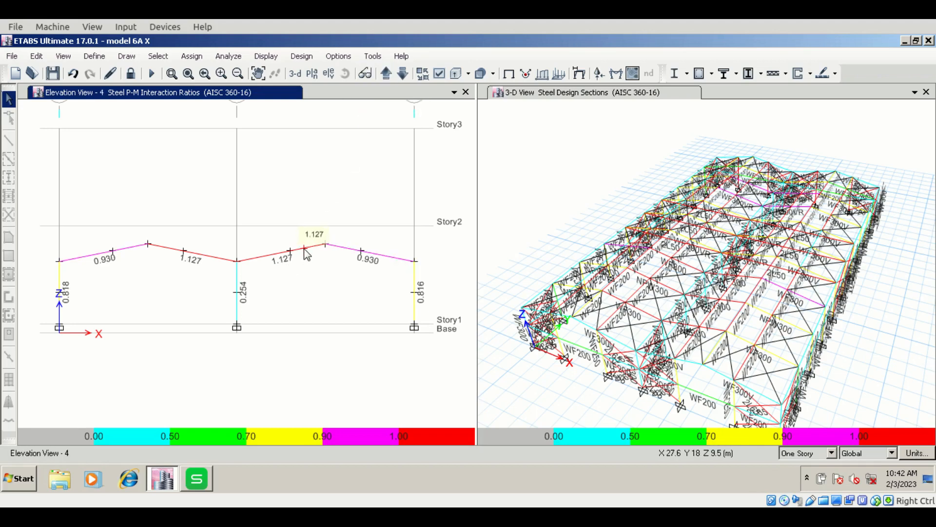
# - Unlock the model, accepting the deletion of analysis results, and select the four WF300 rafters in Elevation View 4
pyautogui.click(129, 80)
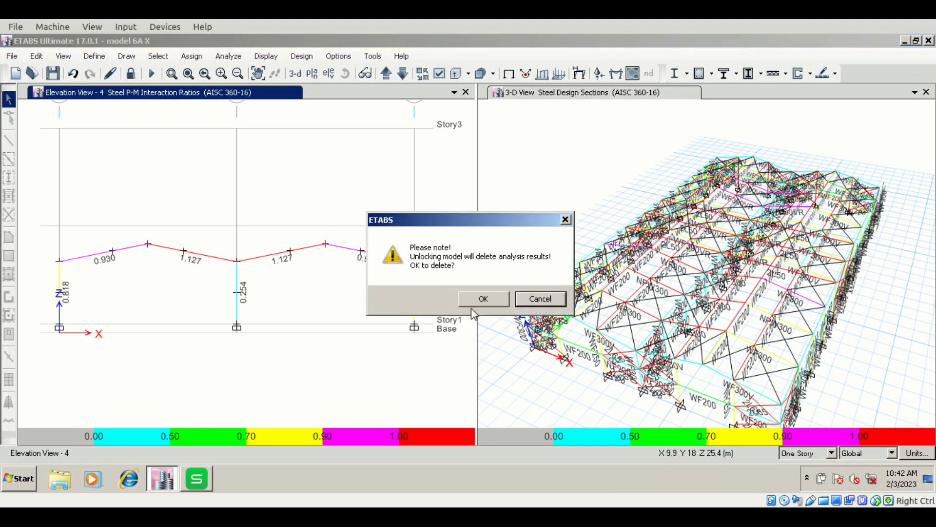
pyautogui.click(482, 298)
pyautogui.click(310, 246)
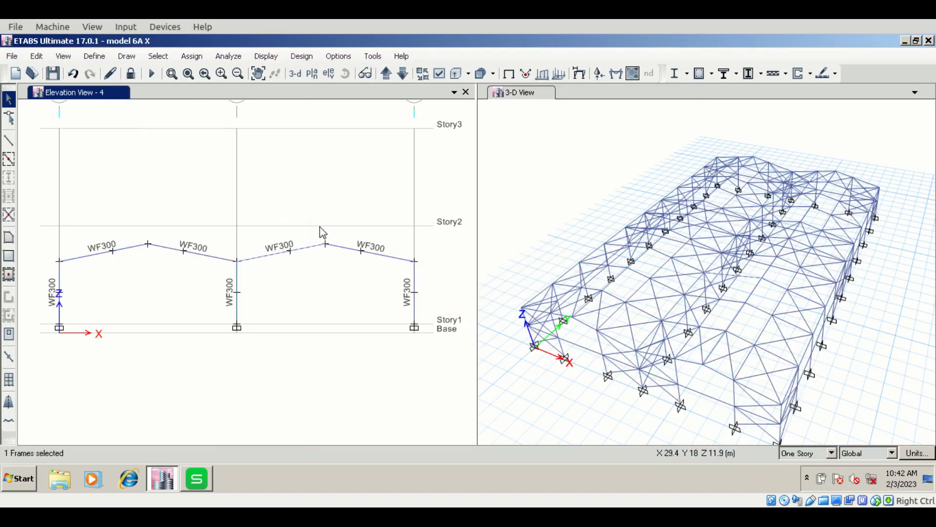
pyautogui.moveTo(346, 236); pyautogui.dragTo(344, 279)
pyautogui.moveTo(212, 235); pyautogui.dragTo(197, 282)
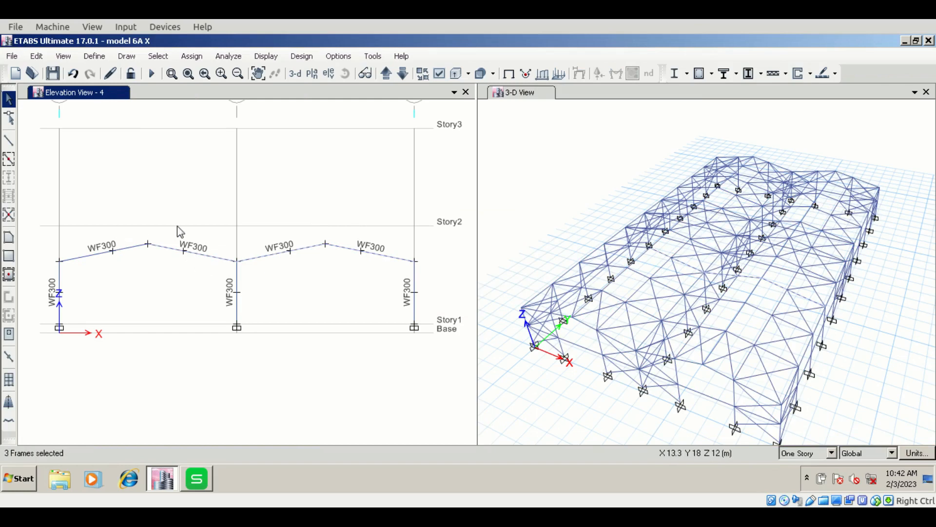
# - Add the four WF300 rafters of Elevation View 2 to the selection
pyautogui.click(402, 73)
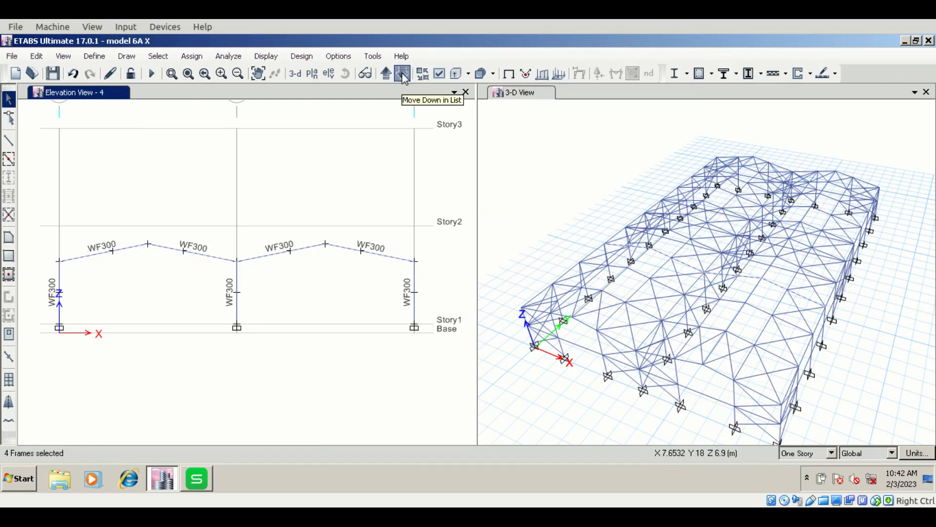
pyautogui.click(402, 72)
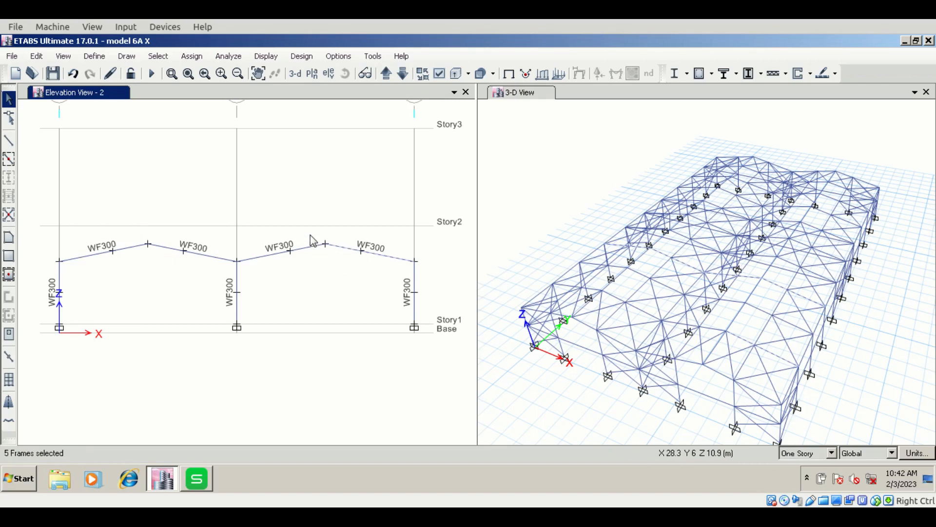
pyautogui.moveTo(224, 237); pyautogui.dragTo(206, 272)
pyautogui.moveTo(136, 226); pyautogui.dragTo(126, 255)
pyautogui.click(386, 73)
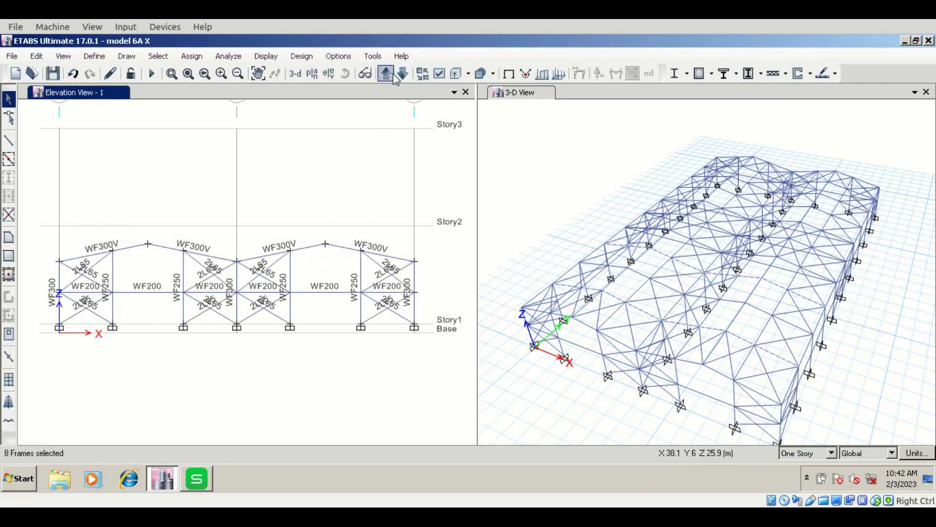
# - Assign the NPW300 frame section to the selected rafters, filtering the section list by "np"
pyautogui.click(192, 55)
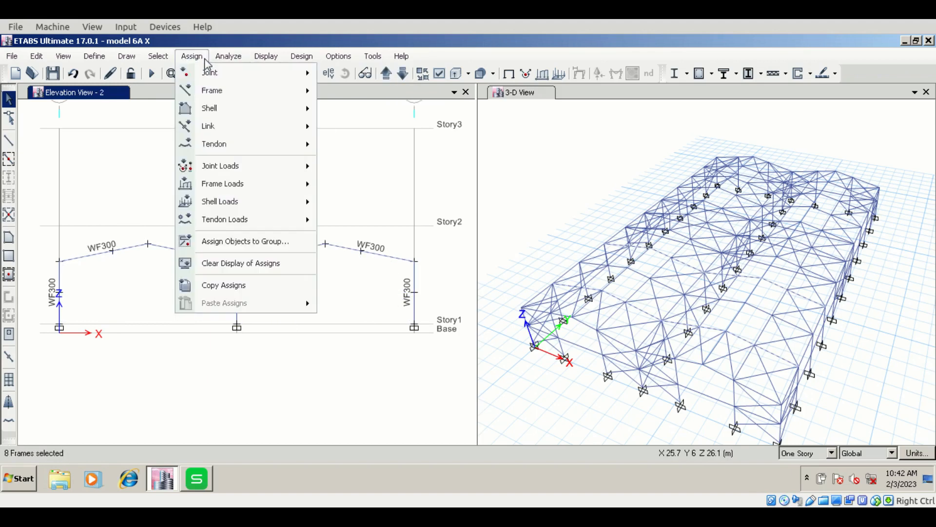
pyautogui.moveTo(217, 97)
pyautogui.click(373, 76)
pyautogui.write('n')
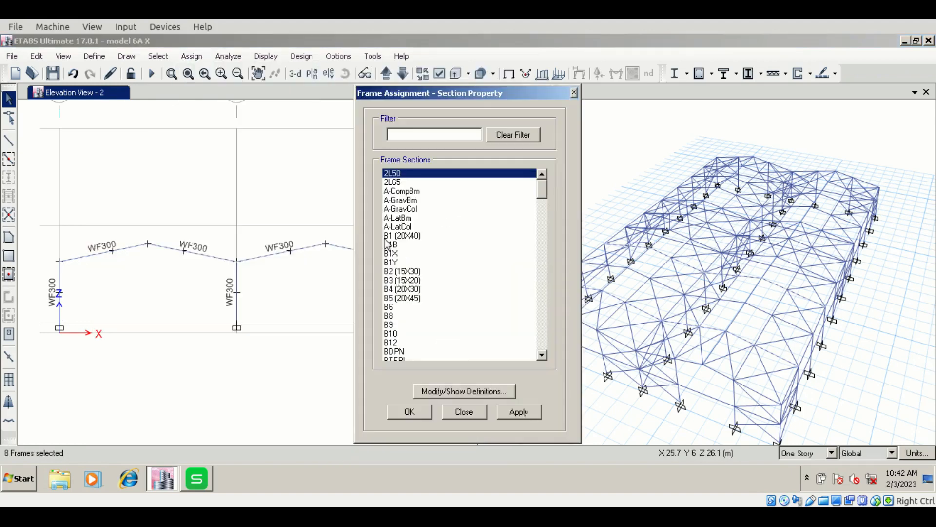
pyautogui.write('p')
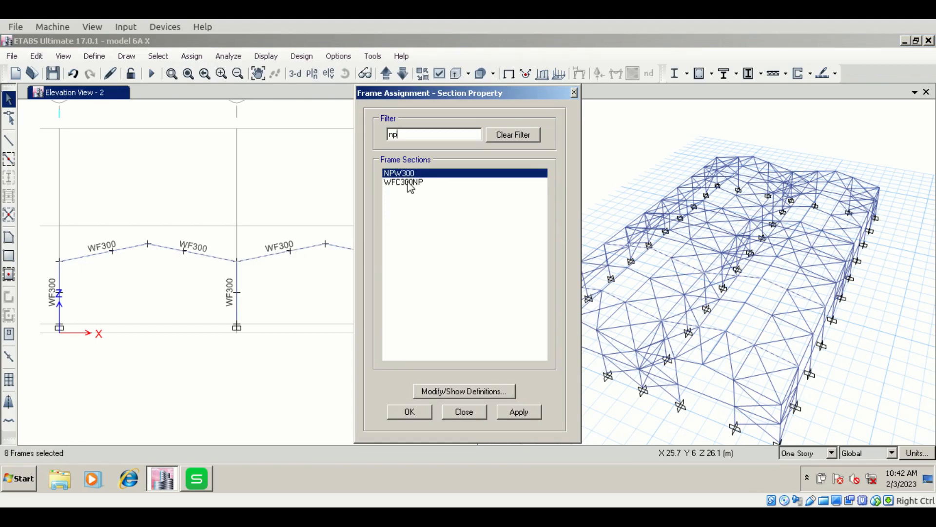
pyautogui.press('Return')
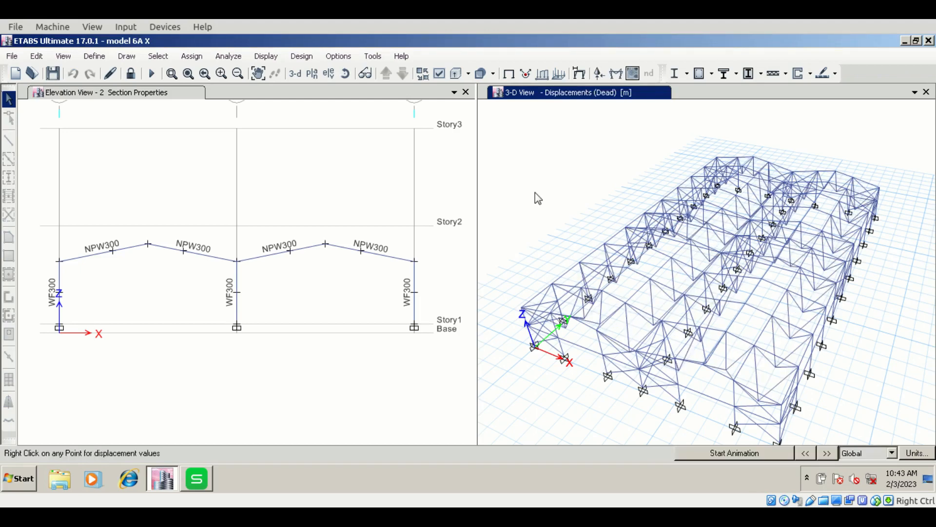
# - Run the steel frame design check on the reanalysed model from the 3-D view and make Elevation View 2 active
pyautogui.click(344, 155)
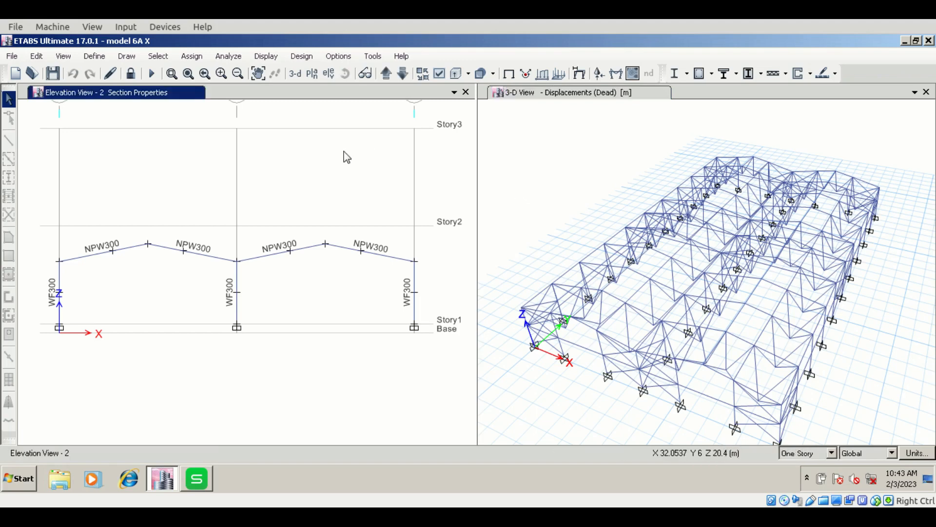
pyautogui.click(662, 142)
pyautogui.click(675, 73)
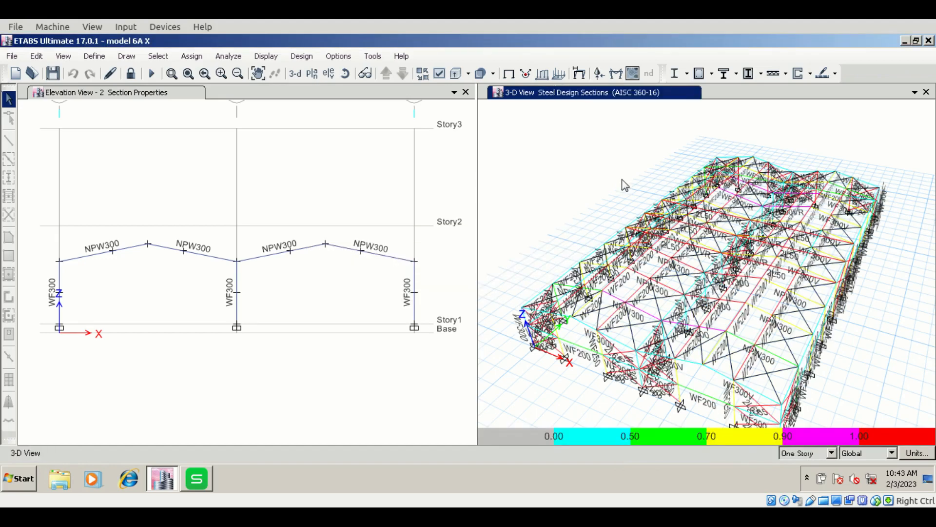
pyautogui.click(397, 105)
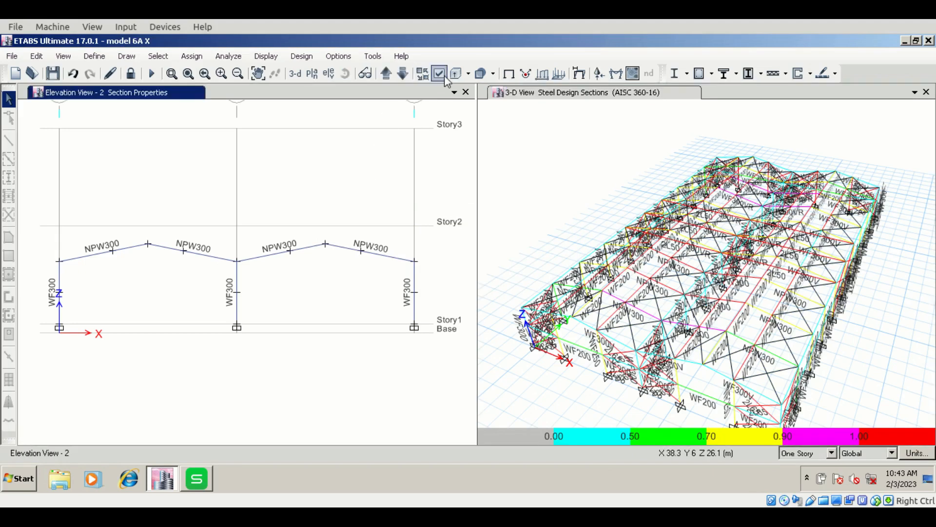
# - Display the steel design output as P-M ratio colors and values in Elevation View 2
pyautogui.click(678, 73)
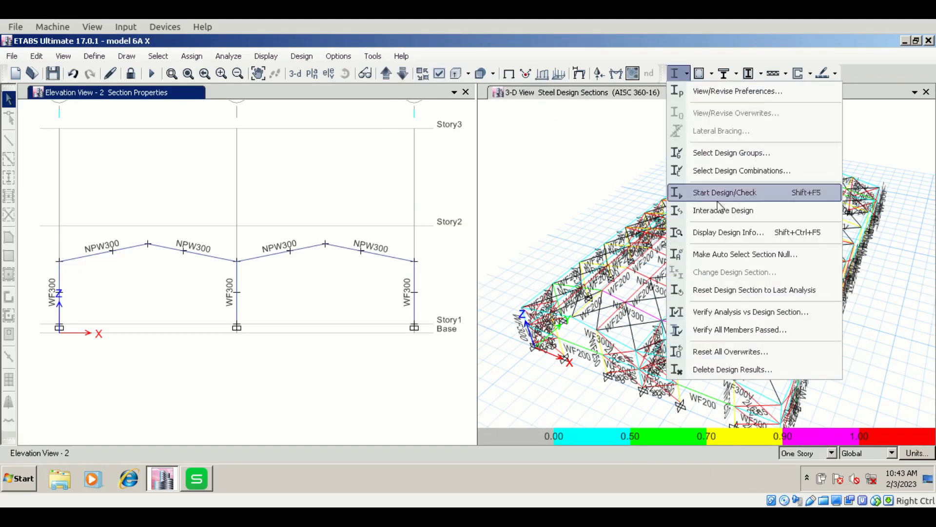
pyautogui.click(722, 232)
pyautogui.click(517, 303)
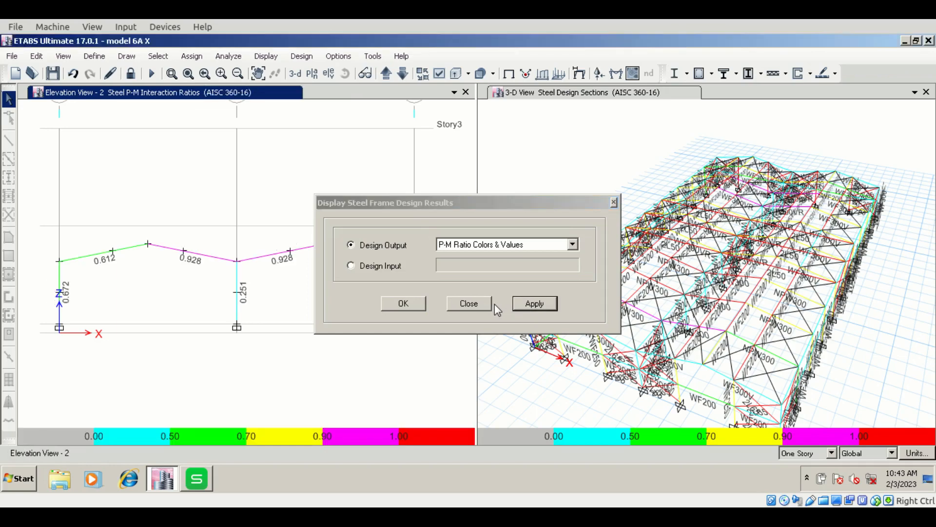
pyautogui.click(483, 304)
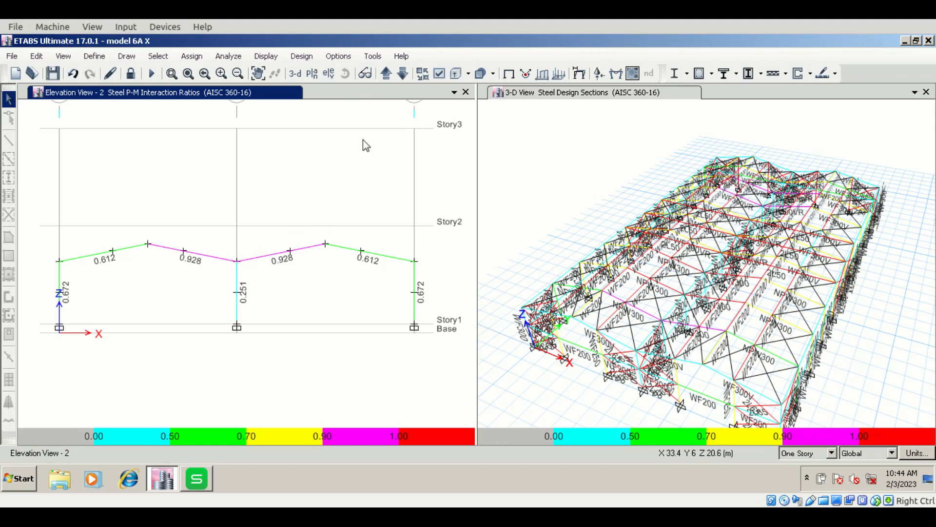
# - Examine the rafter and column P-M interaction ratios in the neighbouring elevation views, ending on Elevation View 3
pyautogui.click(402, 74)
pyautogui.click(386, 74)
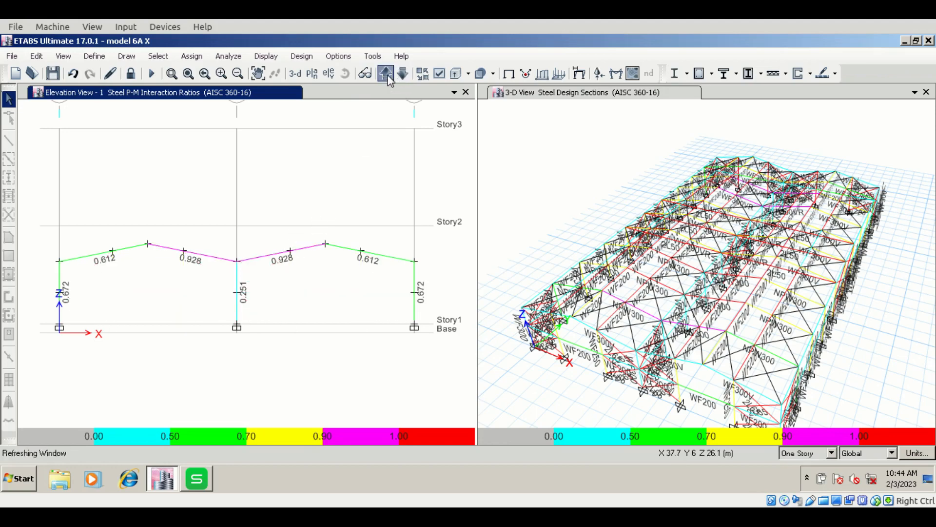
pyautogui.click(386, 74)
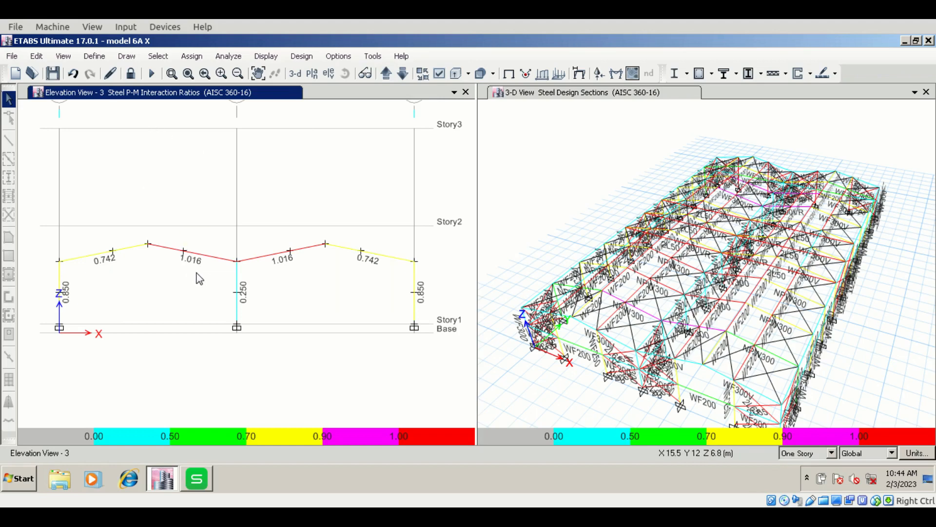
pyautogui.click(387, 74)
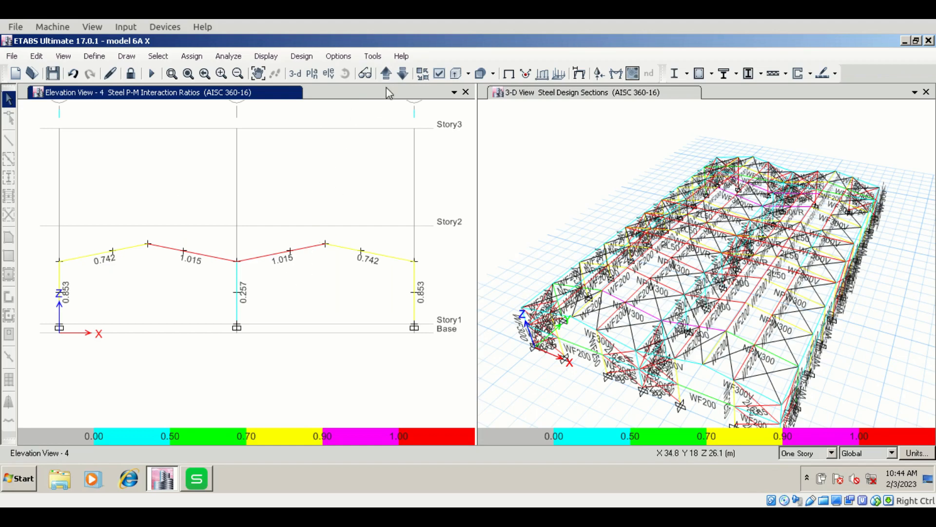
pyautogui.click(386, 73)
pyautogui.click(407, 79)
pyautogui.click(403, 73)
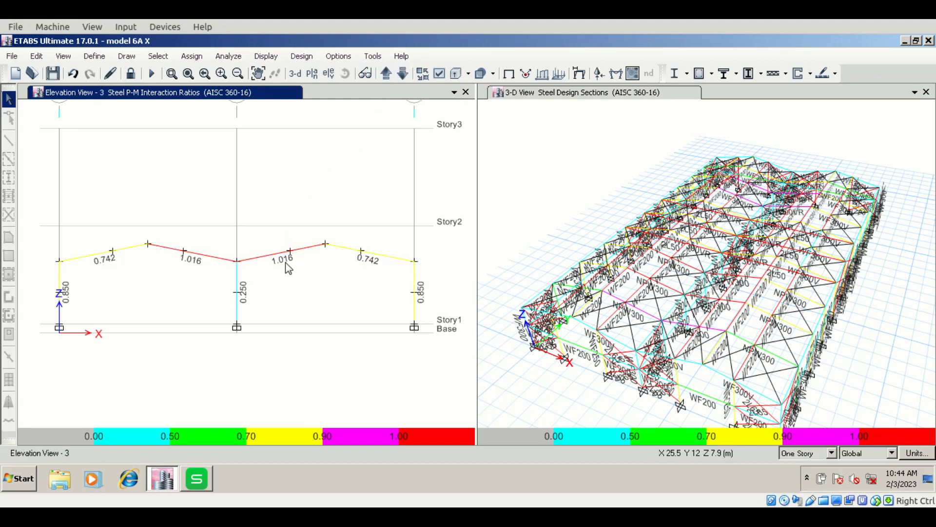
# - Unlock the model, accepting the deletion of analysis results, and open the NPW300 frame section definition for modification
pyautogui.click(130, 73)
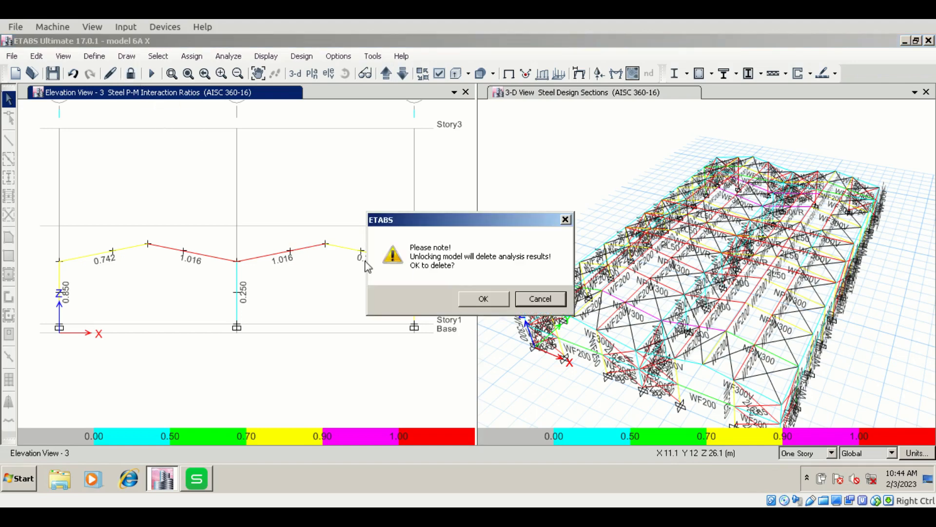
pyautogui.click(480, 300)
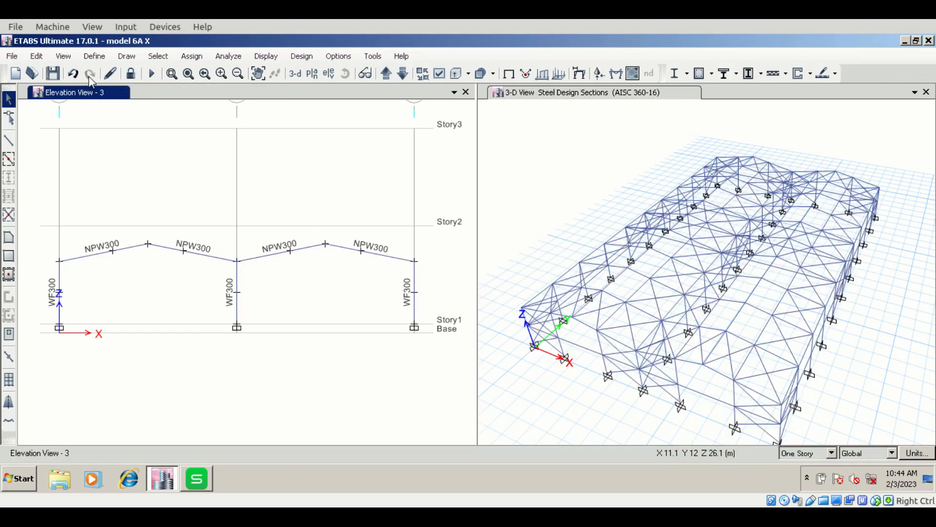
pyautogui.click(95, 56)
pyautogui.moveTo(171, 82)
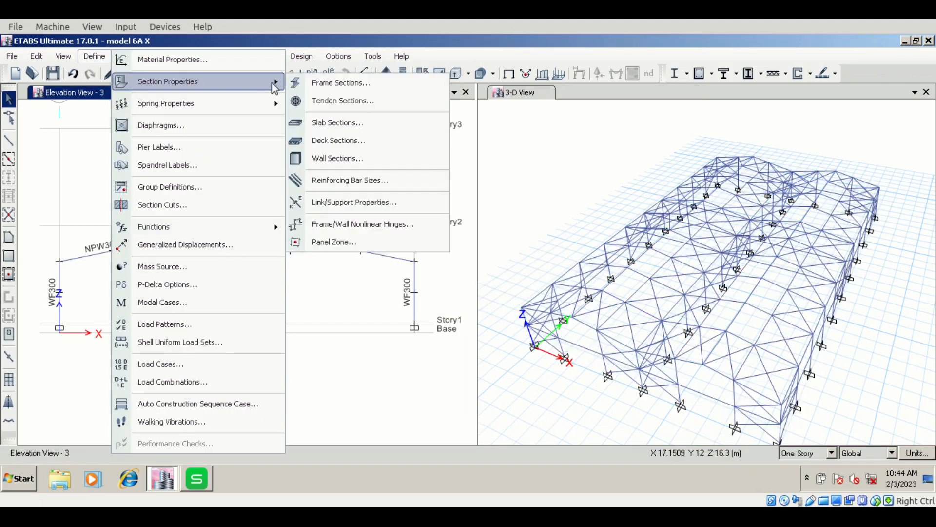
pyautogui.click(320, 84)
pyautogui.write('np')
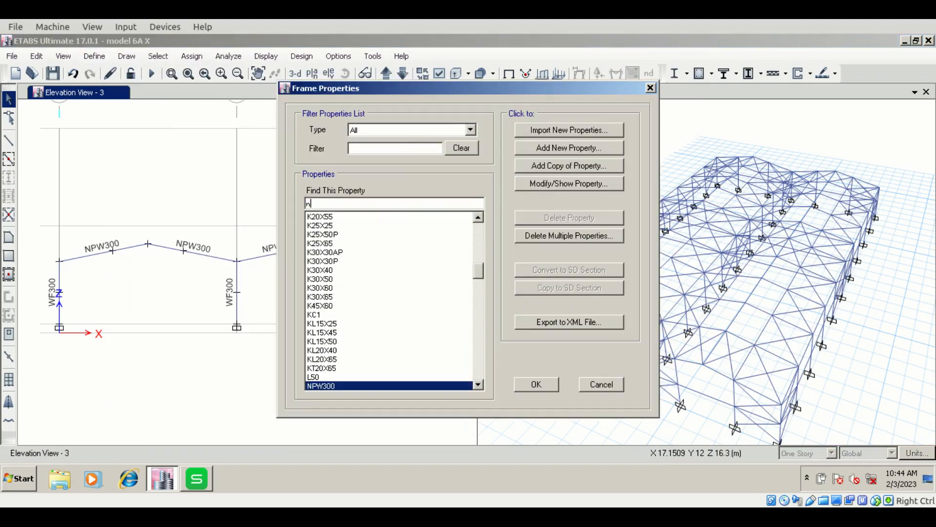
pyautogui.click(614, 184)
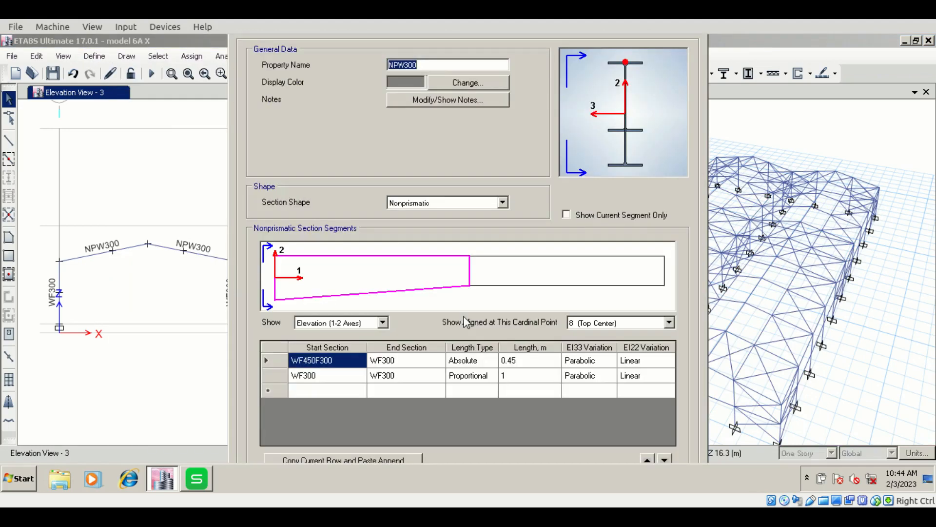
# - Set the absolute length of the WF450F300-to-WF300 segment to 0.6 m and accept the section changes
pyautogui.click(525, 361)
pyautogui.write('0.')
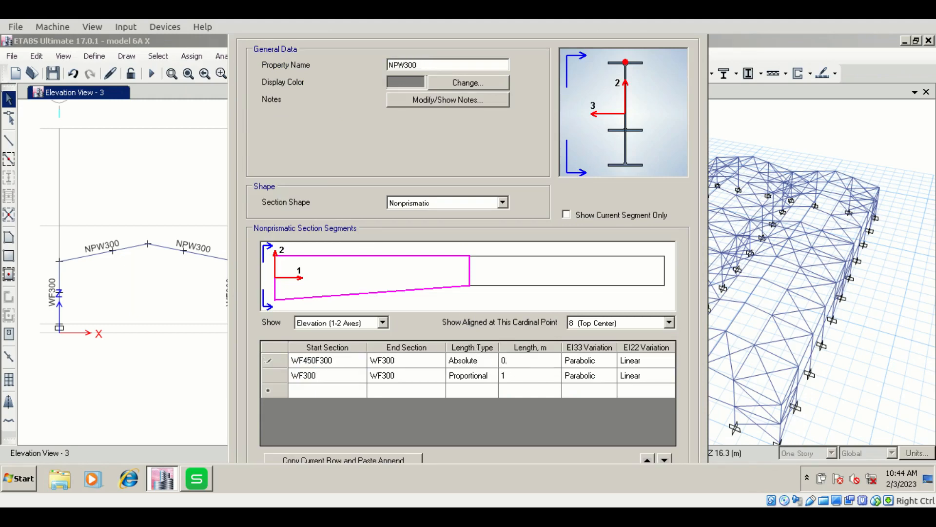
pyautogui.write('6')
pyautogui.click(533, 383)
pyautogui.press('Return')
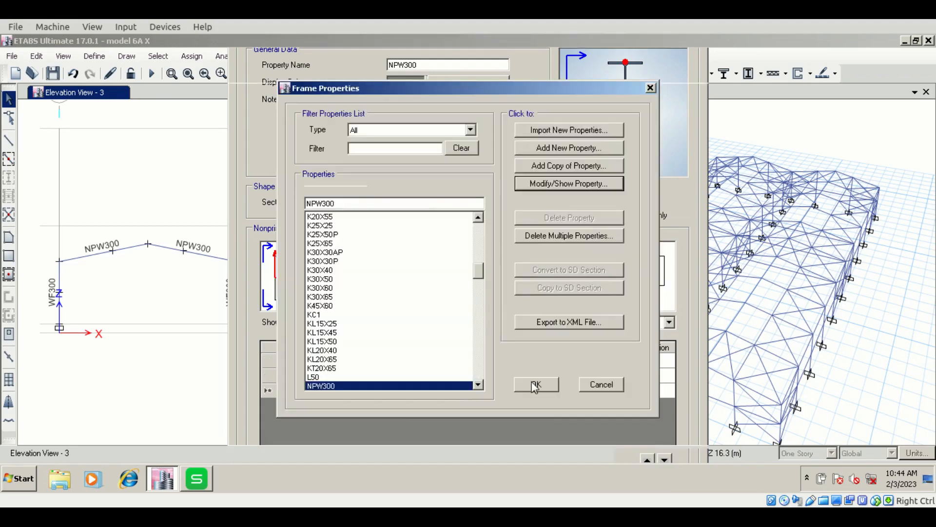
pyautogui.click(533, 382)
# - Save the model and rerun the analysis and steel frame design check from the 3-D view
pyautogui.click(551, 197)
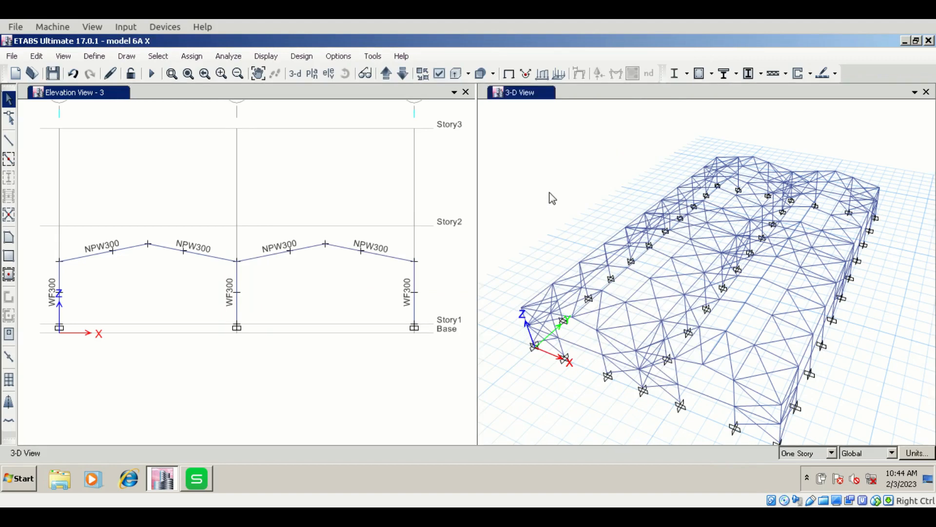
pyautogui.hotkey('ctrl', 's')
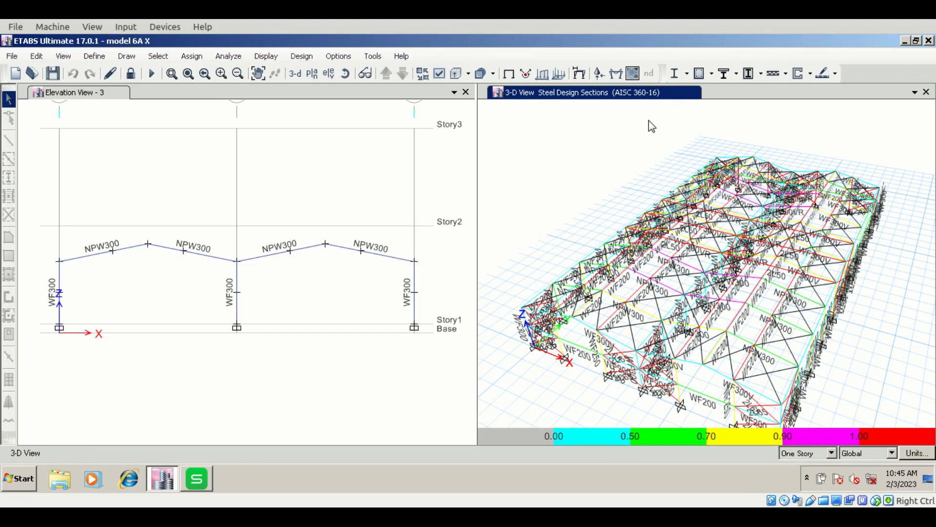
# - Display the updated P-M ratio colors and values in Elevation View 3
pyautogui.click(359, 169)
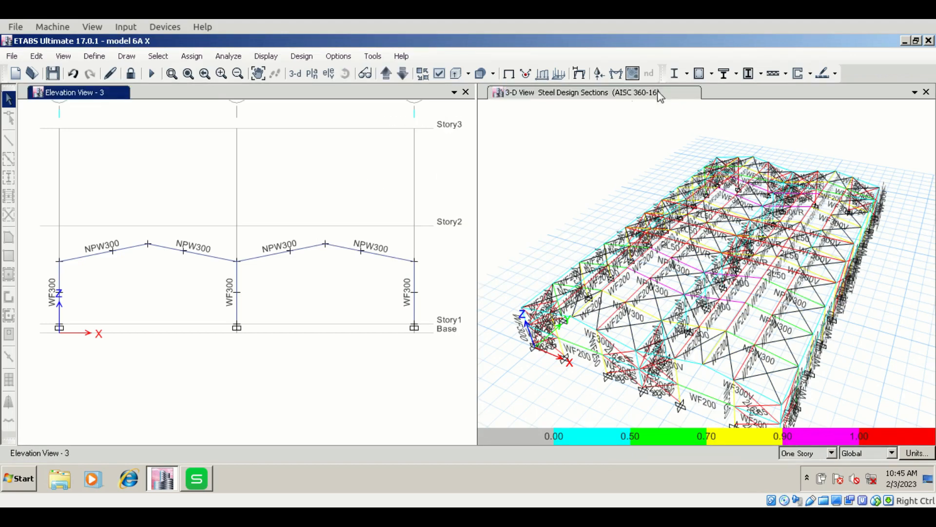
pyautogui.click(699, 74)
pyautogui.click(721, 232)
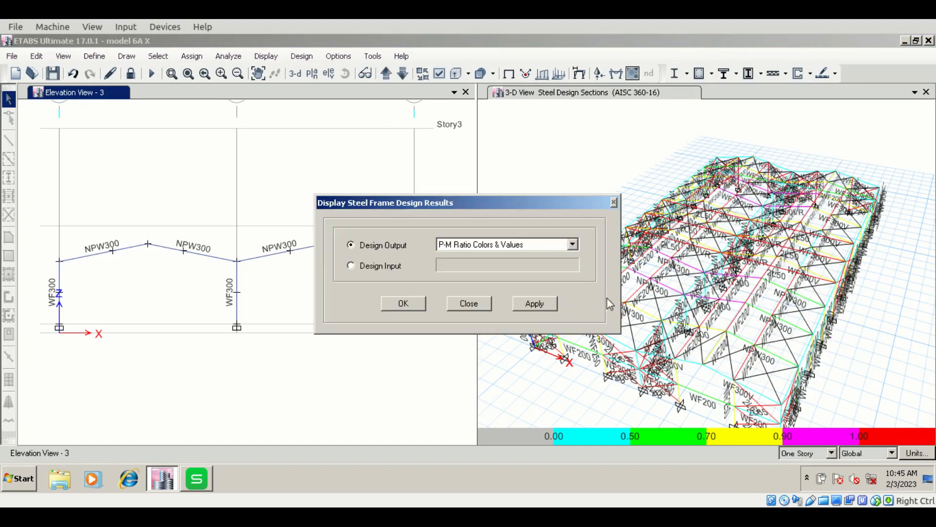
pyautogui.click(535, 303)
pyautogui.click(469, 304)
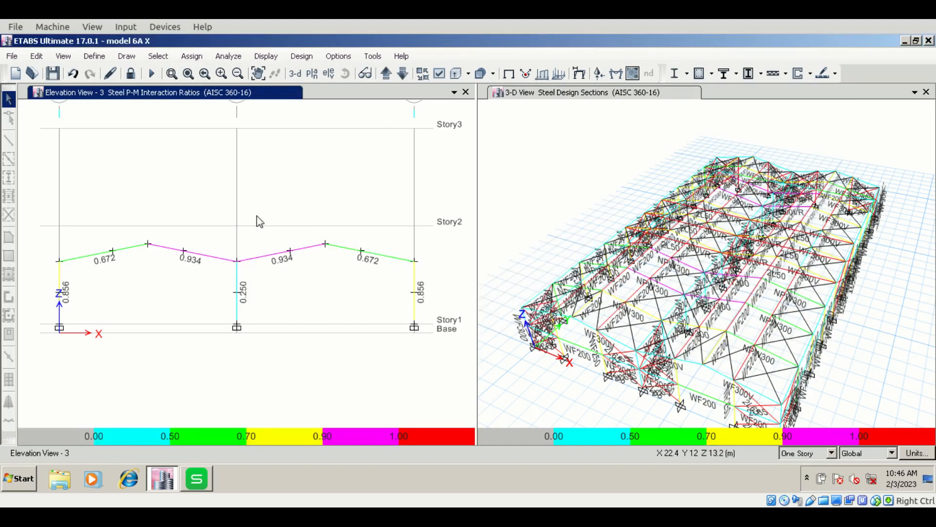
# - Check the updated P-M interaction ratios through the elevation views down to Elevation View 1, ending on Elevation View 3
pyautogui.click(402, 74)
pyautogui.click(401, 74)
pyautogui.click(401, 75)
pyautogui.click(403, 78)
pyautogui.click(403, 74)
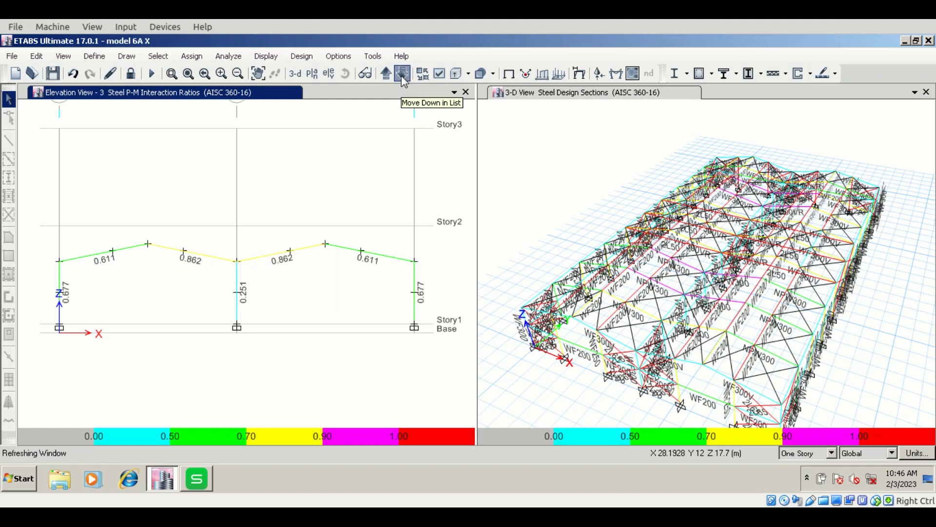
pyautogui.click(403, 74)
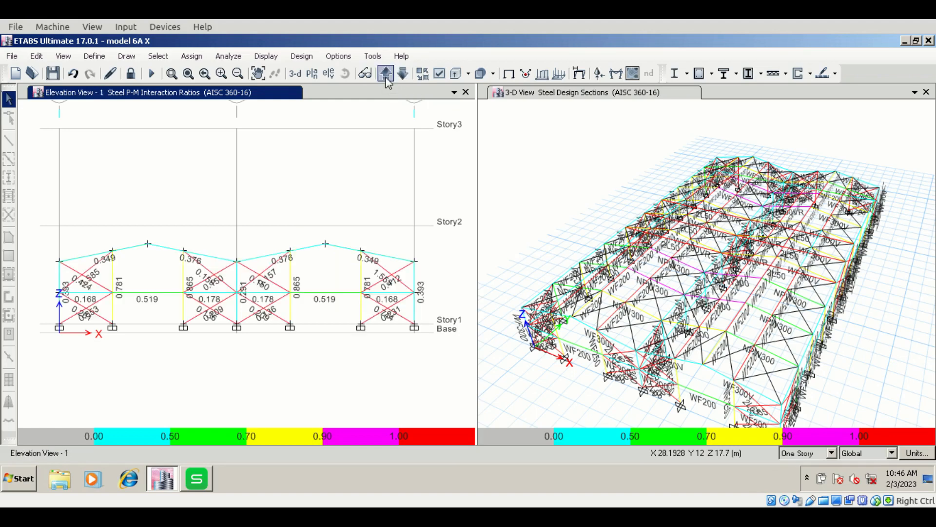
pyautogui.click(387, 74)
pyautogui.click(386, 74)
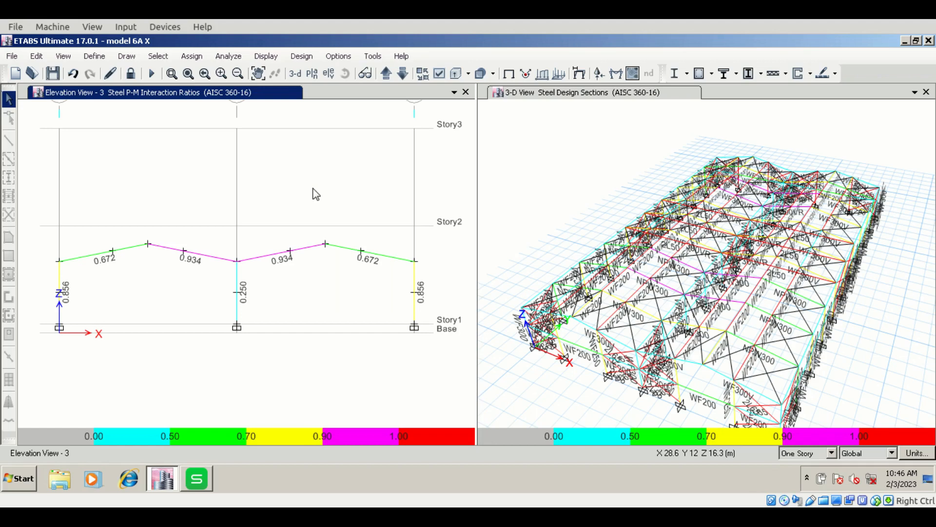
# - Display the deformed shape for combo P1 in Elevation View 3 and inspect the right-hand ridge joint's displacements
pyautogui.click(273, 57)
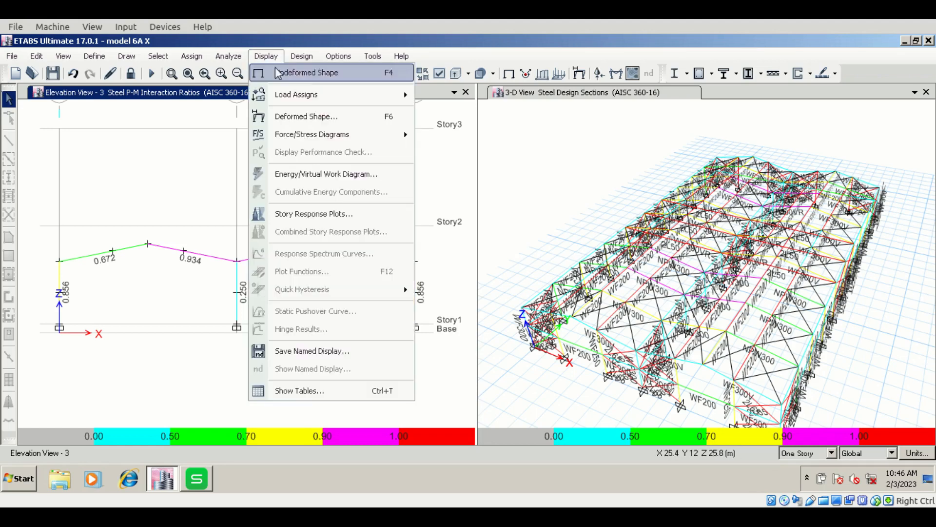
pyautogui.click(285, 117)
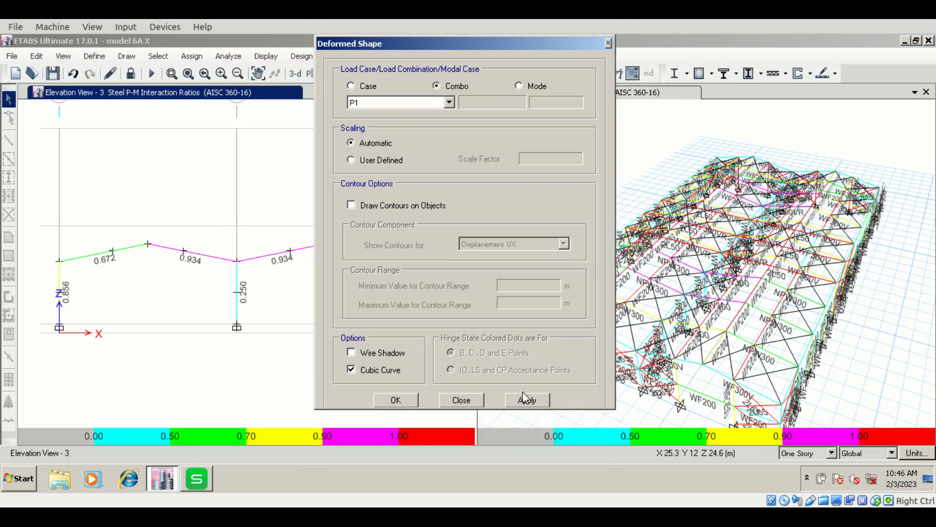
pyautogui.click(526, 399)
pyautogui.click(466, 401)
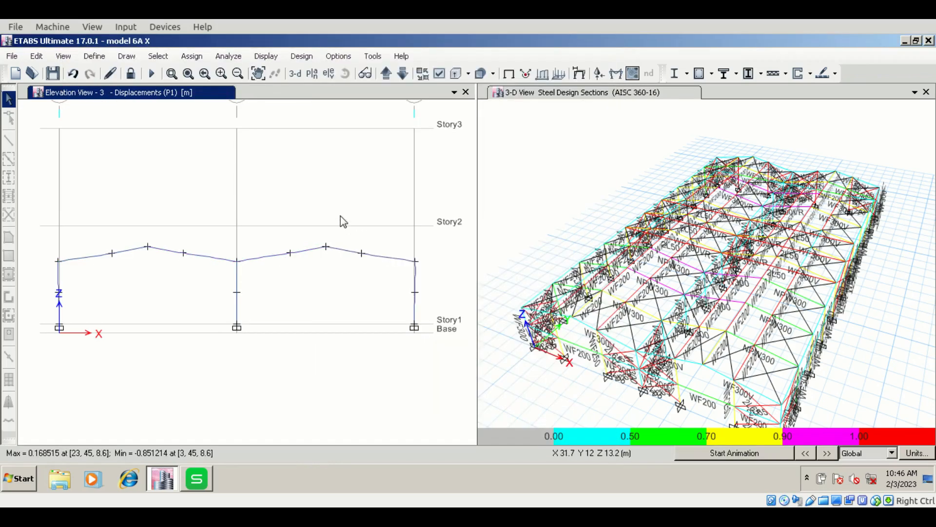
pyautogui.rightClick(326, 248)
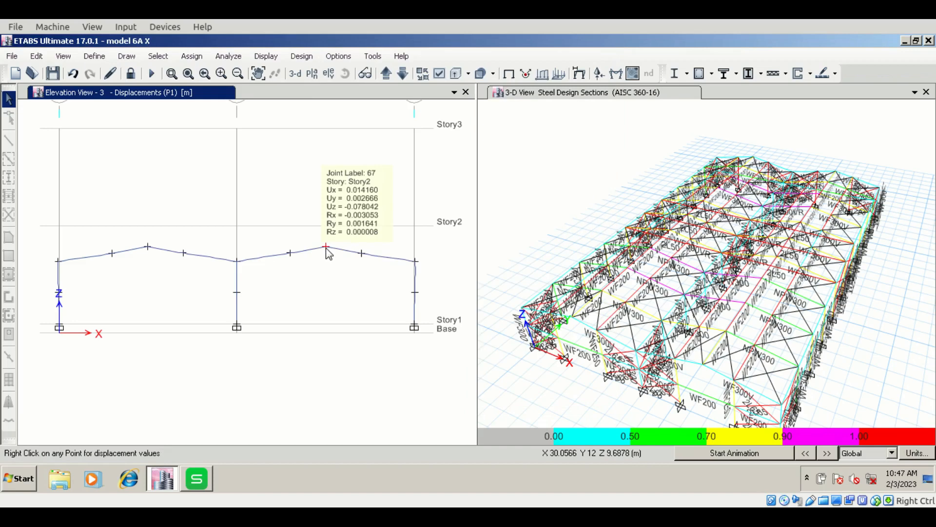
# - Switch the model to consistent units of mm, N and C, and inspect the displacements at the ridge and column base joints
pyautogui.click(917, 453)
pyautogui.click(894, 440)
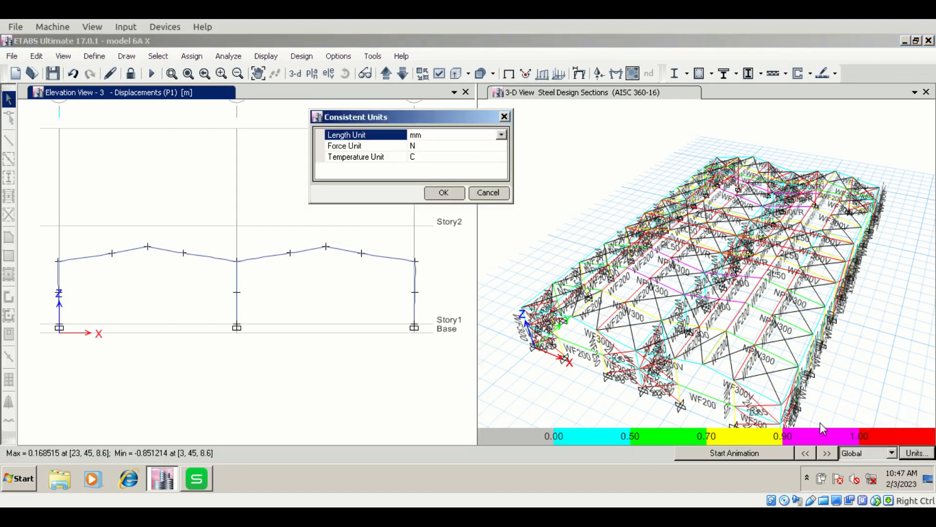
pyautogui.click(452, 194)
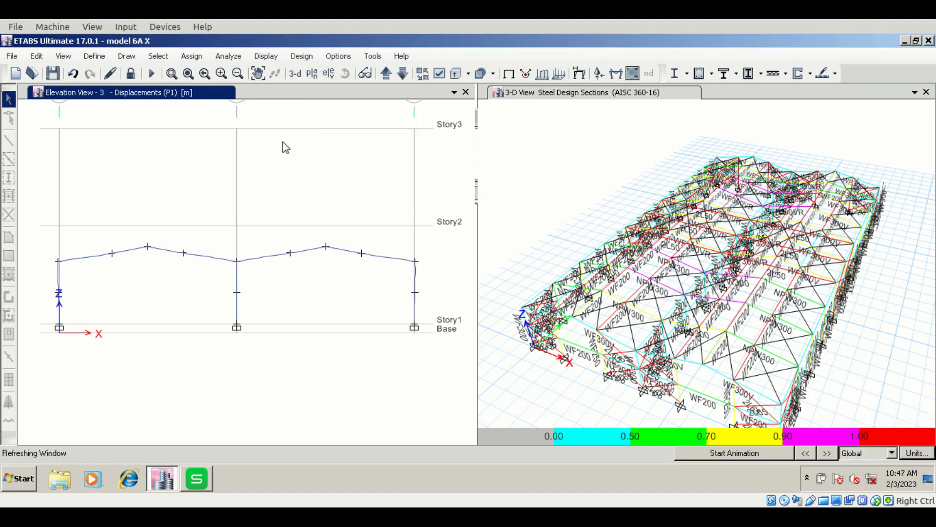
pyautogui.moveTo(327, 249)
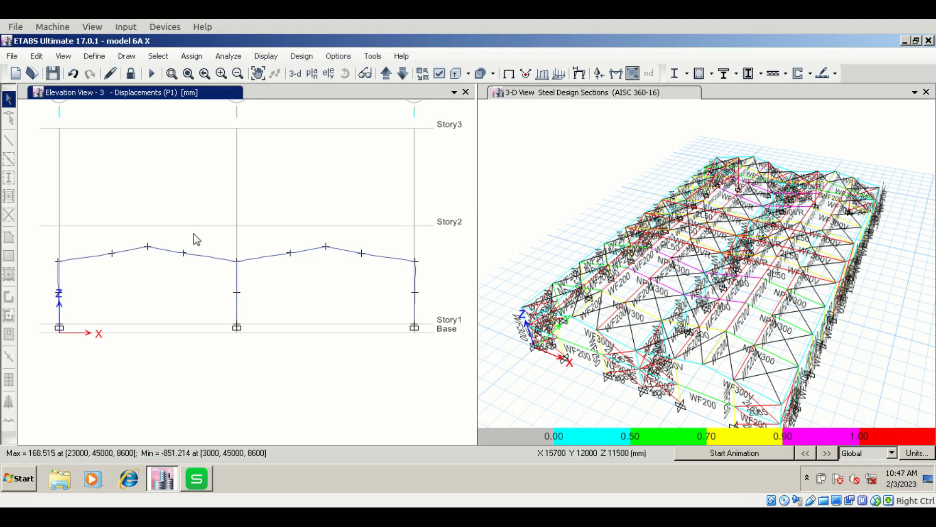
pyautogui.moveTo(148, 247)
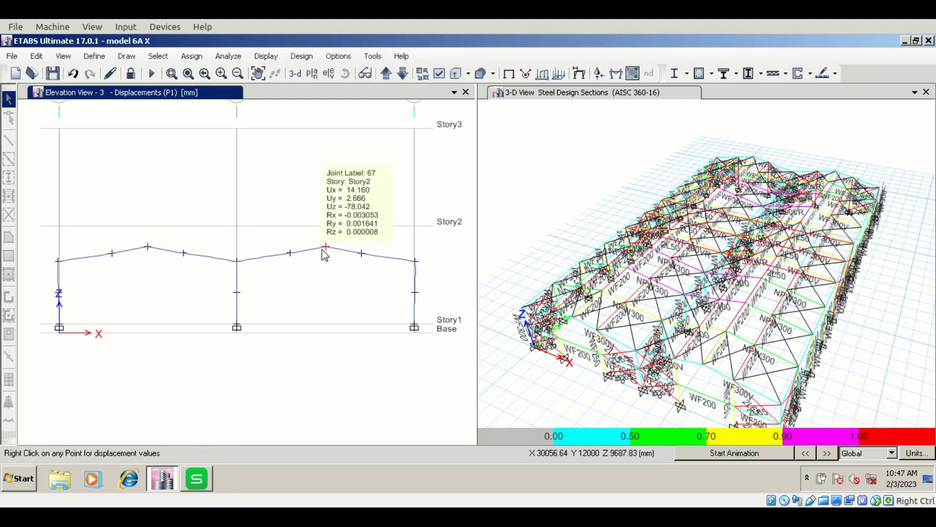
pyautogui.moveTo(238, 328)
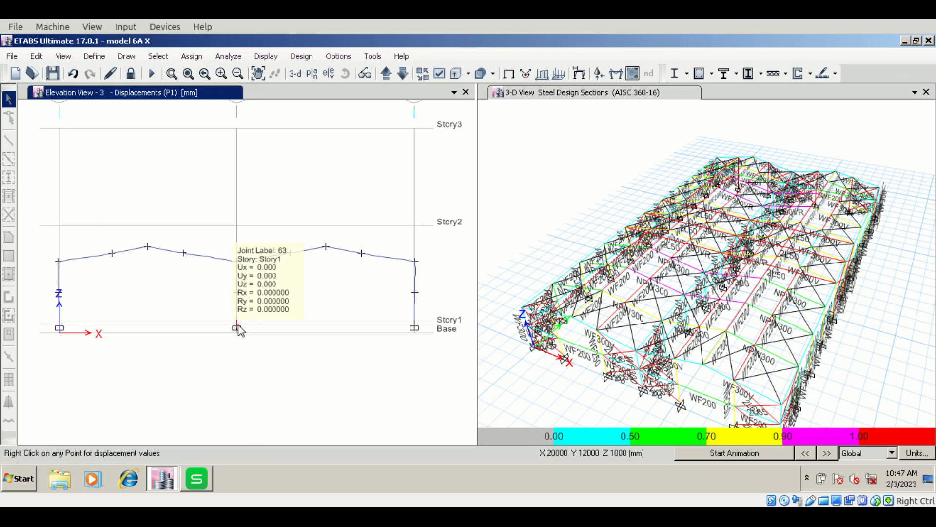
pyautogui.moveTo(416, 328)
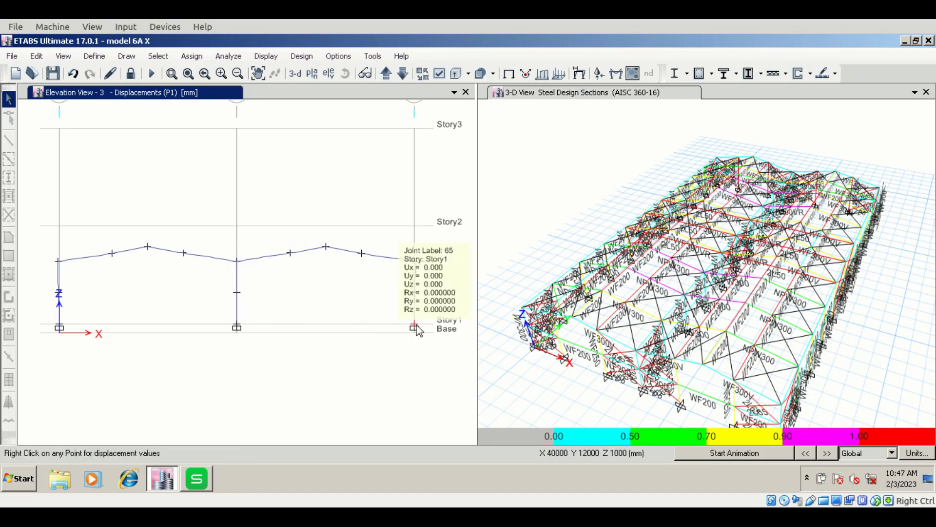
# - Switch to Book2 in WPS Spreadsheets, enter =20000 in M8, and calculate the allowable deflection in M9 as =M8/240
pyautogui.click(197, 479)
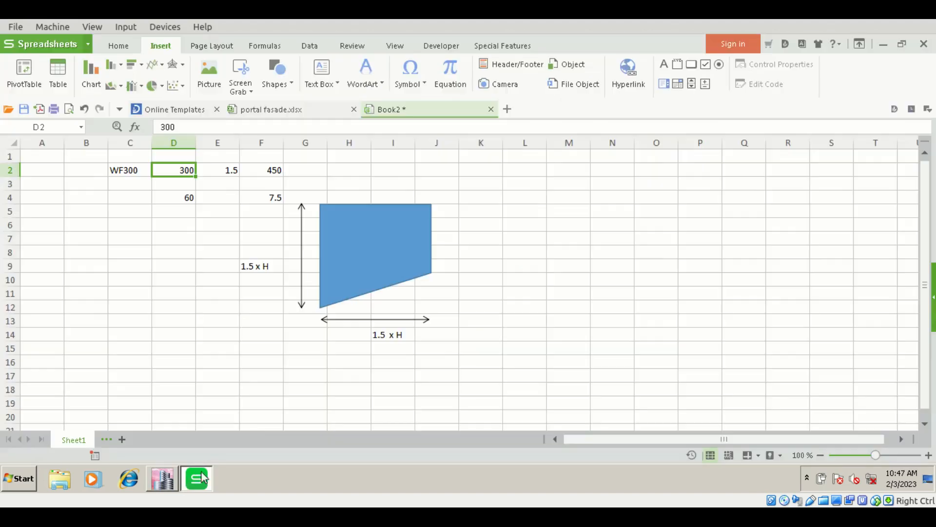
pyautogui.click(579, 258)
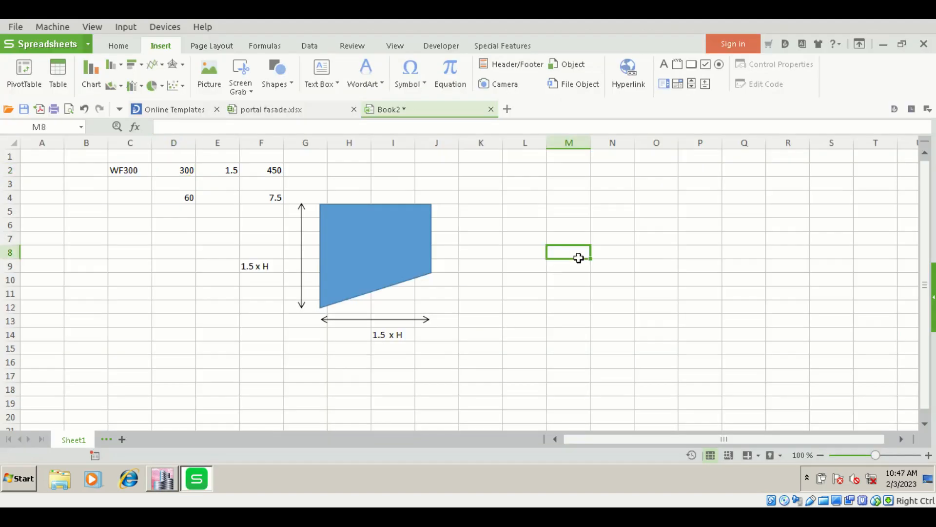
pyautogui.write('=20000')
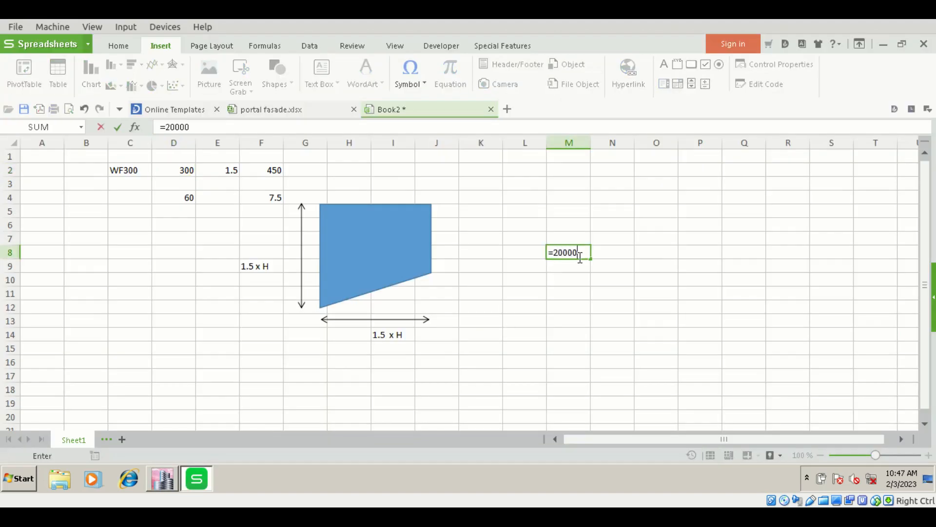
pyautogui.press('Return')
pyautogui.write('=')
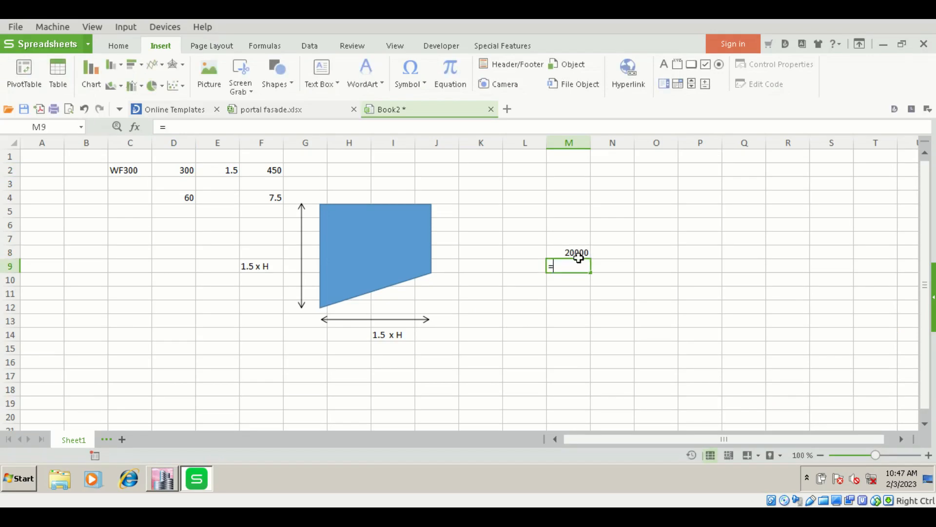
pyautogui.click(579, 257)
pyautogui.write('/240')
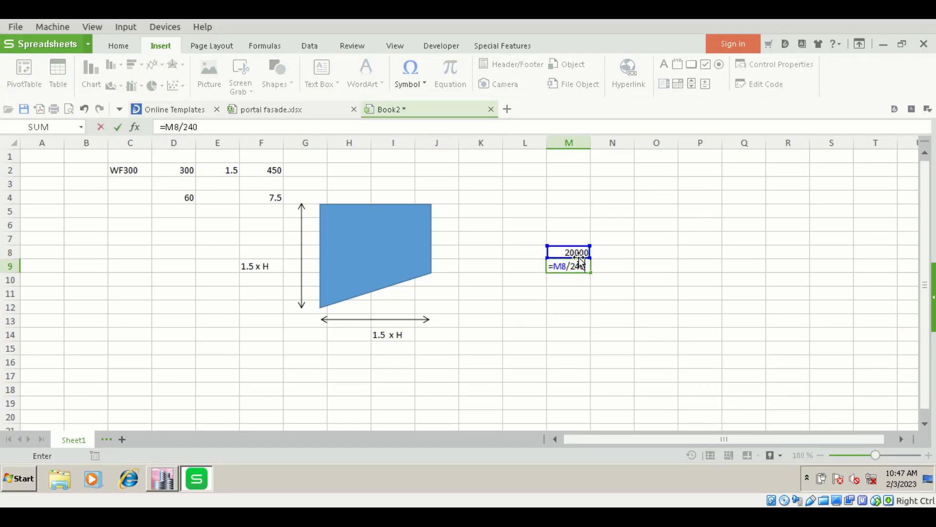
pyautogui.press('Return')
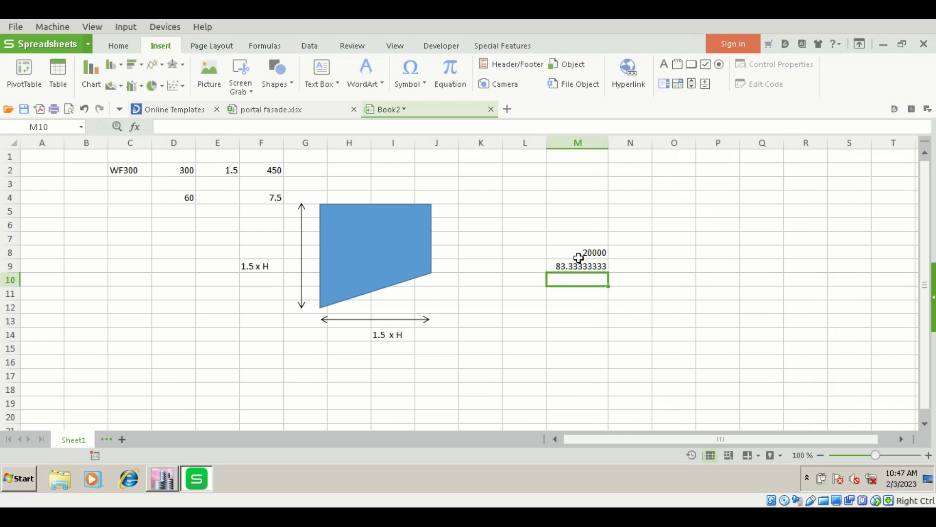
# - Label the allowable deflection result with the unit mm in cell N9
pyautogui.click(577, 270)
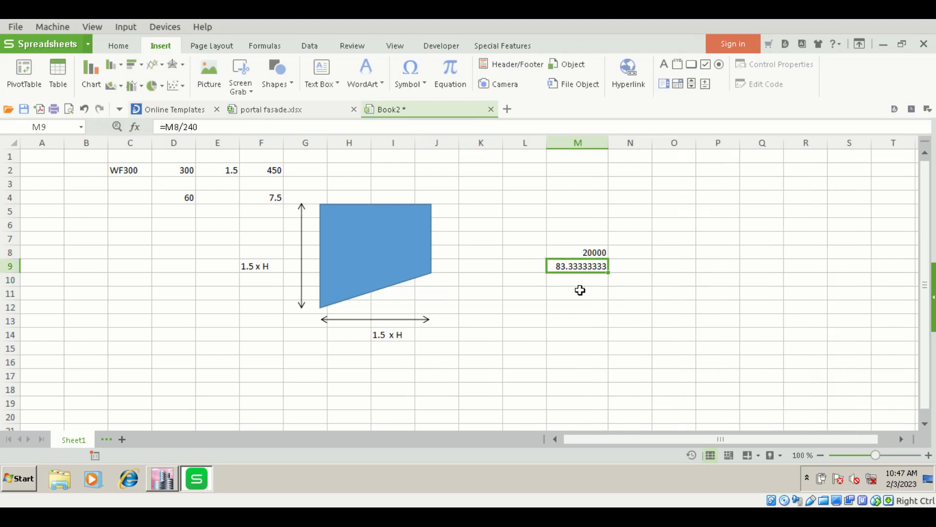
pyautogui.click(618, 271)
pyautogui.write('mm')
pyautogui.click(588, 293)
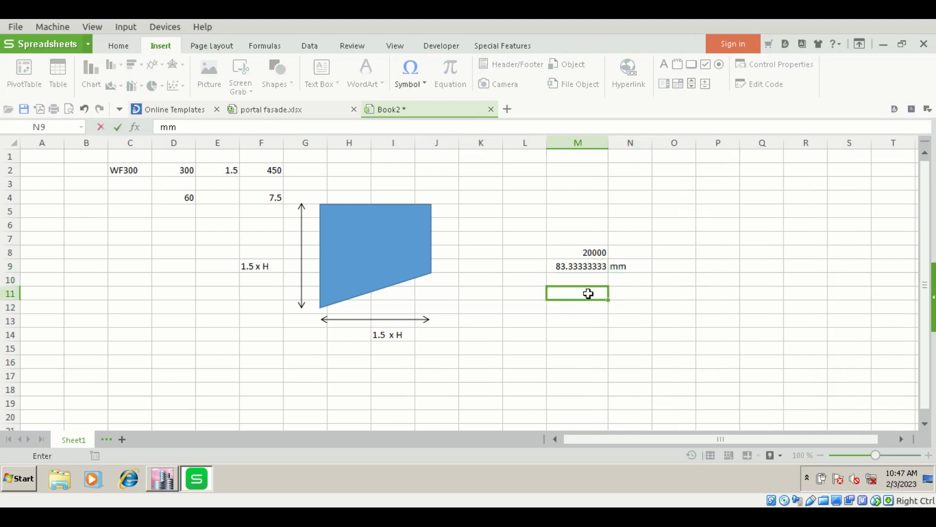
# - Switch back to ETABS and inspect the displacements of the right-hand ridge joint in Elevation View 3
pyautogui.click(169, 480)
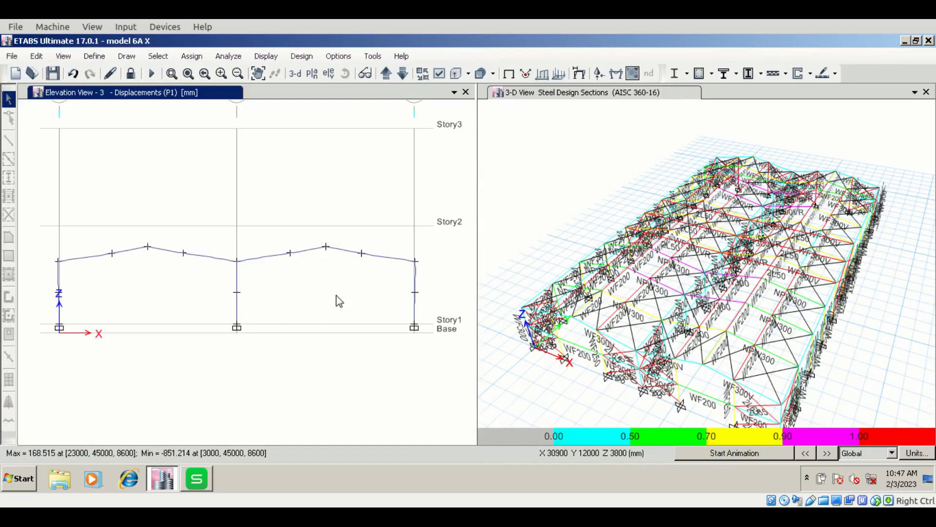
pyautogui.rightClick(327, 249)
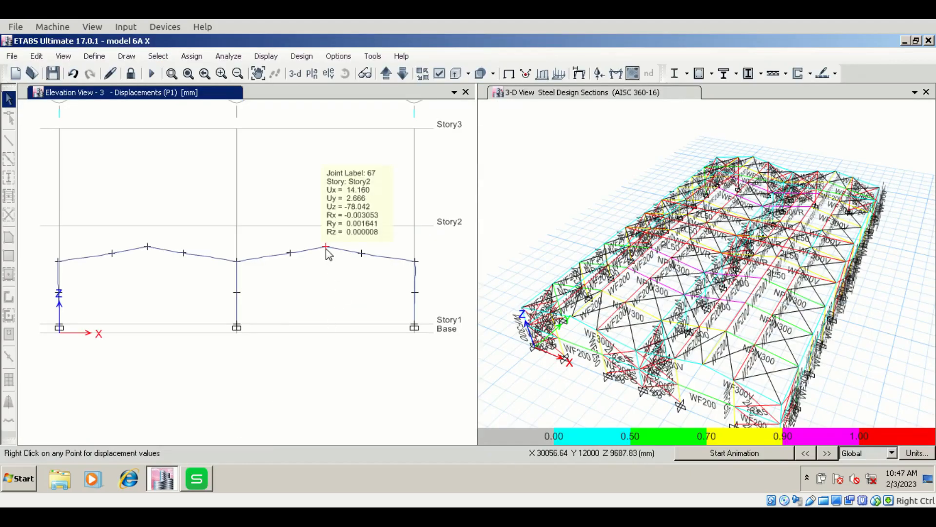